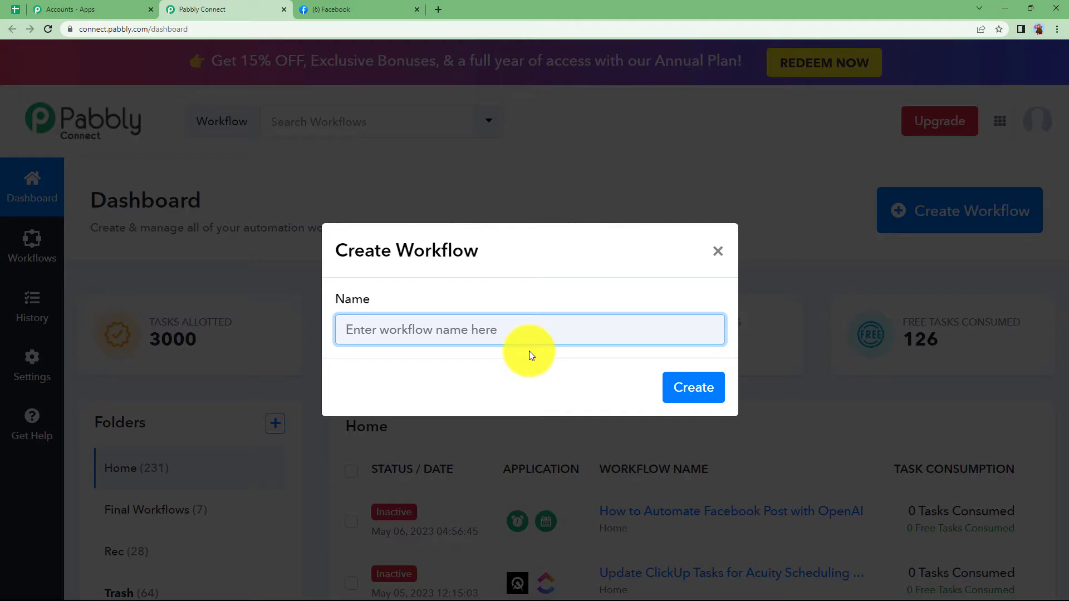
# - Create a workflow named "Automate Facebook Posts with OpenAI" and collapse its trigger section
pyautogui.write('Automate Facebook Posts')
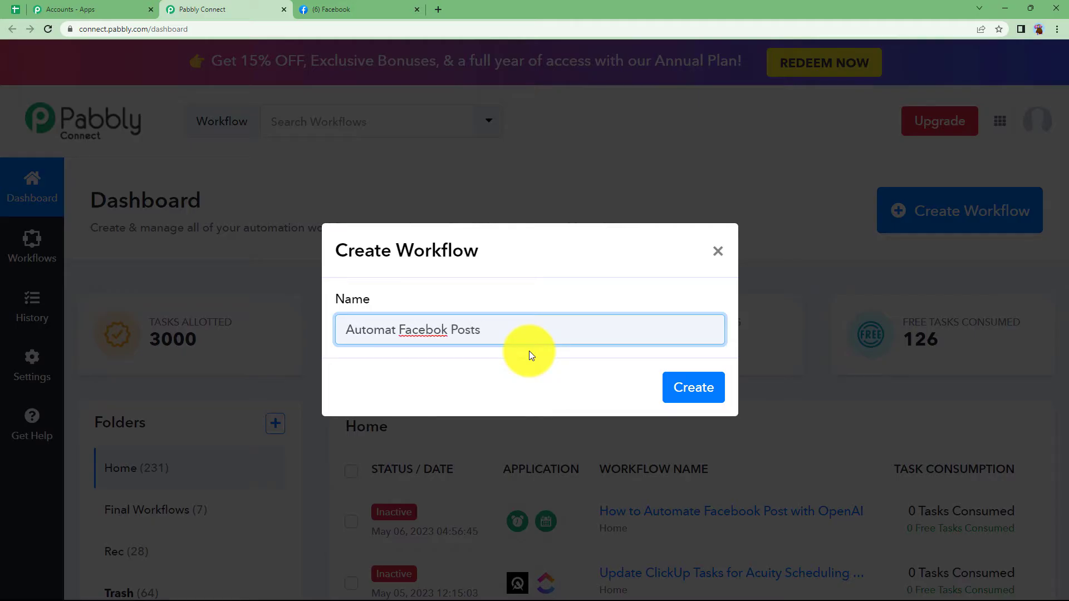
pyautogui.write(' with OpenAI')
pyautogui.click(685, 389)
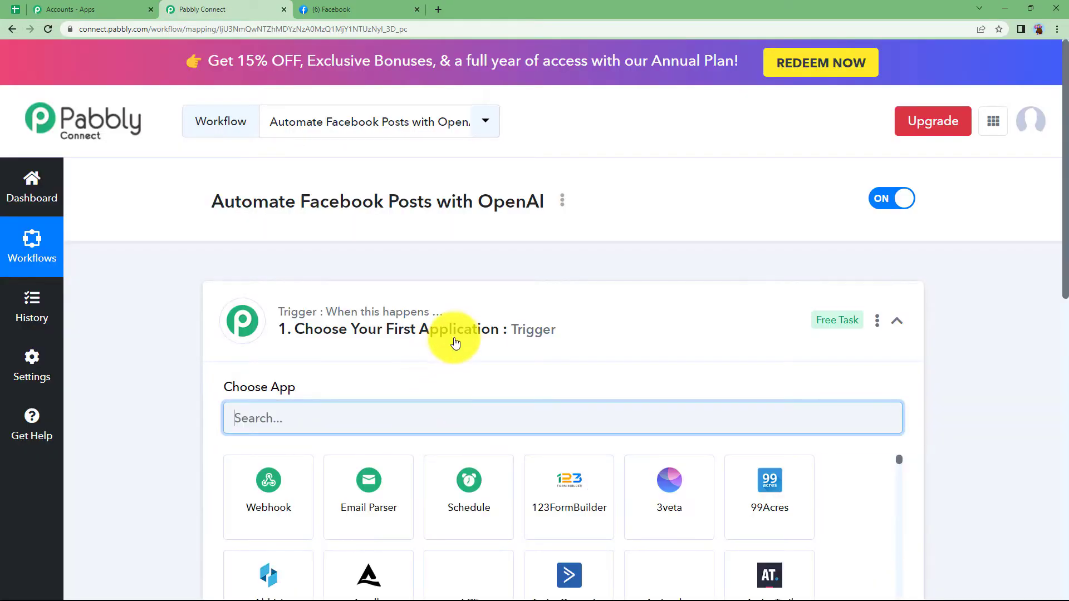
pyautogui.click(455, 341)
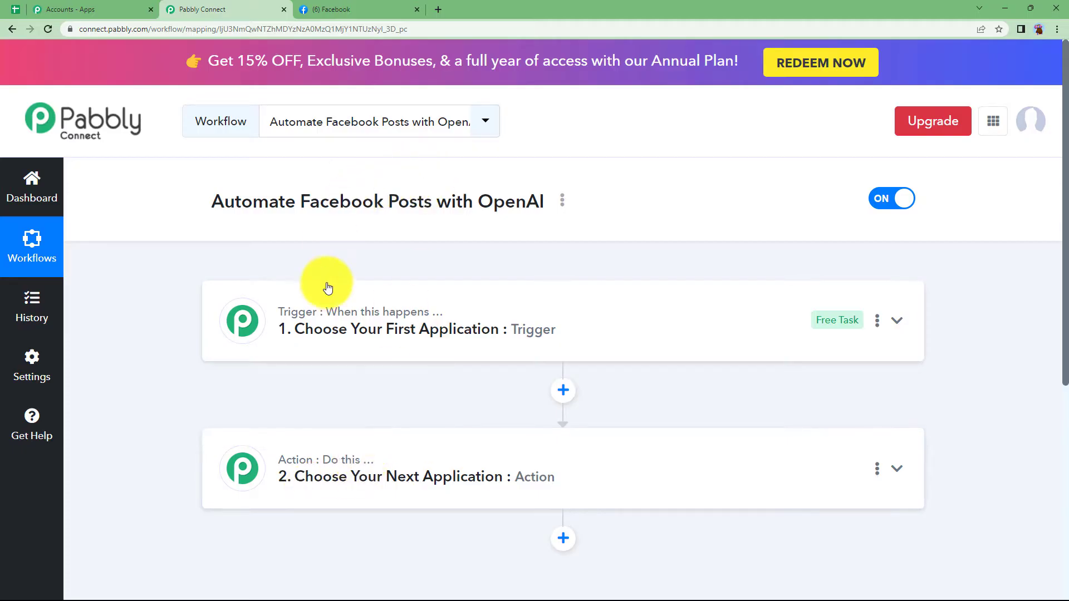
# - Switch to Facebook, open the Pabbly Connect page from the managed pages, and look over its posts
pyautogui.click(356, 17)
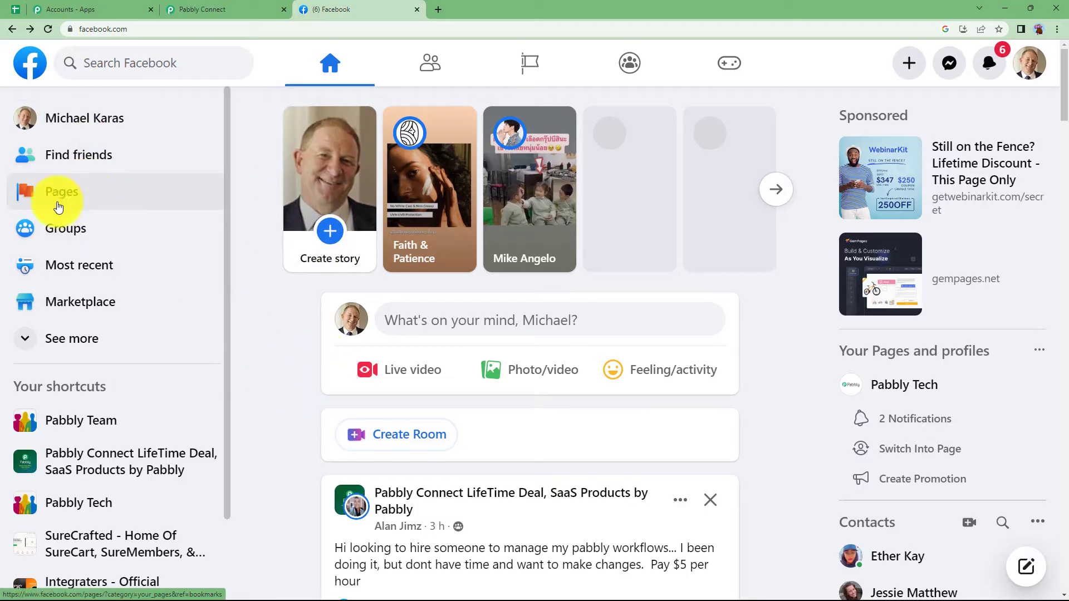
pyautogui.click(88, 190)
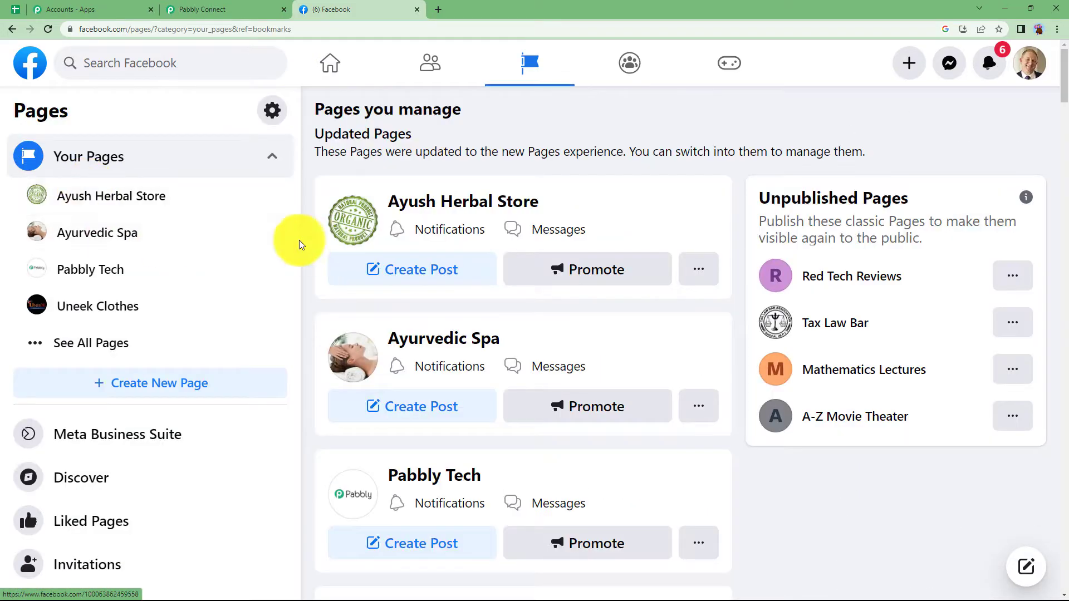
pyautogui.scroll(-10, 192, 257)
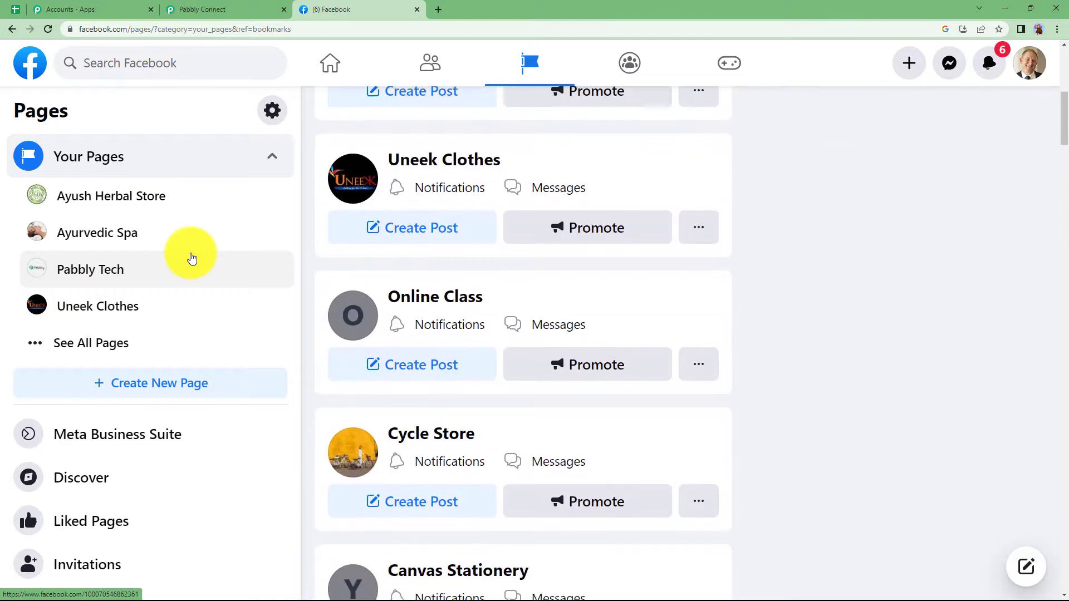
pyautogui.scroll(-5, 191, 258)
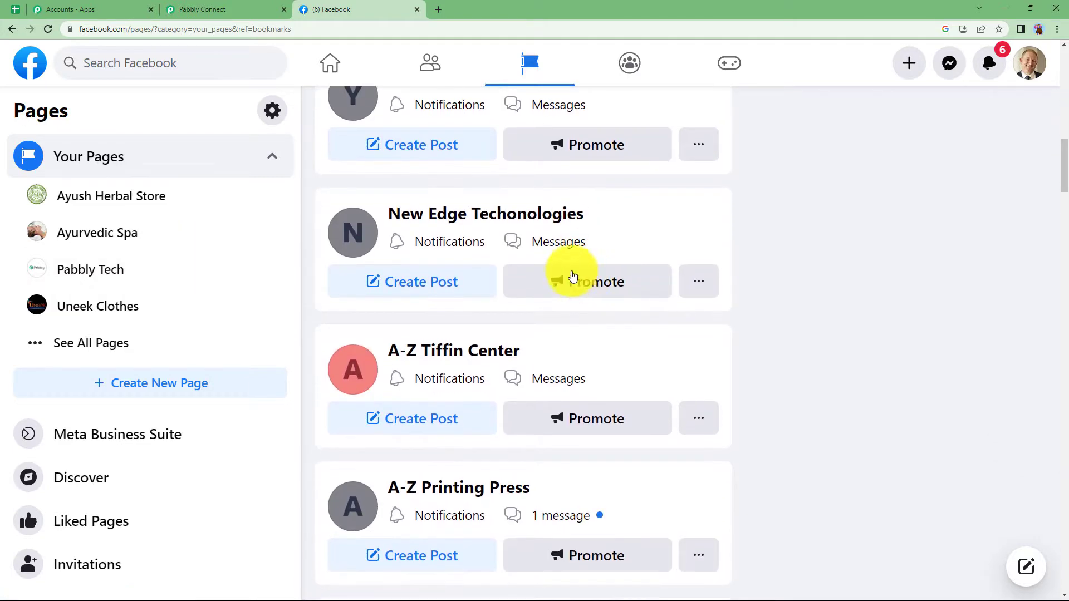
pyautogui.scroll(-5, 494, 348)
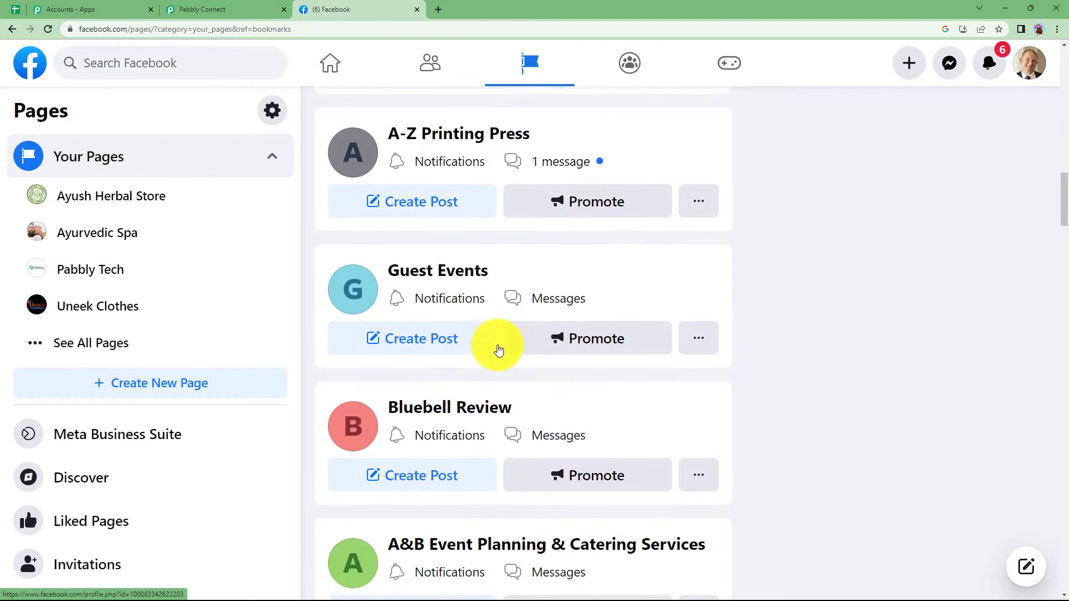
pyautogui.click(556, 390)
pyautogui.click(579, 382)
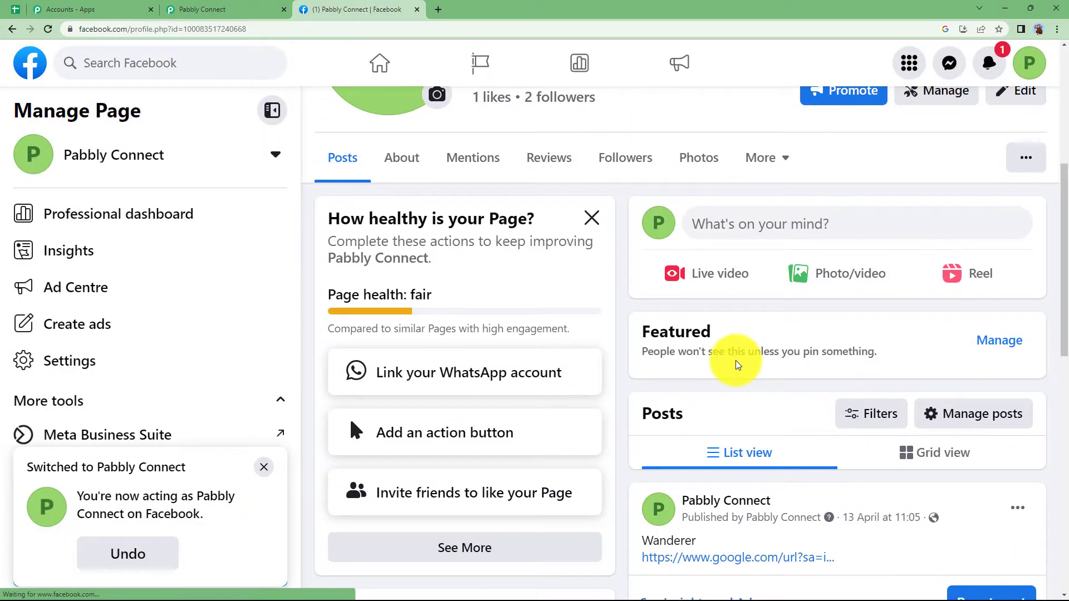
pyautogui.scroll(-3, 591, 400)
pyautogui.scroll(5, 580, 393)
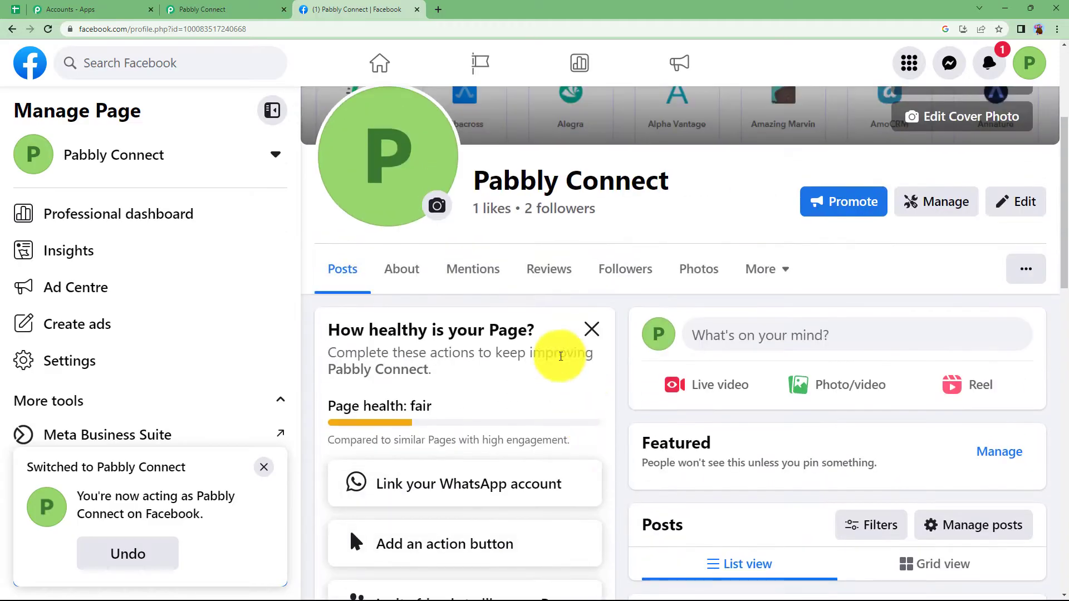
# - Switch back to Pabbly Connect and choose Schedule by Pabbly as the workflow's trigger application
pyautogui.click(201, 9)
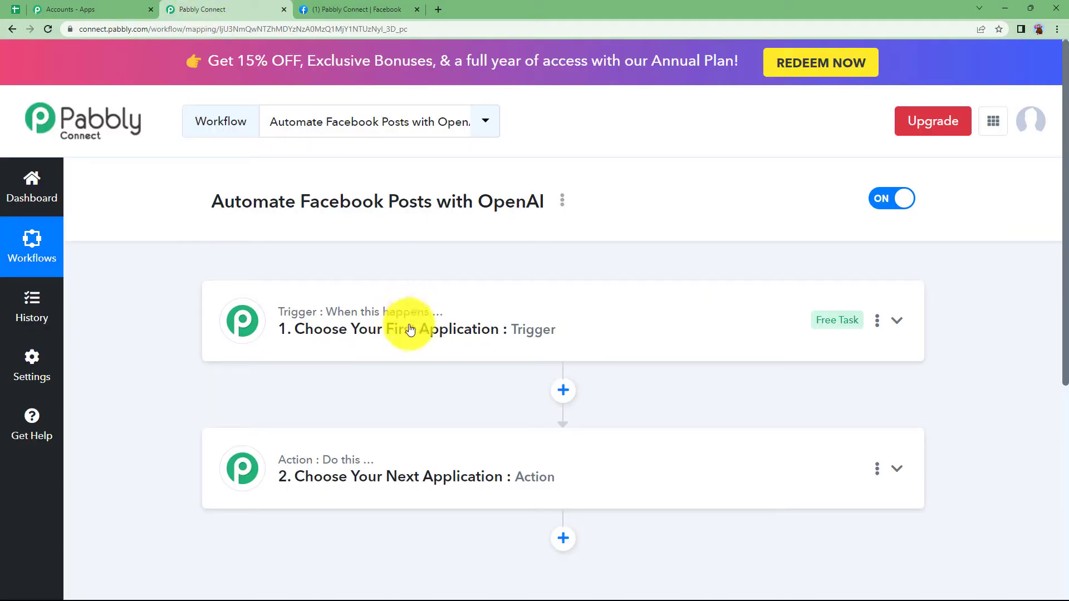
pyautogui.click(328, 334)
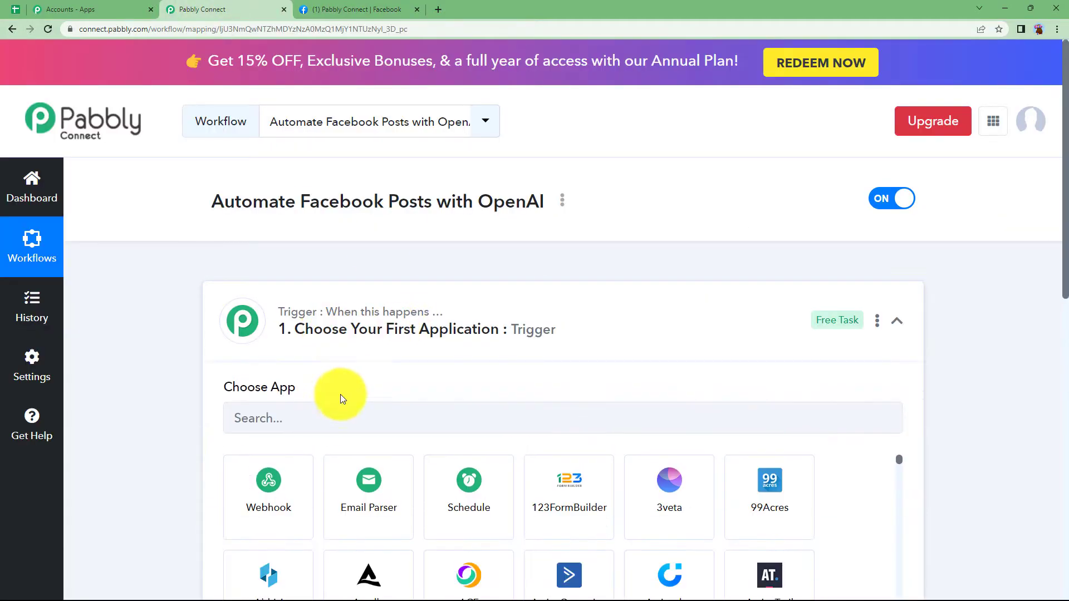
pyautogui.click(347, 346)
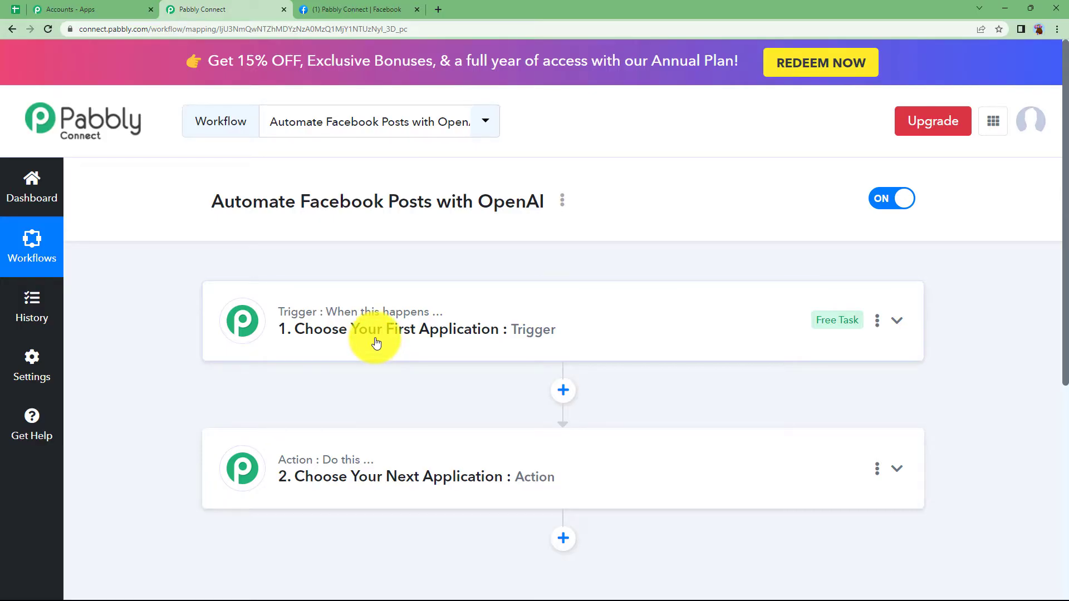
pyautogui.click(386, 326)
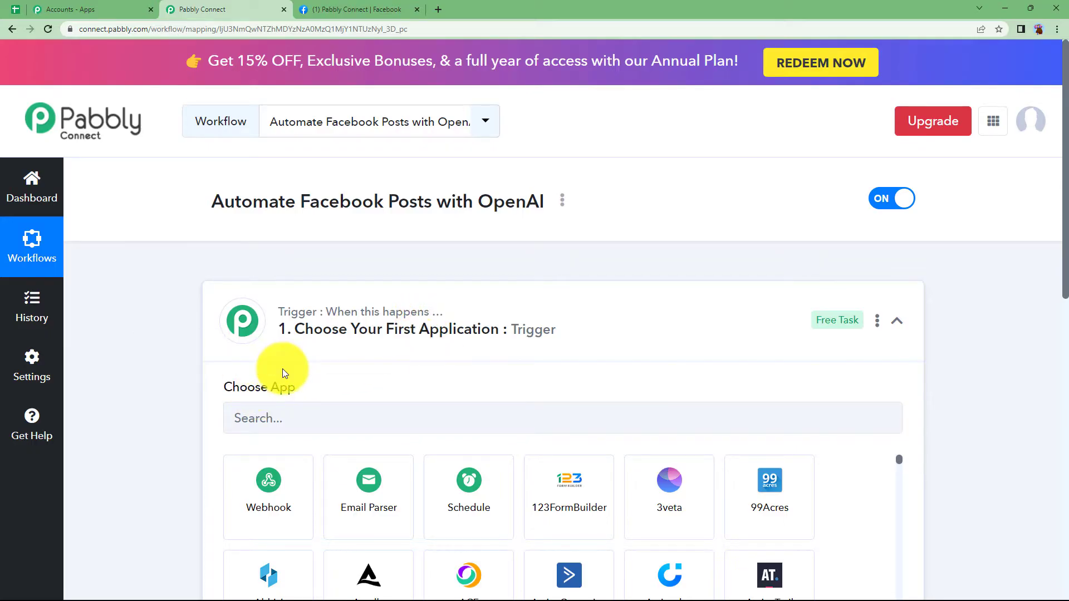
pyautogui.click(319, 408)
pyautogui.write('sche')
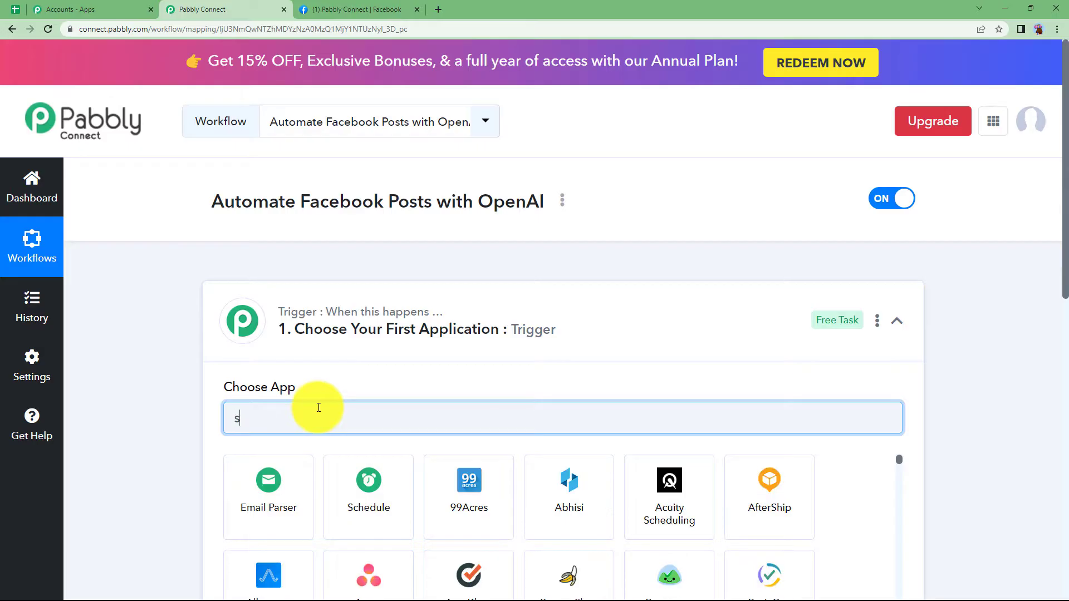
pyautogui.click(251, 487)
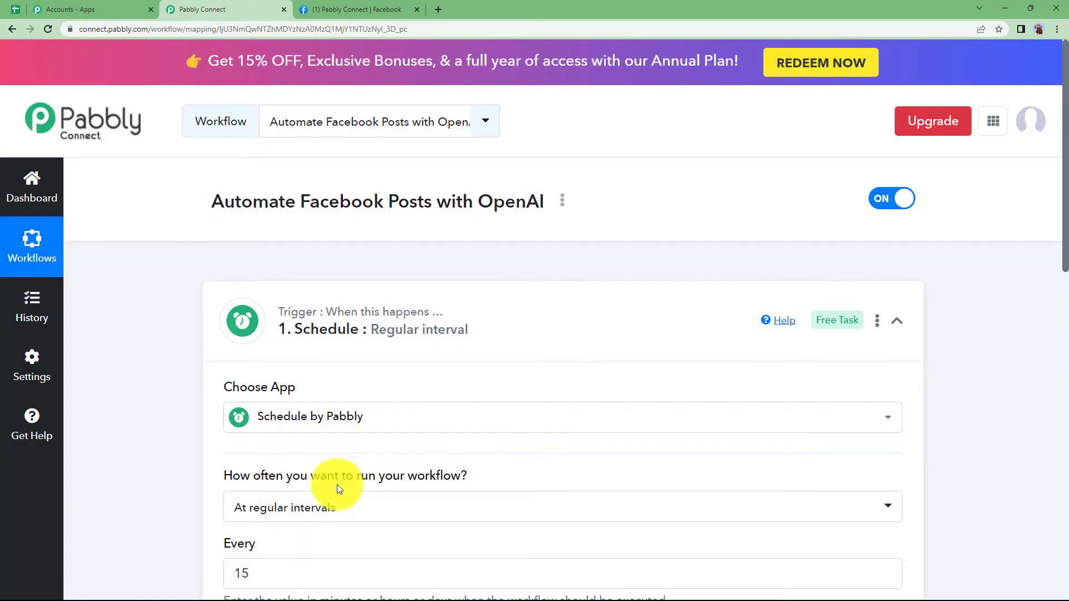
# - Set the trigger to run the workflow every day at 12:00 PM
pyautogui.scroll(-2, 272, 416)
pyautogui.click(282, 402)
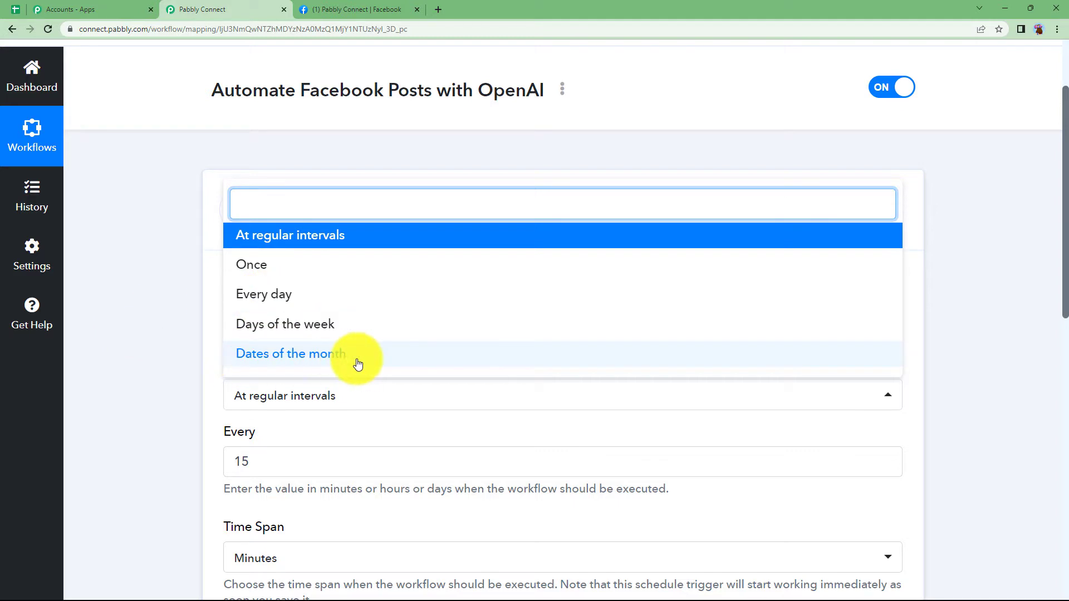
pyautogui.click(291, 296)
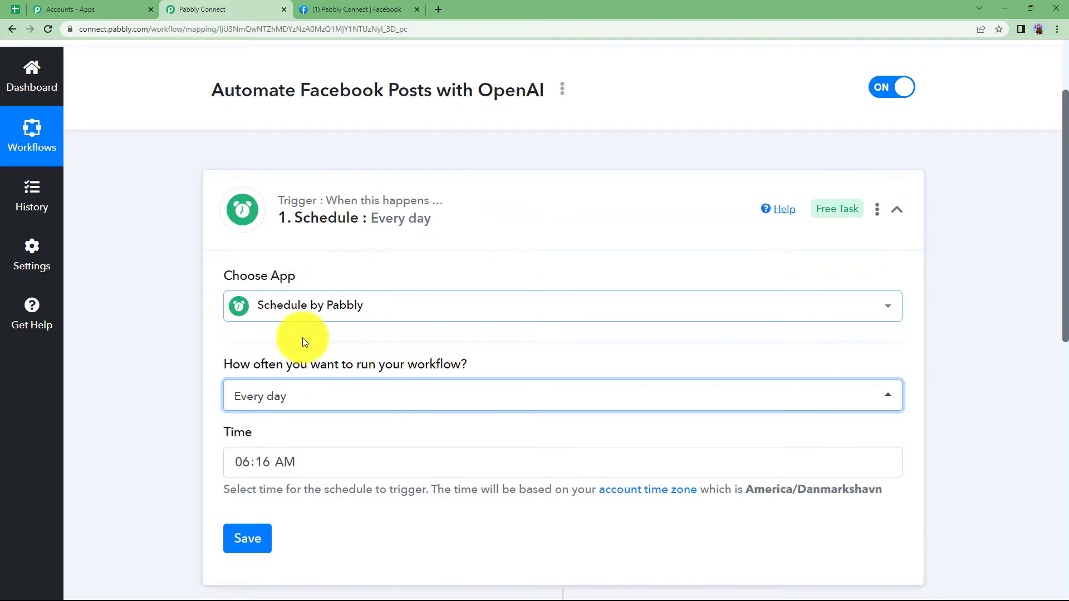
pyautogui.click(308, 465)
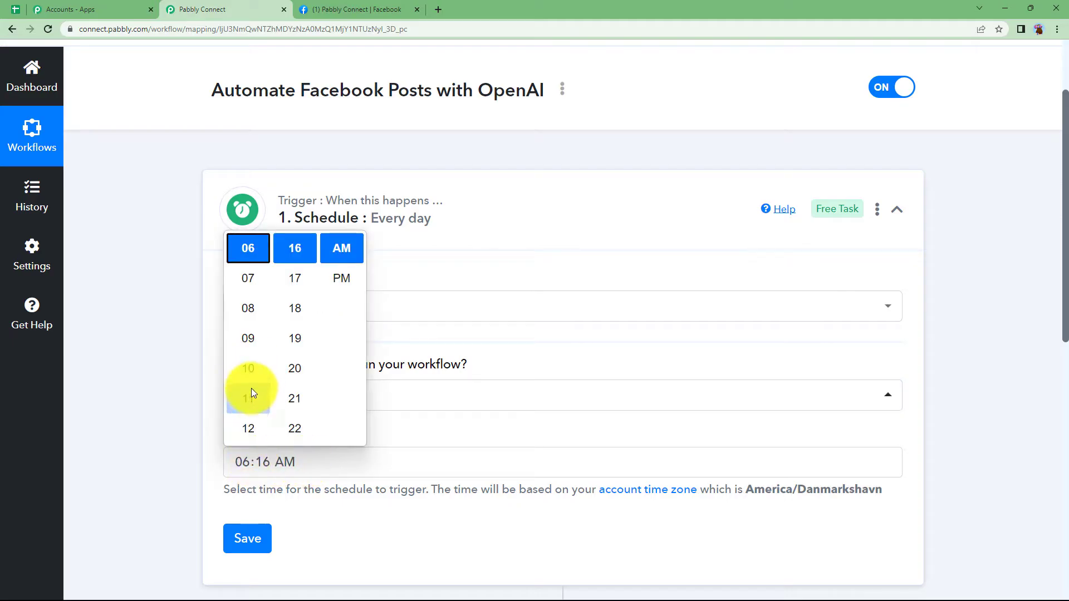
pyautogui.click(248, 428)
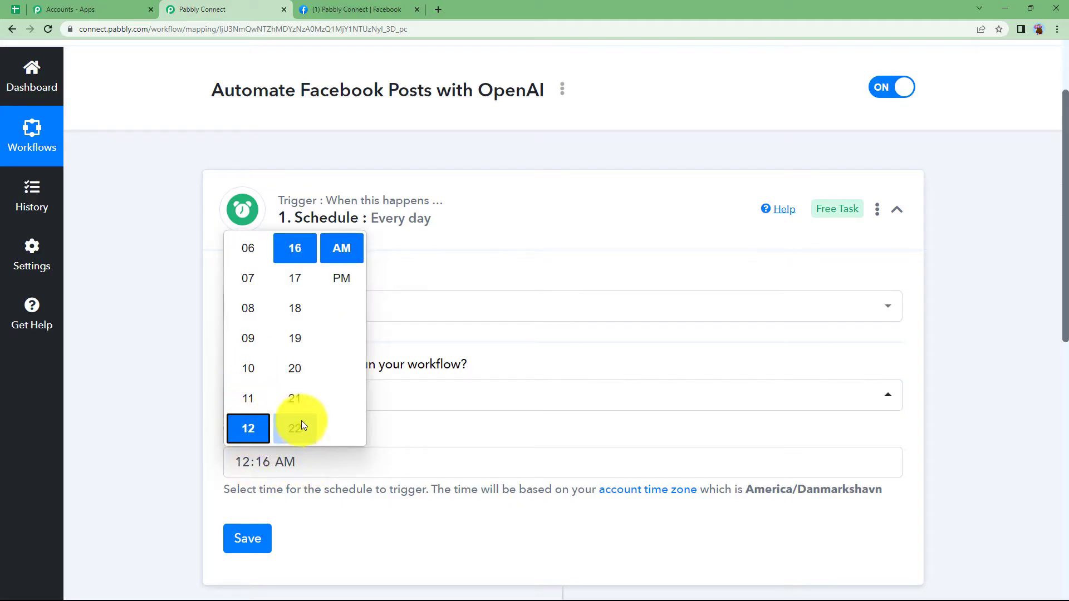
pyautogui.scroll(-20, 286, 386)
pyautogui.click(294, 373)
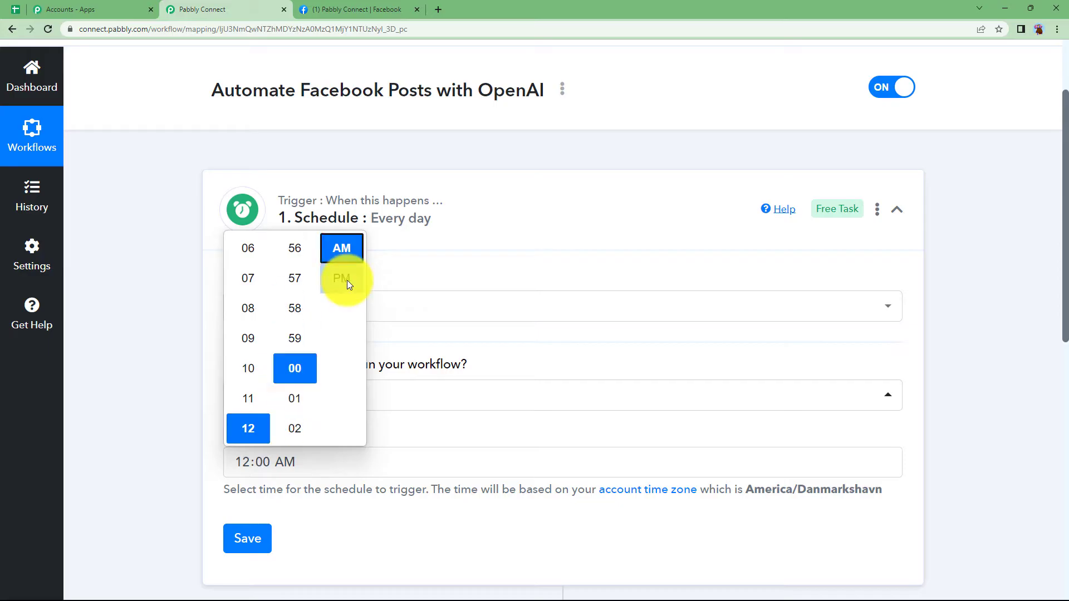
pyautogui.click(341, 278)
pyautogui.click(187, 475)
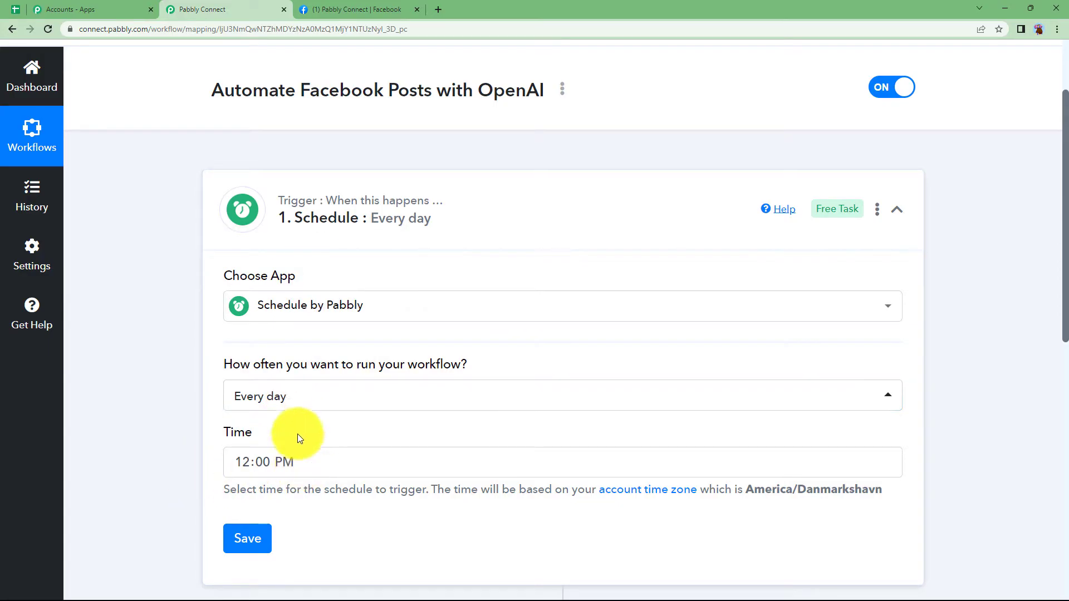
# - Save the daily schedule, check the received response, and collapse the trigger step
pyautogui.scroll(-1, 195, 458)
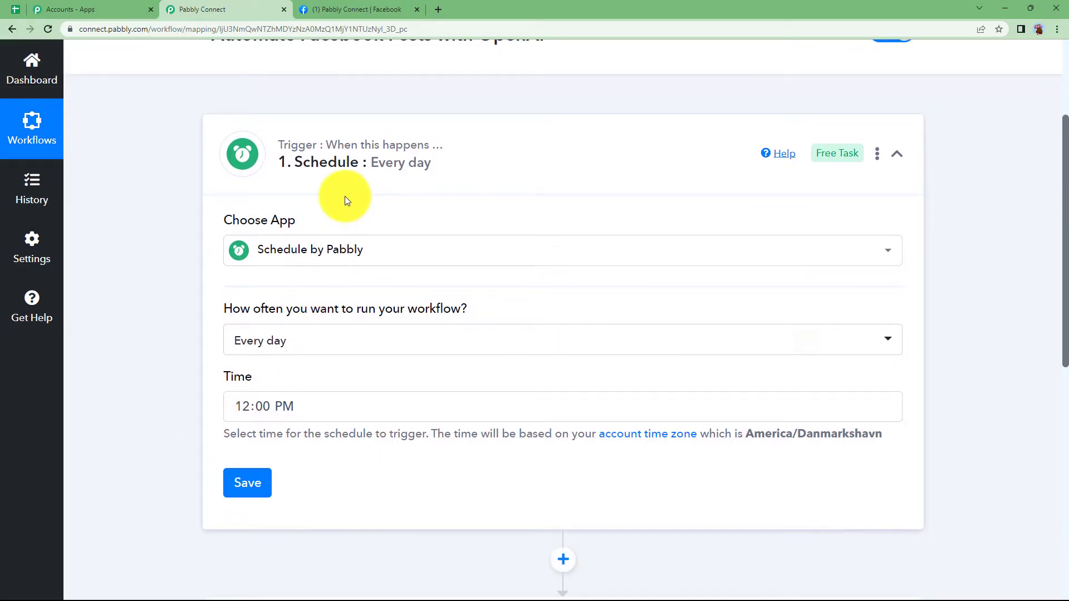
pyautogui.click(239, 484)
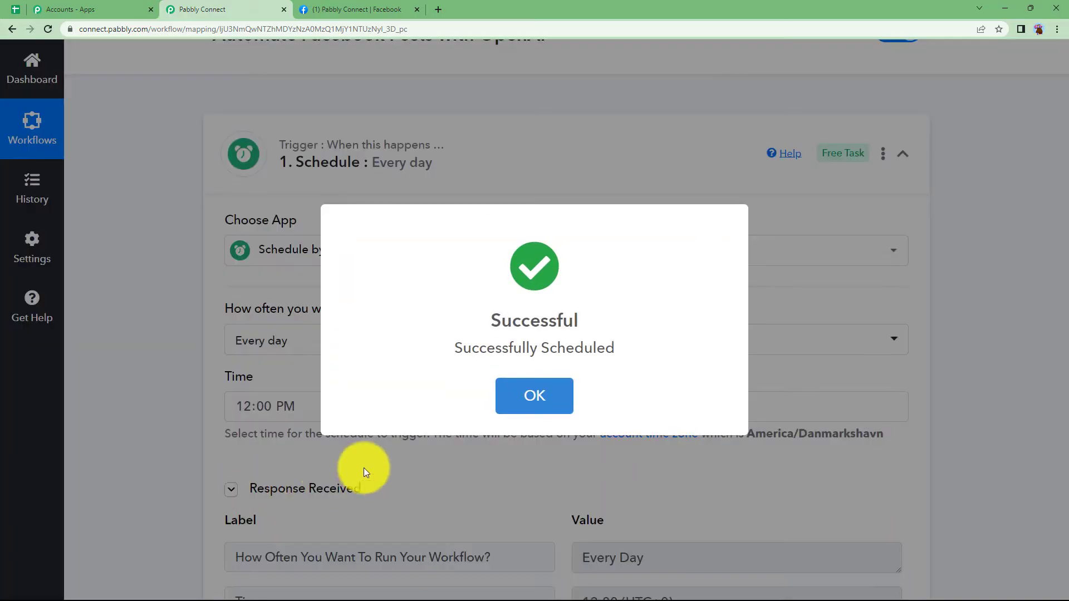
pyautogui.scroll(-3, 312, 462)
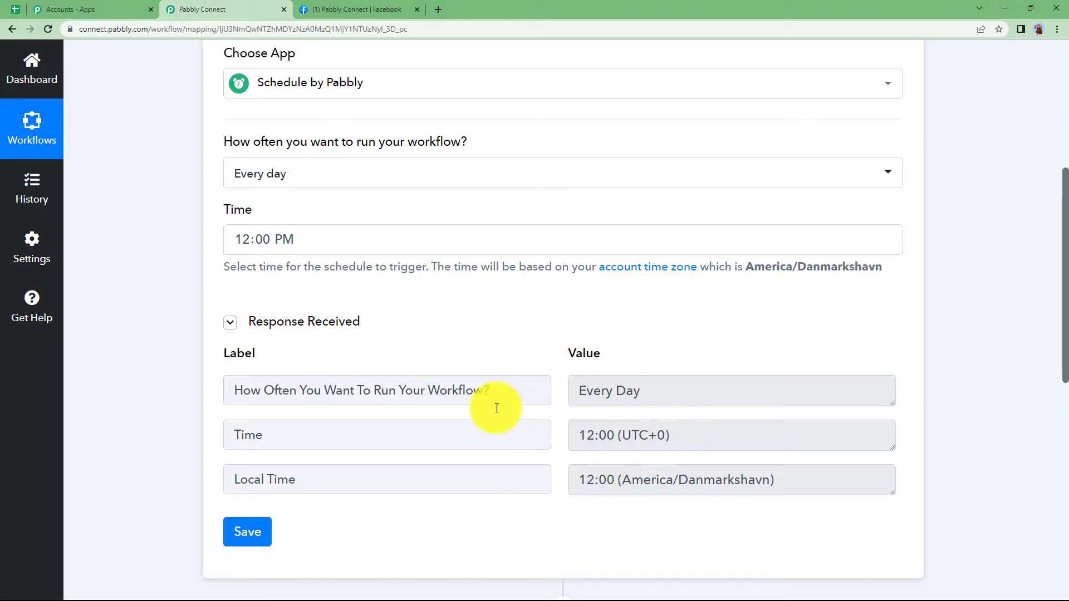
pyautogui.scroll(4, 459, 320)
pyautogui.click(471, 207)
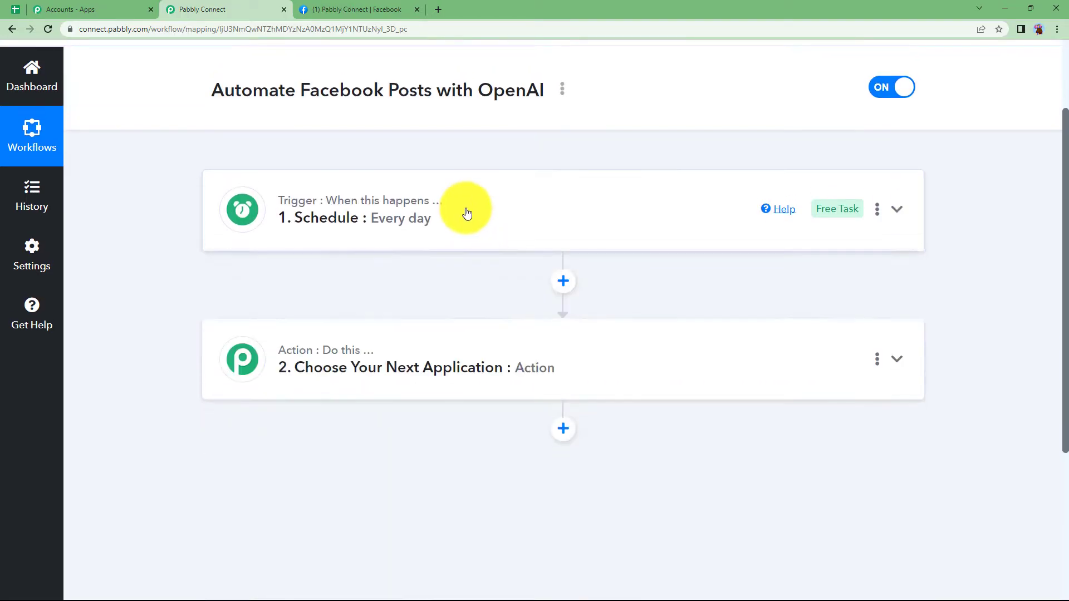
# - Choose Date/Time Formatter by Pabbly as the action application with Current Date as its action event
pyautogui.click(440, 361)
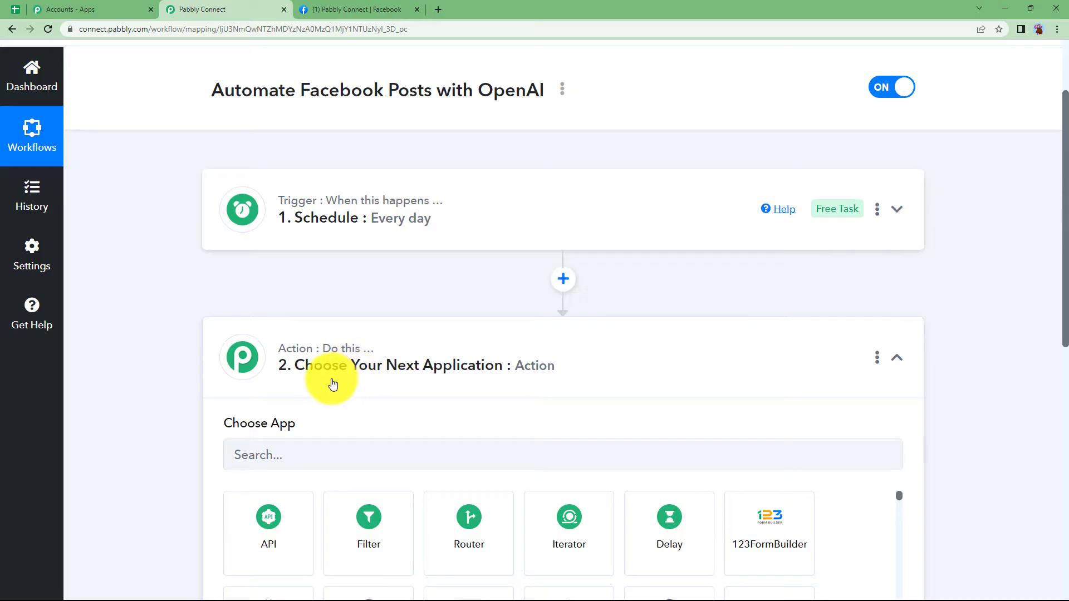
pyautogui.click(344, 455)
pyautogui.write('date')
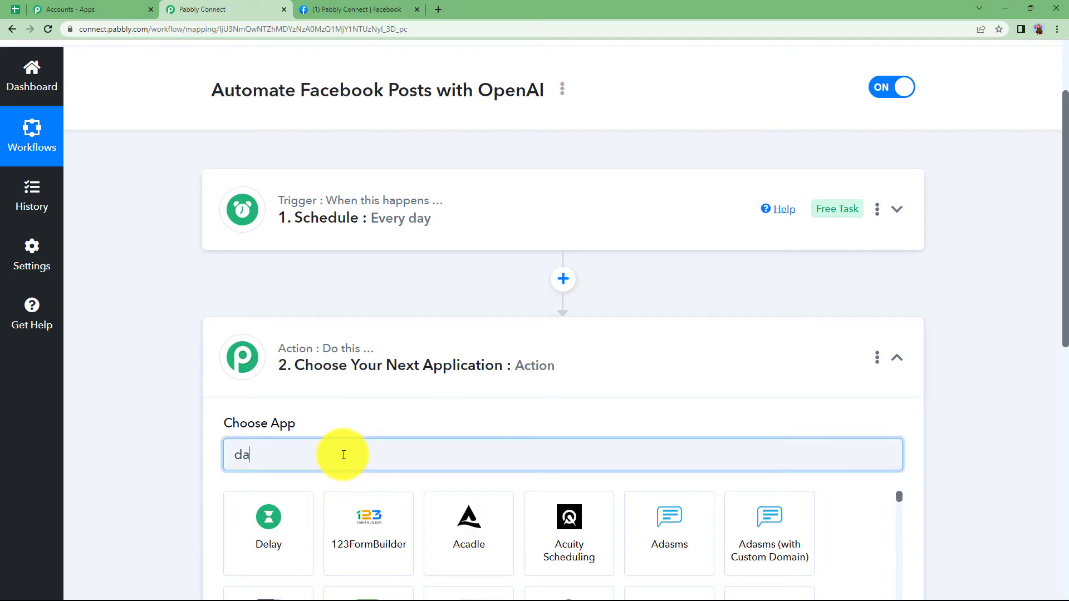
pyautogui.click(281, 518)
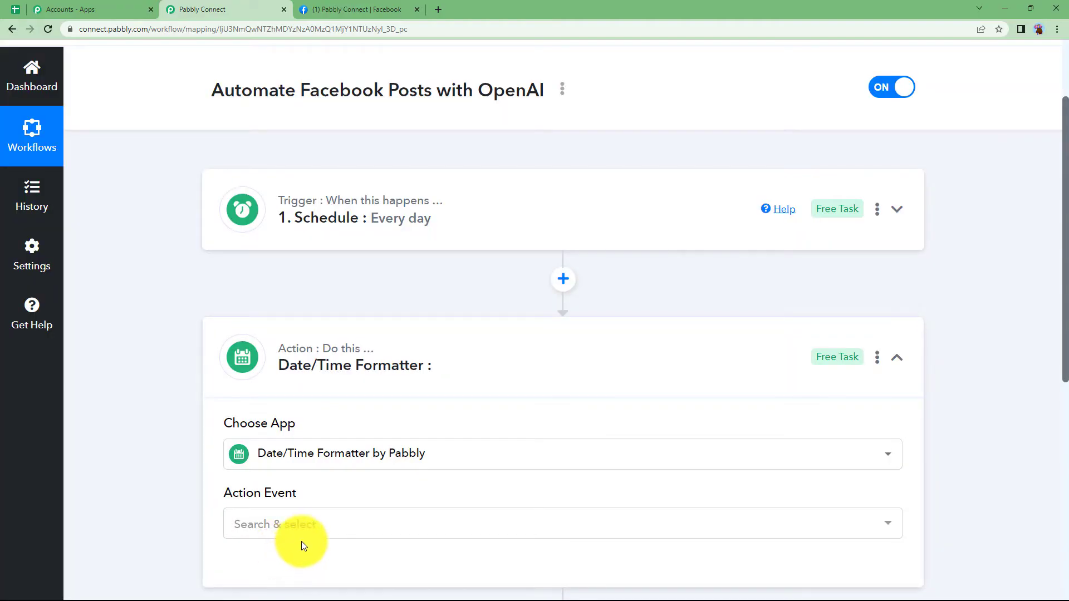
pyautogui.click(295, 525)
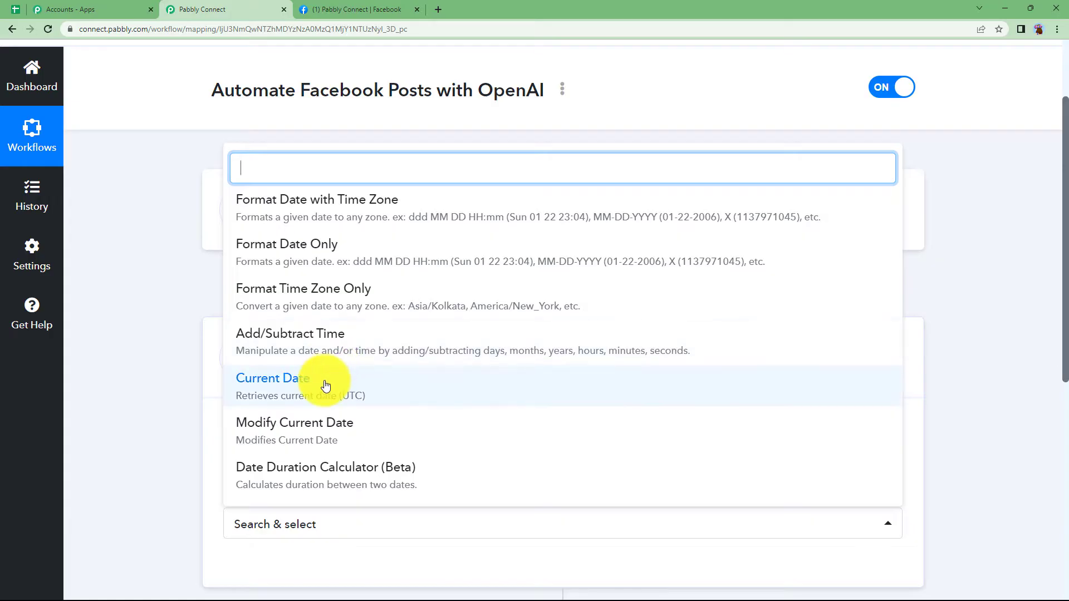
pyautogui.click(296, 394)
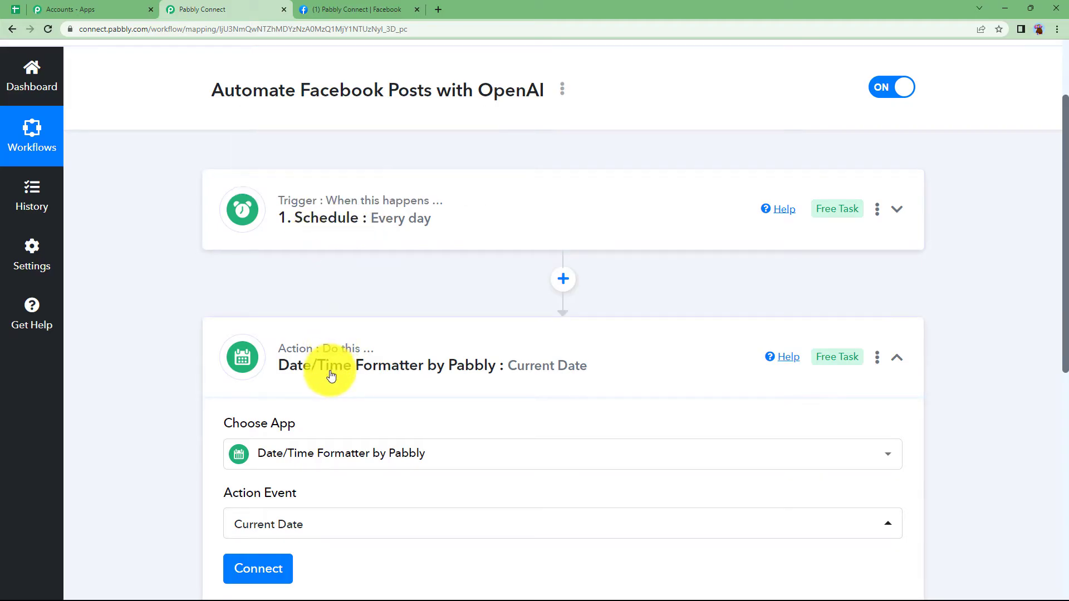
# - Connect the Date/Time Formatter action and review its date format and time settings
pyautogui.scroll(-2, 331, 384)
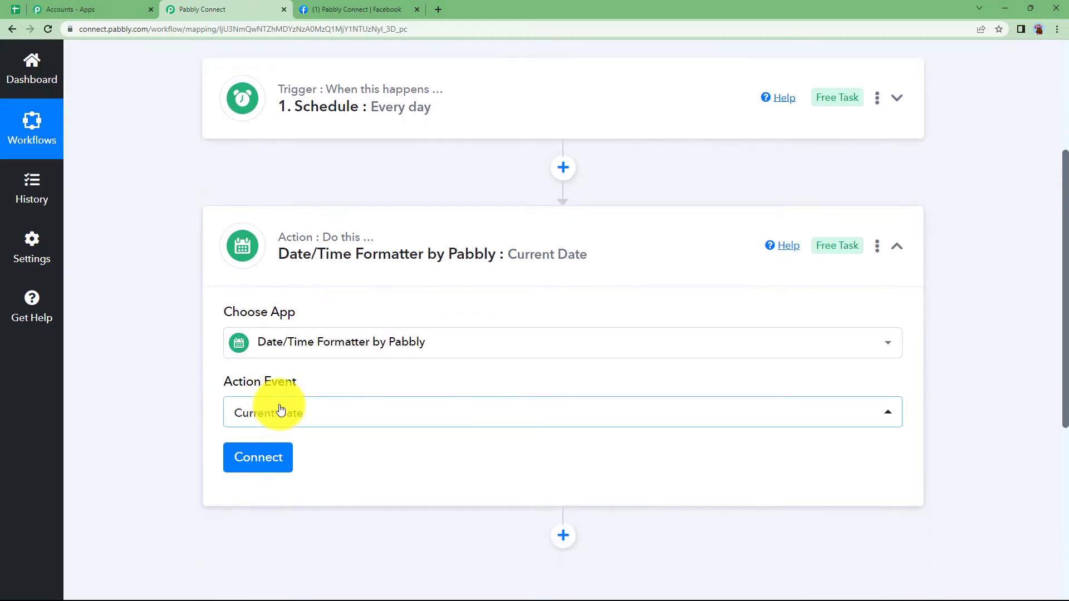
pyautogui.click(250, 462)
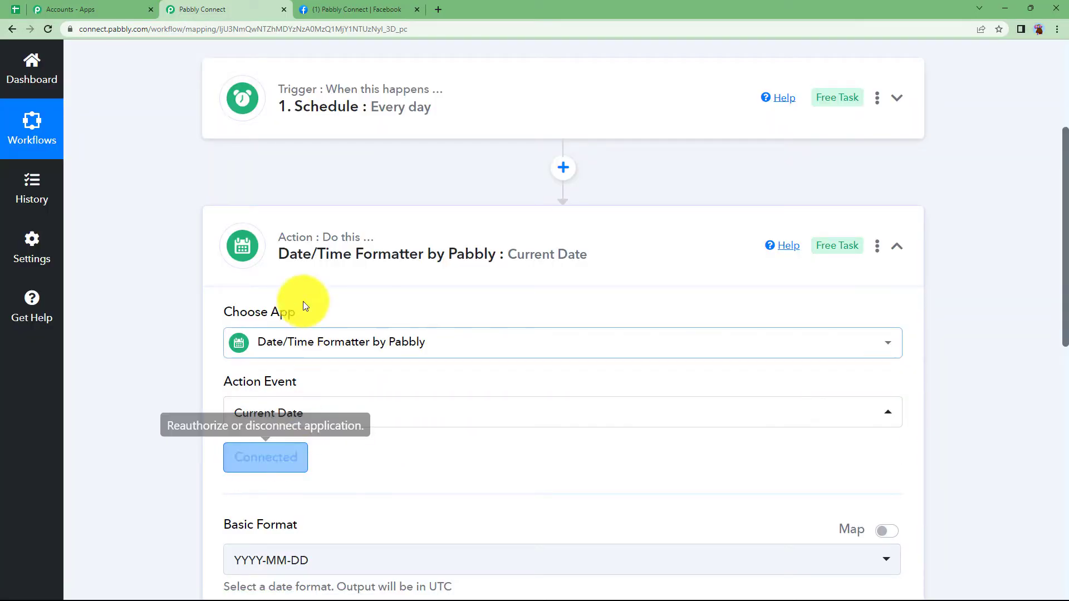
pyautogui.scroll(-3, 251, 335)
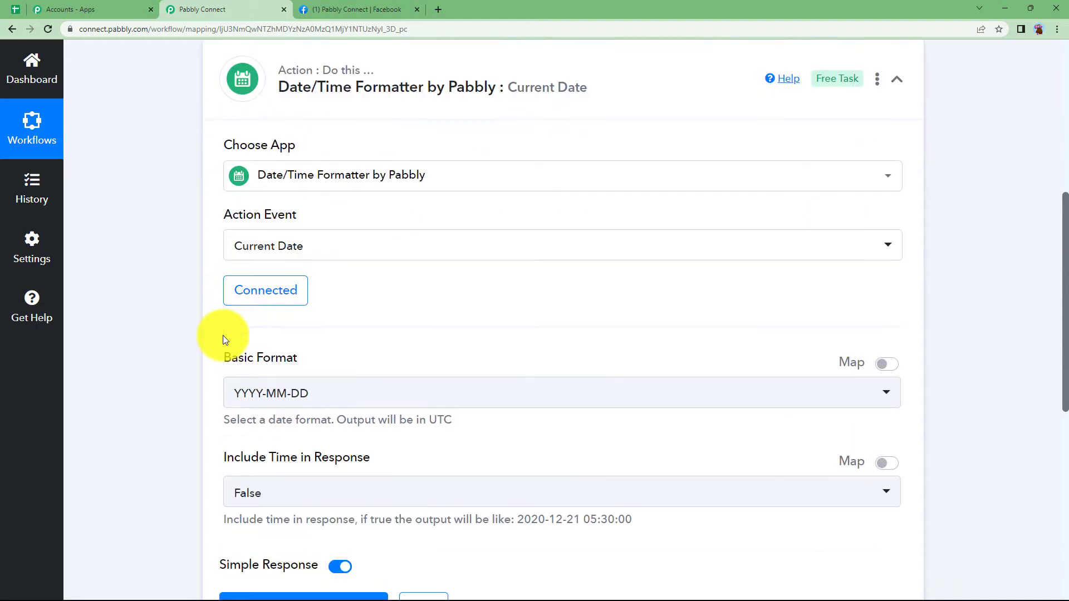
pyautogui.scroll(-2, 222, 409)
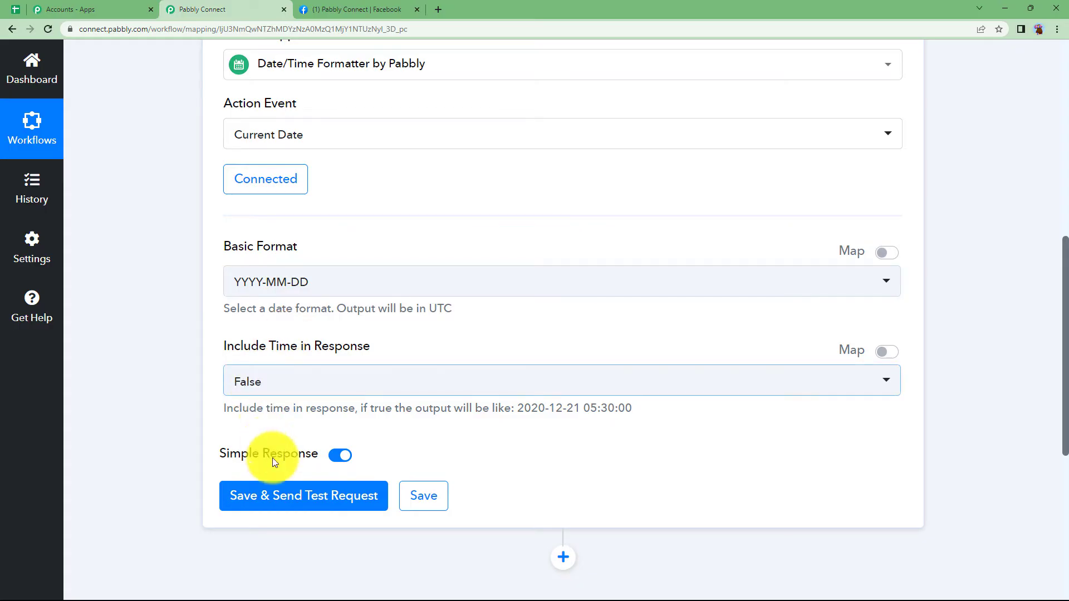
# - Save the Current Date action with a test request and check the date value in the received response
pyautogui.click(284, 495)
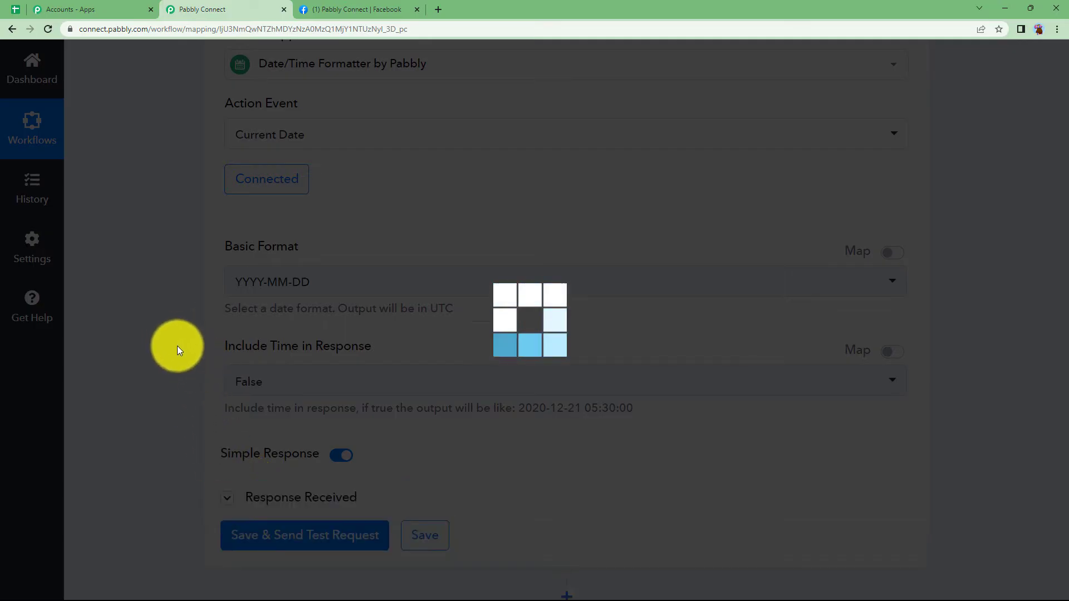
pyautogui.scroll(-2, 178, 346)
pyautogui.moveTo(651, 455); pyautogui.dragTo(580, 467)
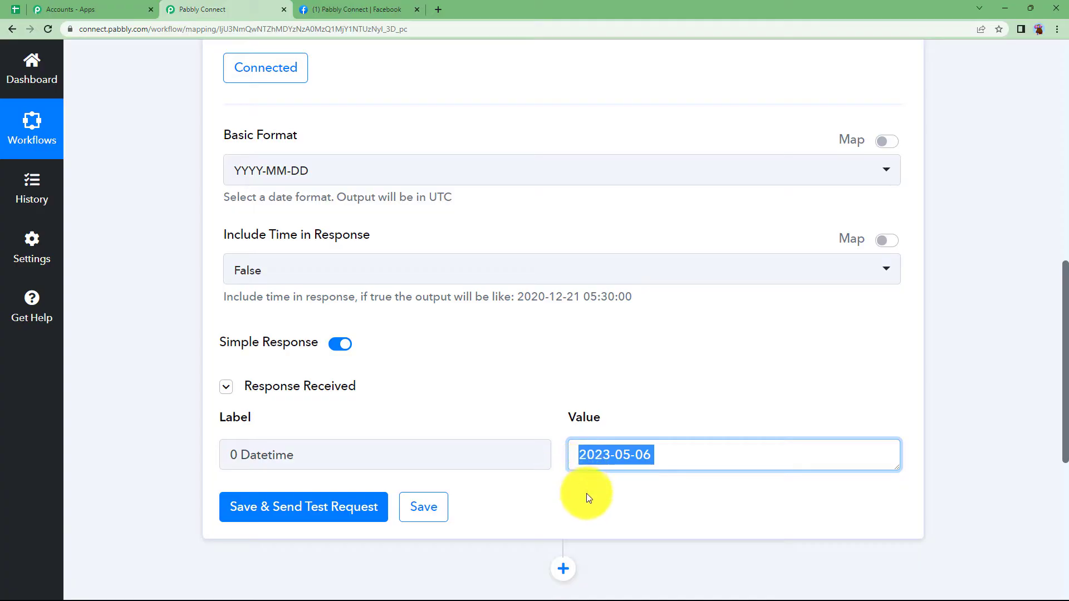
pyautogui.click(552, 485)
pyautogui.scroll(5, 353, 371)
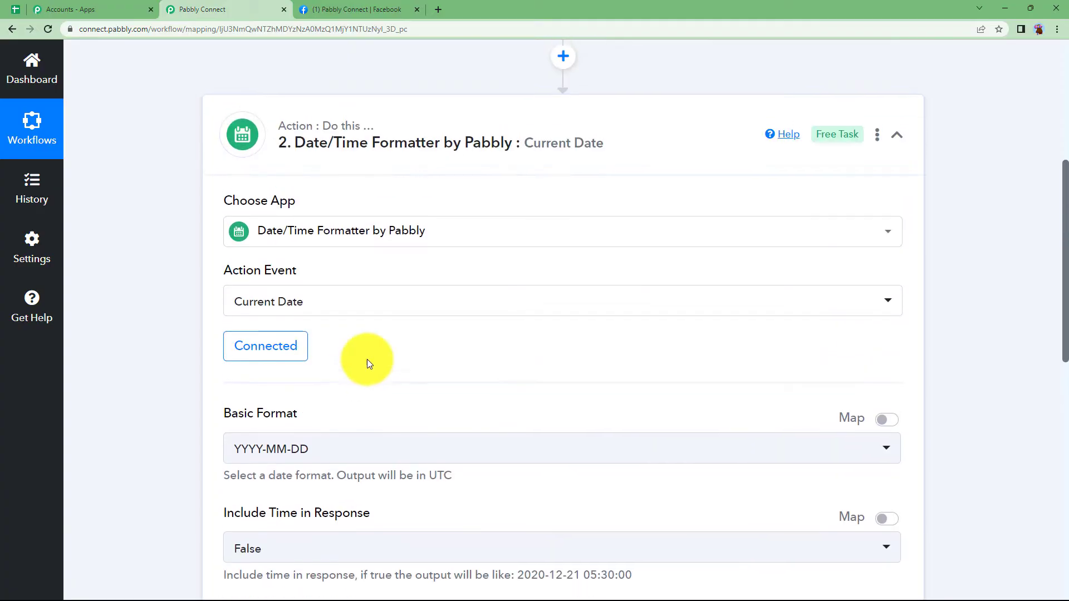
# - Examine the year, month and day parts of the returned date and collapse the Date/Time Formatter step
pyautogui.scroll(-4, 366, 359)
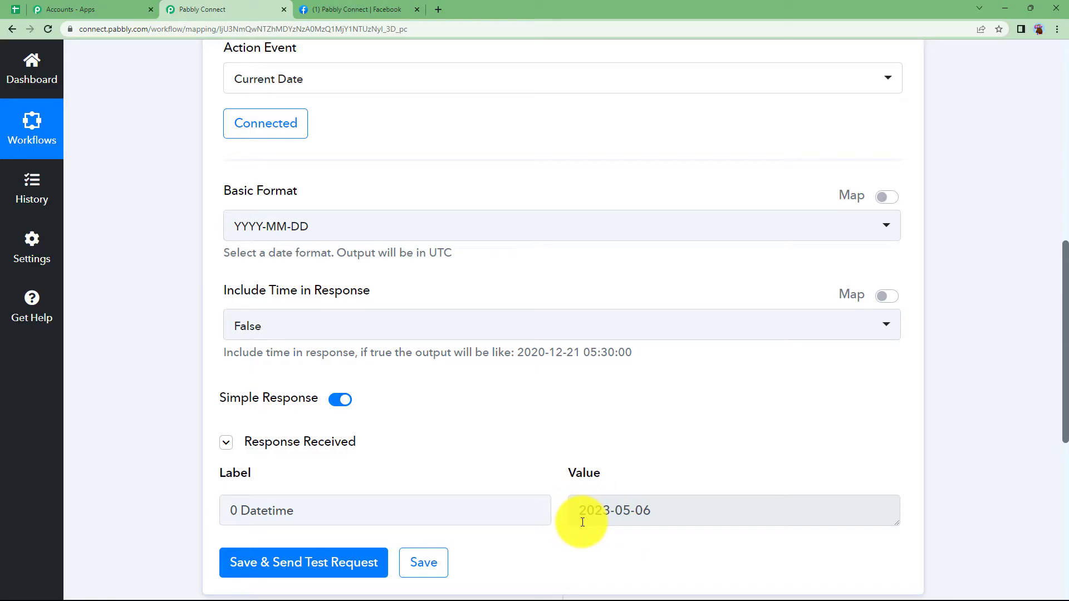
pyautogui.moveTo(610, 510); pyautogui.dragTo(579, 514)
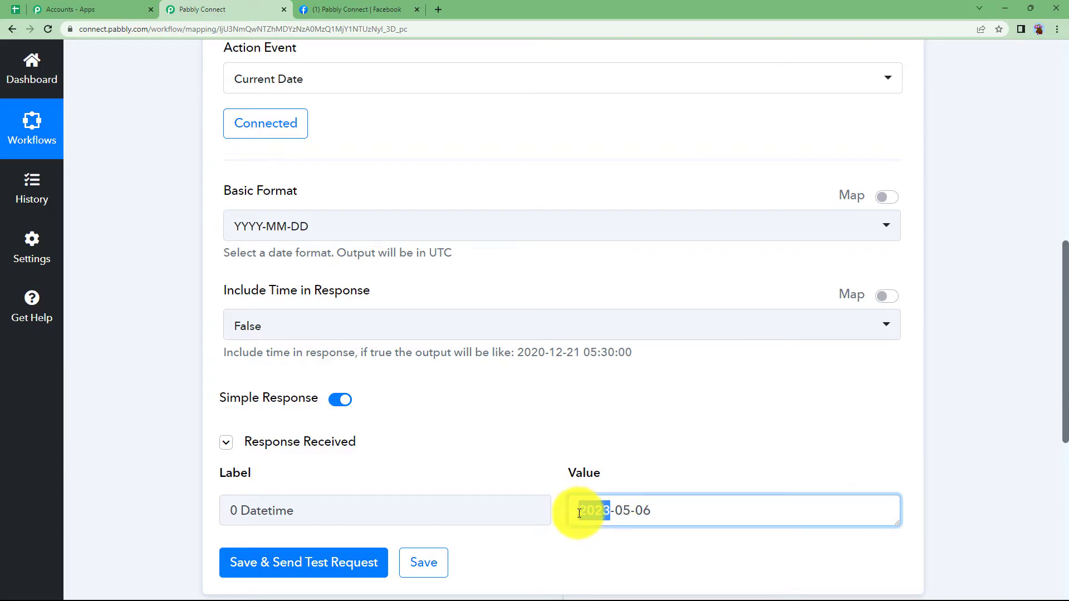
pyautogui.click(586, 547)
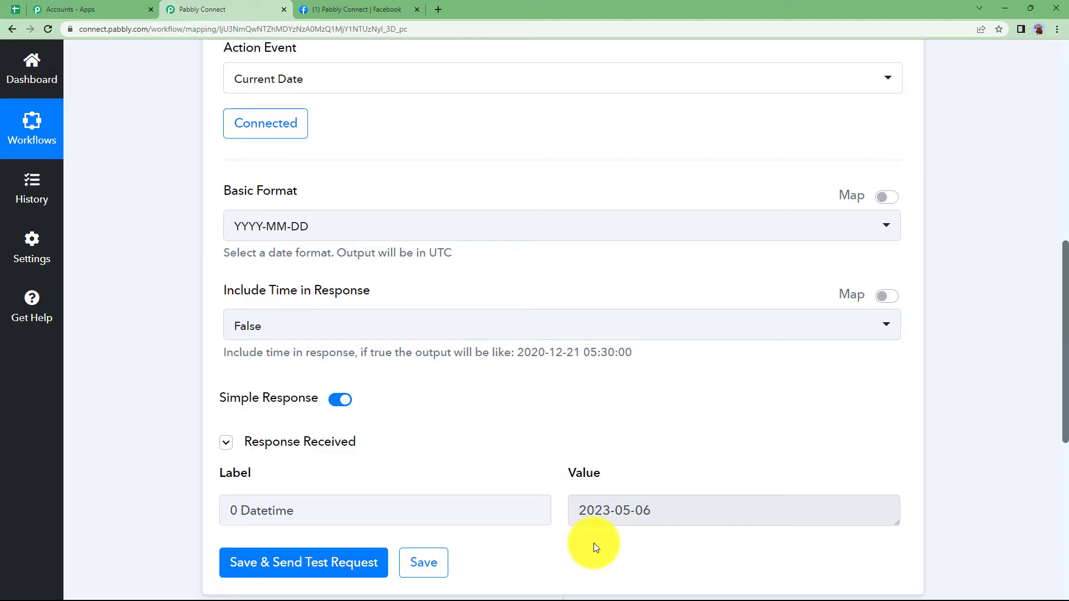
pyautogui.moveTo(617, 510); pyautogui.dragTo(651, 510)
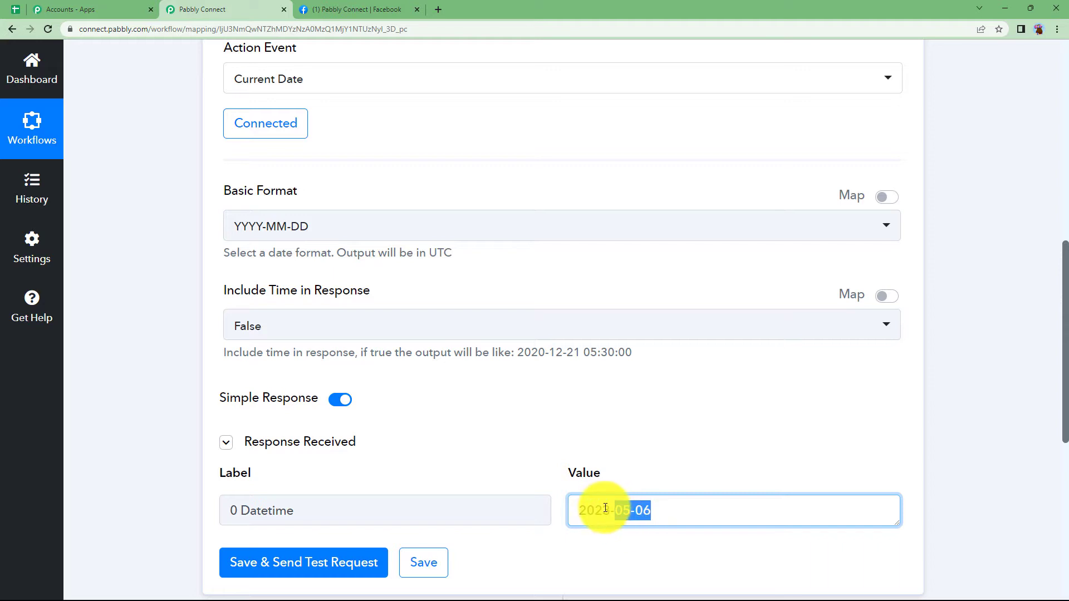
pyautogui.scroll(5, 526, 434)
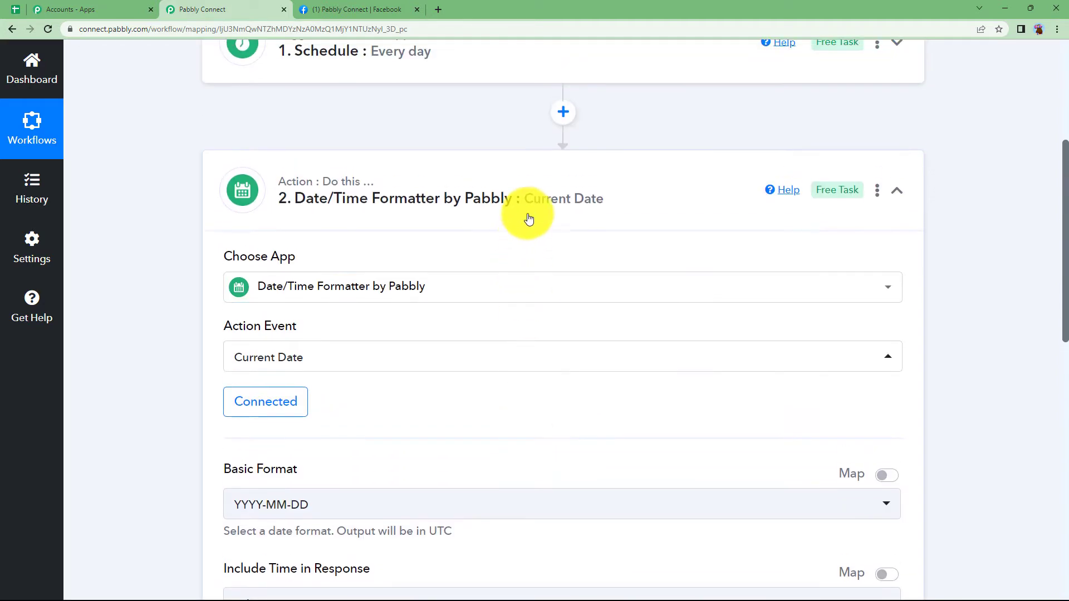
pyautogui.click(537, 232)
# - Add an action step after the Date/Time Formatter using Text Formatter by Pabbly with Split Text as its action event
pyautogui.click(564, 258)
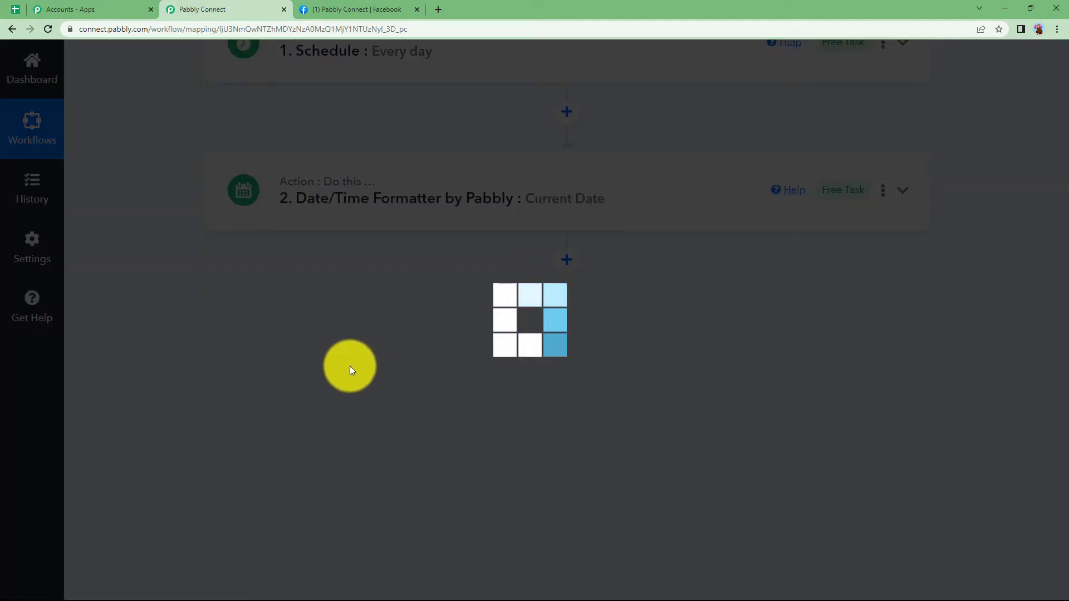
pyautogui.click(341, 434)
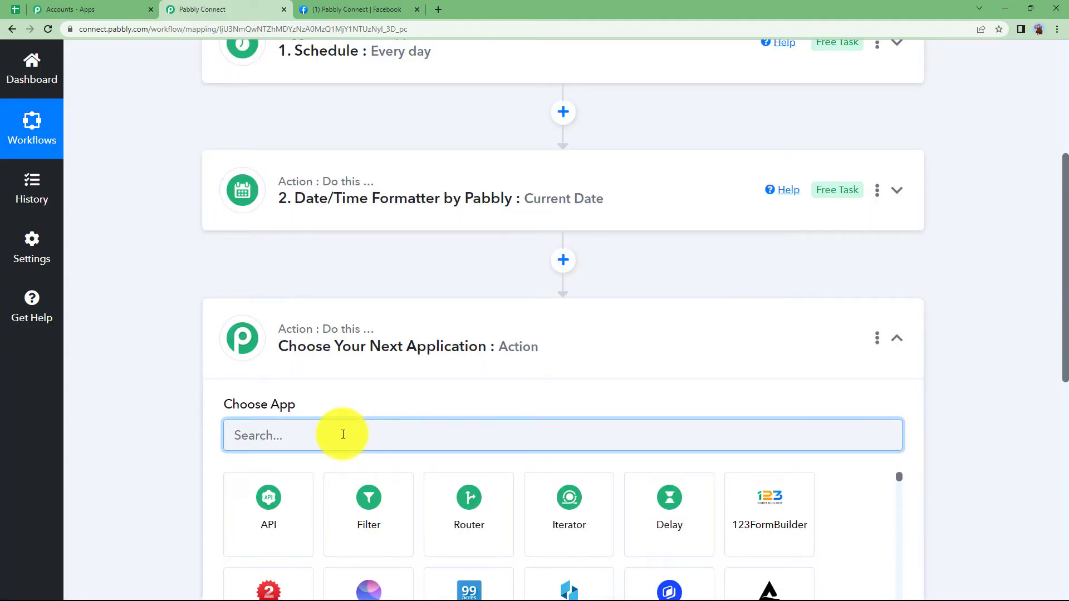
pyautogui.write('text')
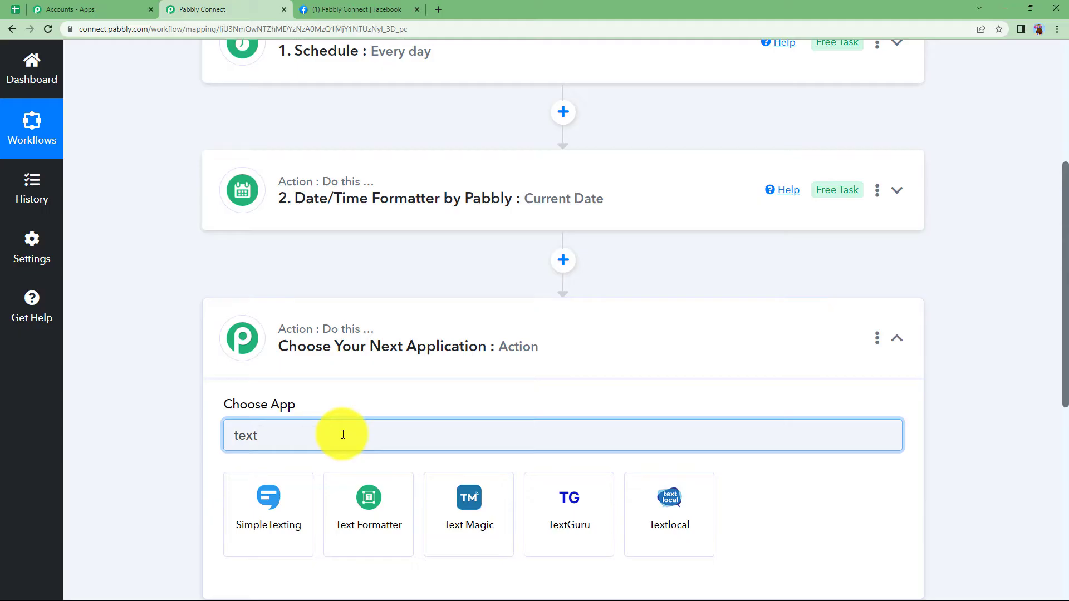
pyautogui.click(366, 497)
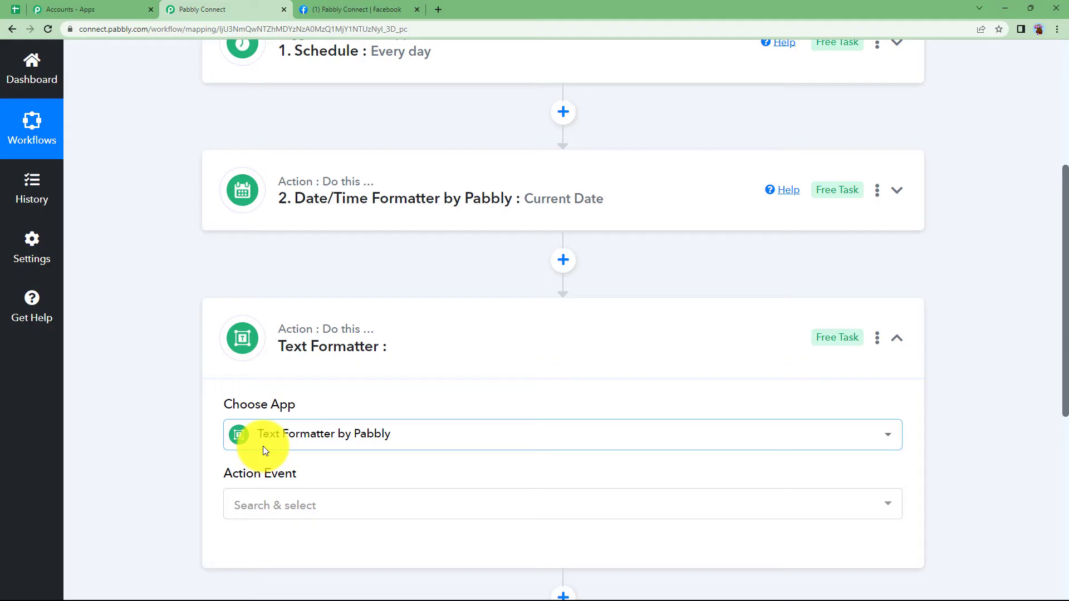
pyautogui.click(274, 504)
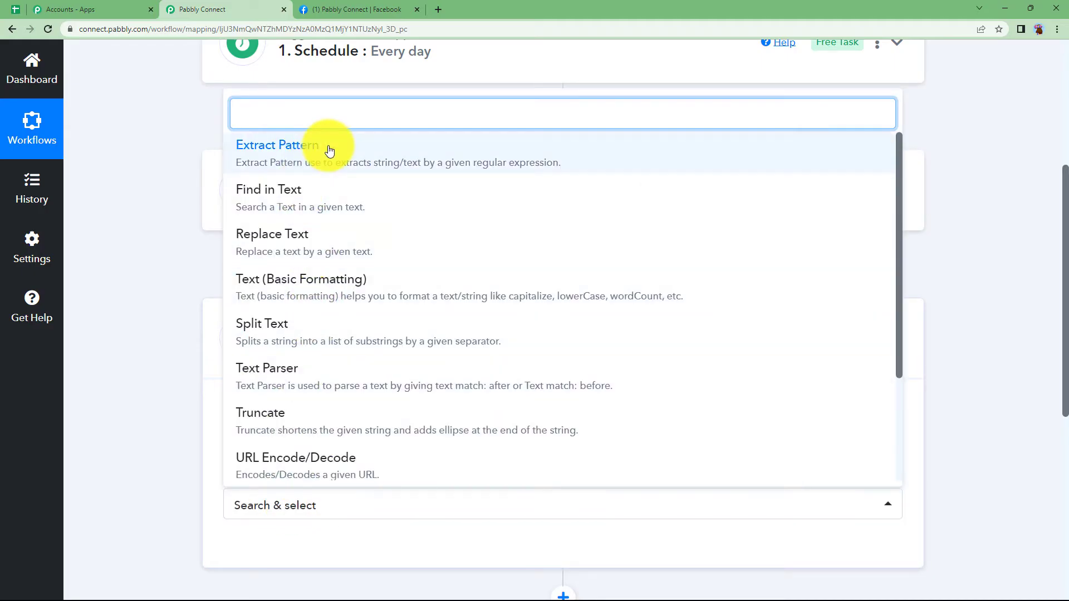
pyautogui.click(317, 335)
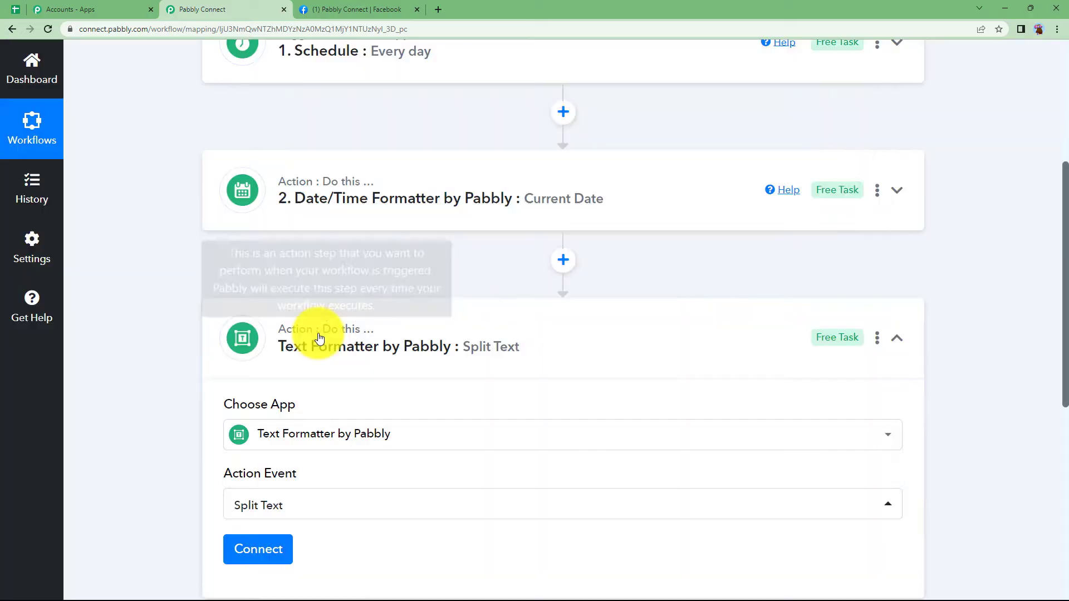
# - Reopen the Date/Time Formatter step to review its returned date, and collapse it again
pyautogui.click(534, 213)
pyautogui.scroll(-5, 430, 473)
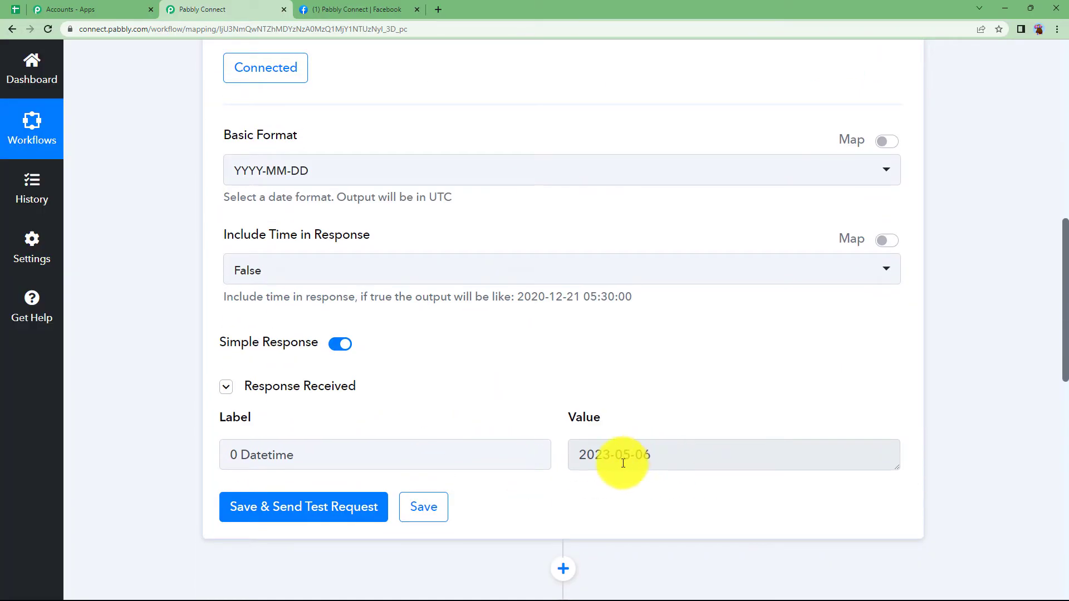
pyautogui.scroll(5, 592, 416)
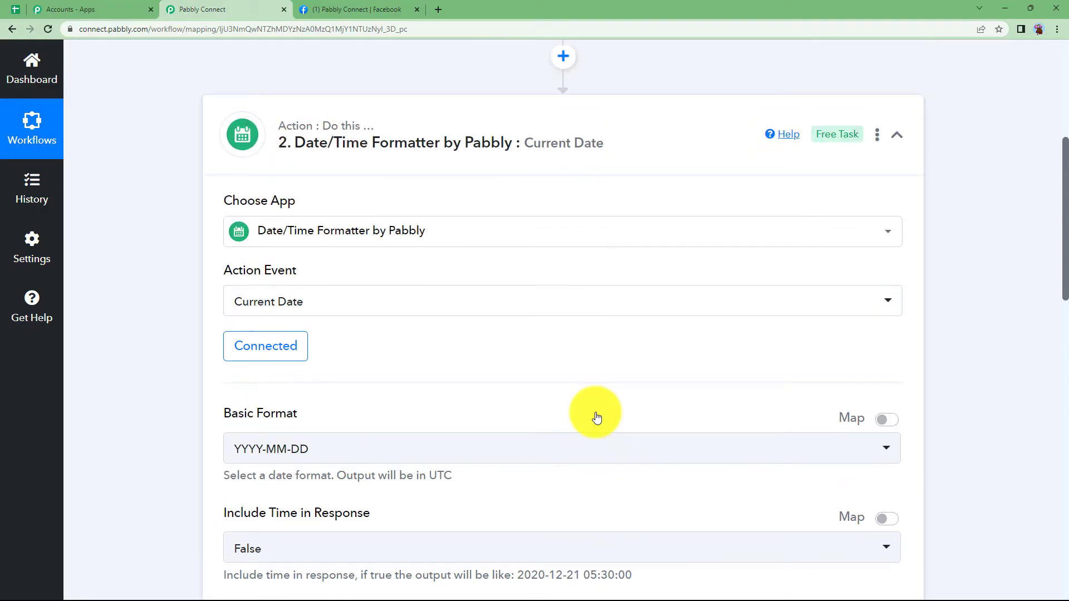
pyautogui.click(563, 149)
# - Connect the Split Text action and map the Date/Time Formatter's Datetime value as the text to split
pyautogui.scroll(-3, 263, 425)
pyautogui.click(258, 327)
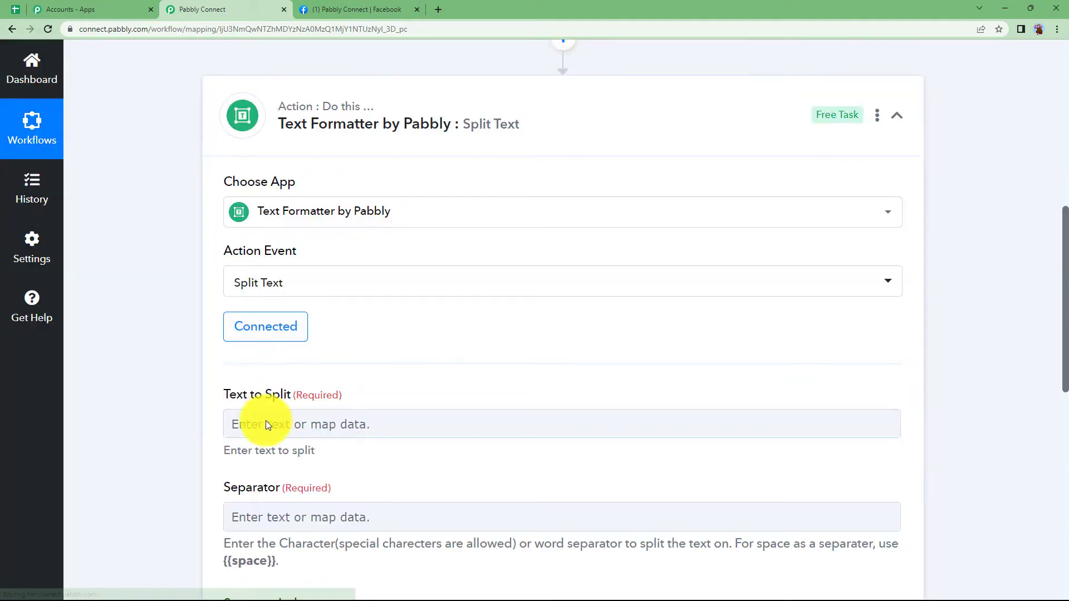
pyautogui.scroll(-1, 234, 424)
pyautogui.click(270, 368)
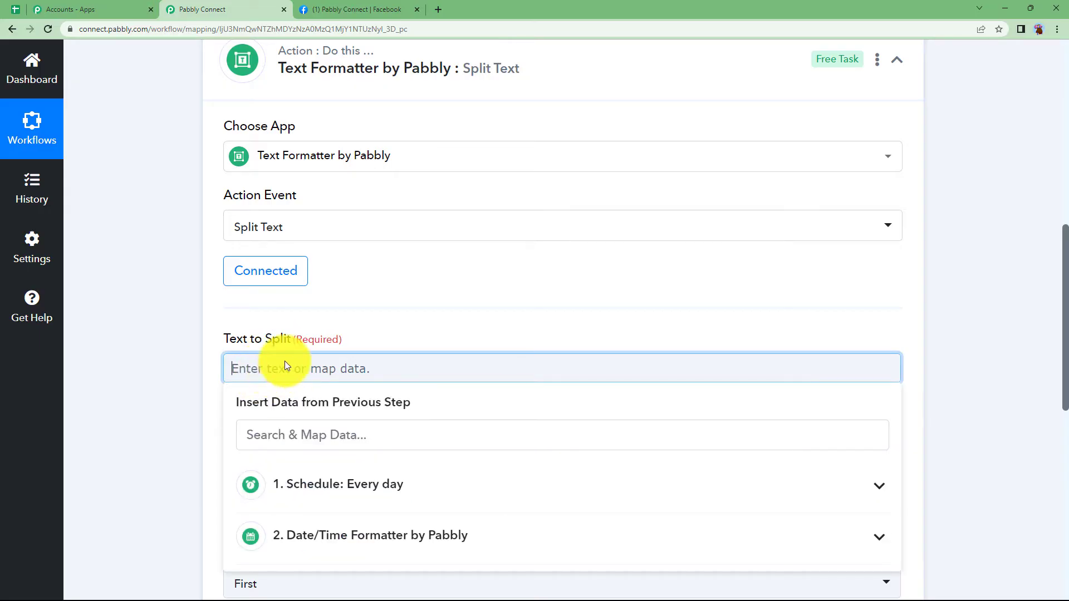
pyautogui.click(312, 526)
pyautogui.scroll(-1, 157, 471)
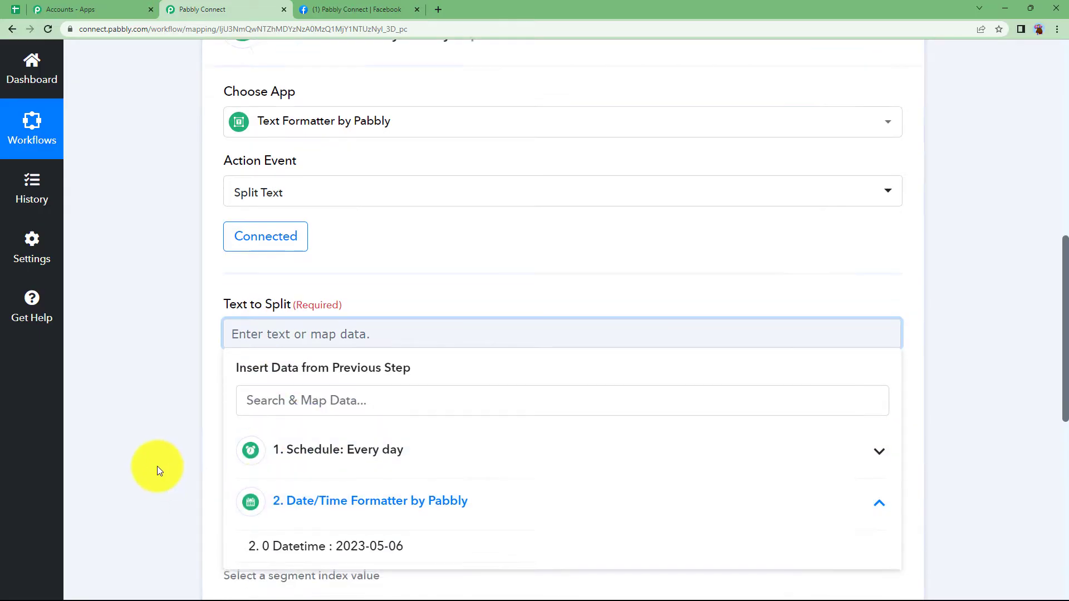
pyautogui.scroll(-2, 157, 466)
pyautogui.click(374, 419)
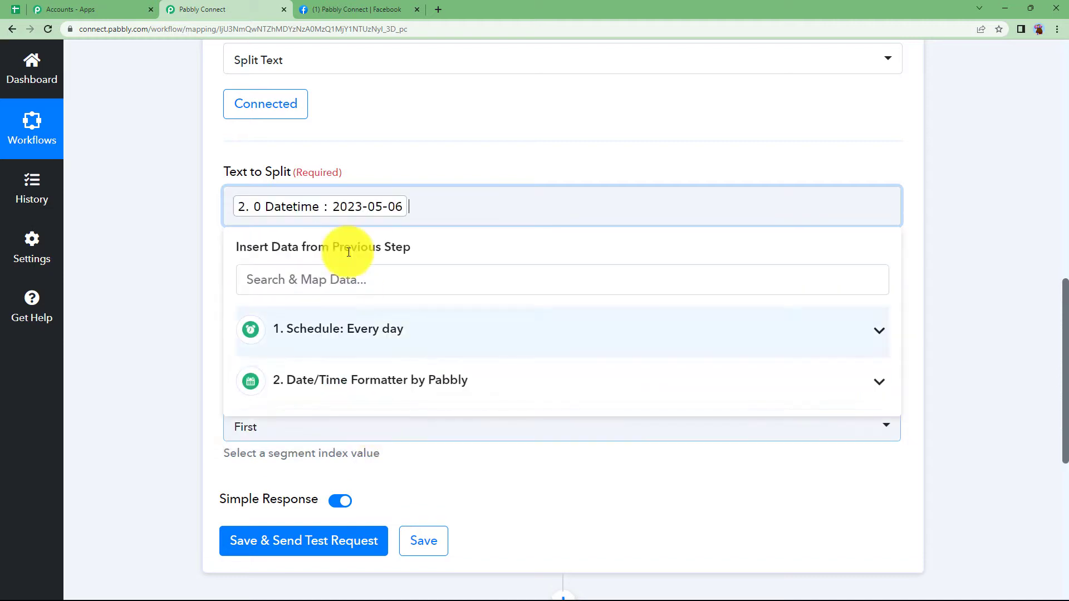
pyautogui.click(183, 274)
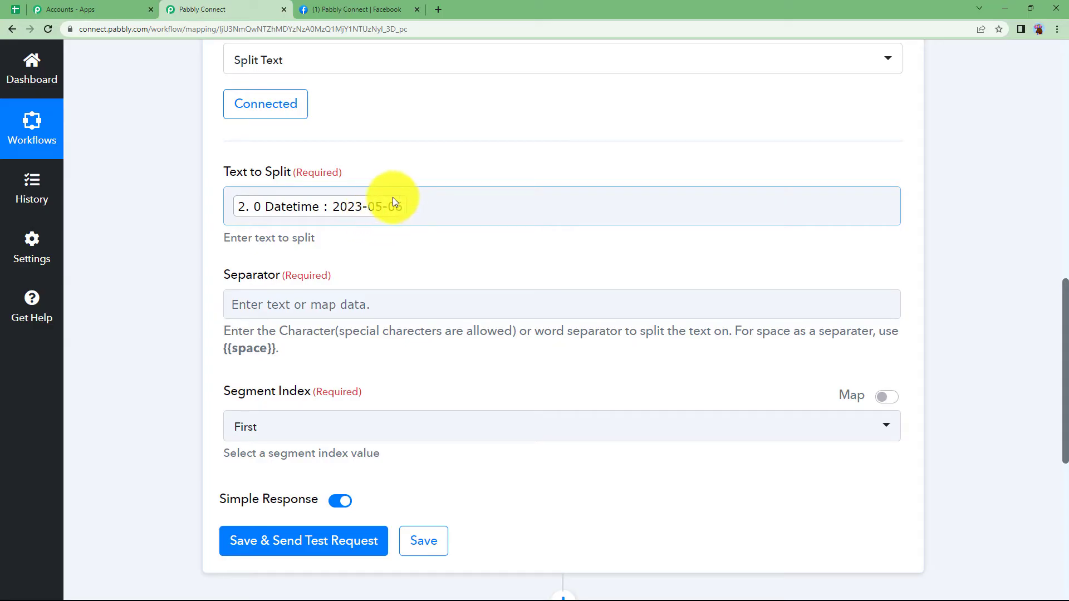
# - Set the Split Text separator to "-" and the segment index to All
pyautogui.click(333, 301)
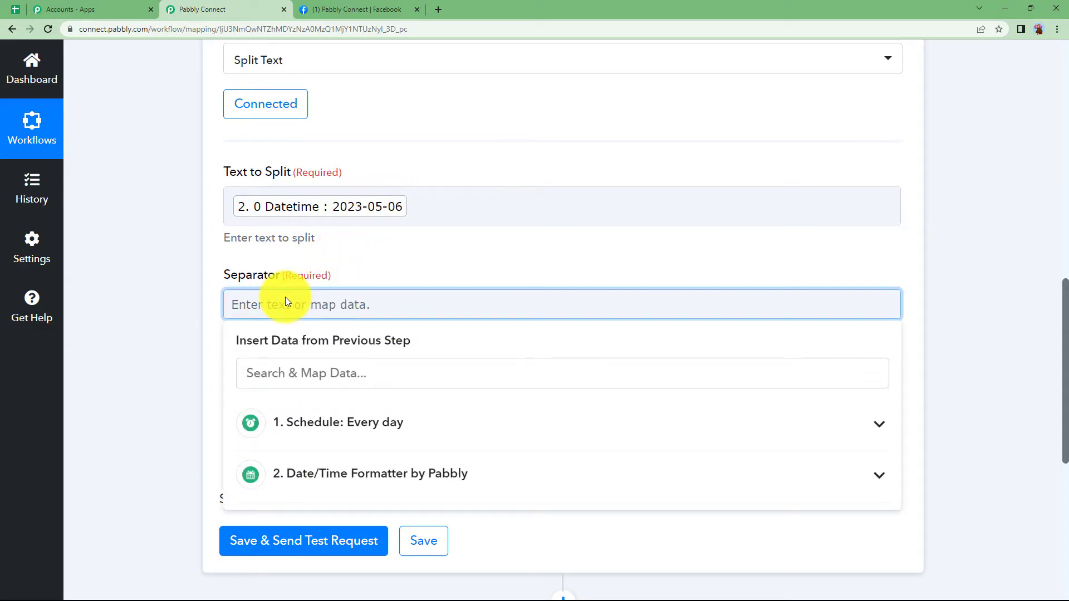
pyautogui.write('-')
pyautogui.click(192, 364)
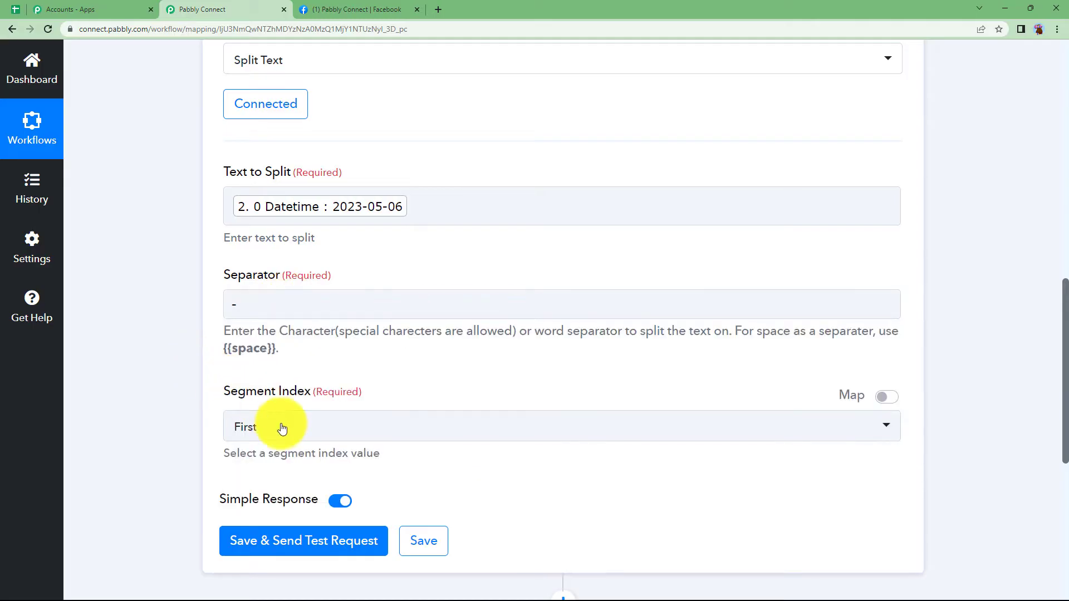
pyautogui.click(282, 428)
pyautogui.click(280, 392)
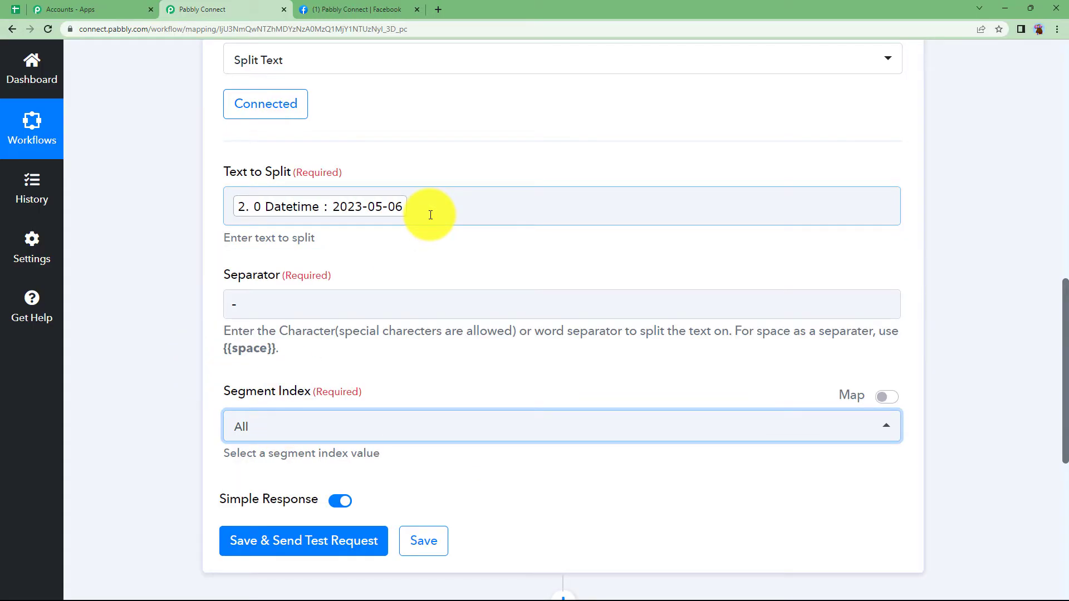
# - Save the Split Text action with a test request, check the separate date results, and collapse the step
pyautogui.click(289, 539)
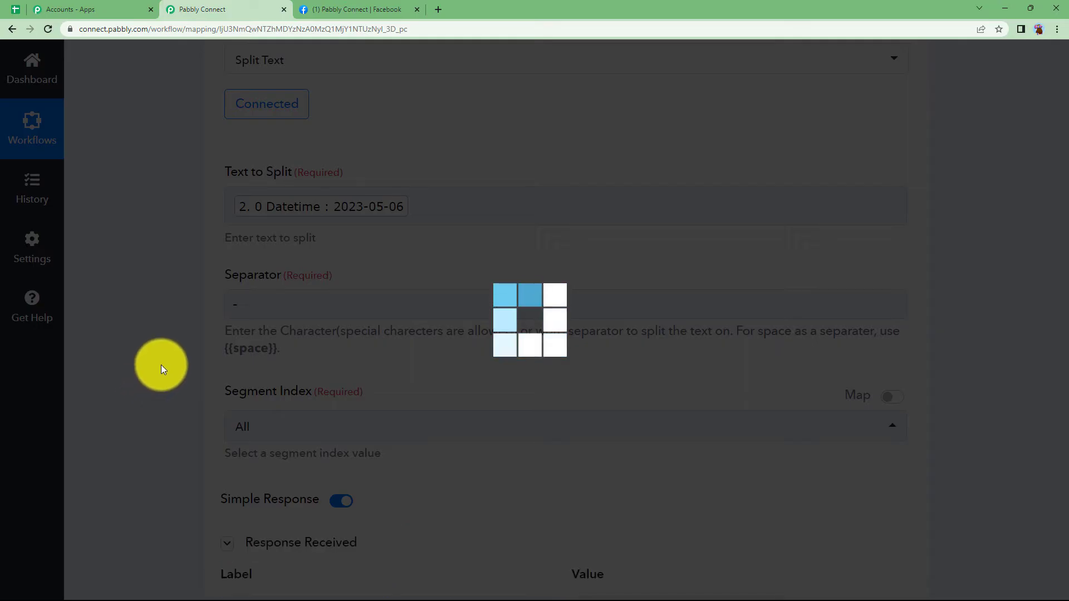
pyautogui.scroll(-4, 161, 370)
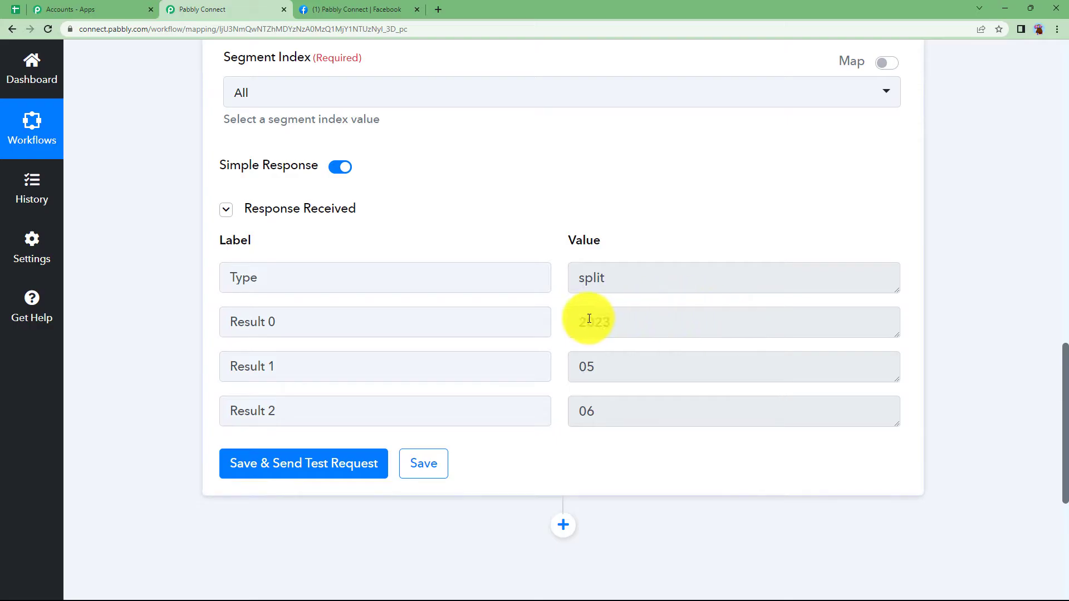
pyautogui.moveTo(585, 318); pyautogui.dragTo(560, 372)
pyautogui.moveTo(580, 411); pyautogui.dragTo(608, 377)
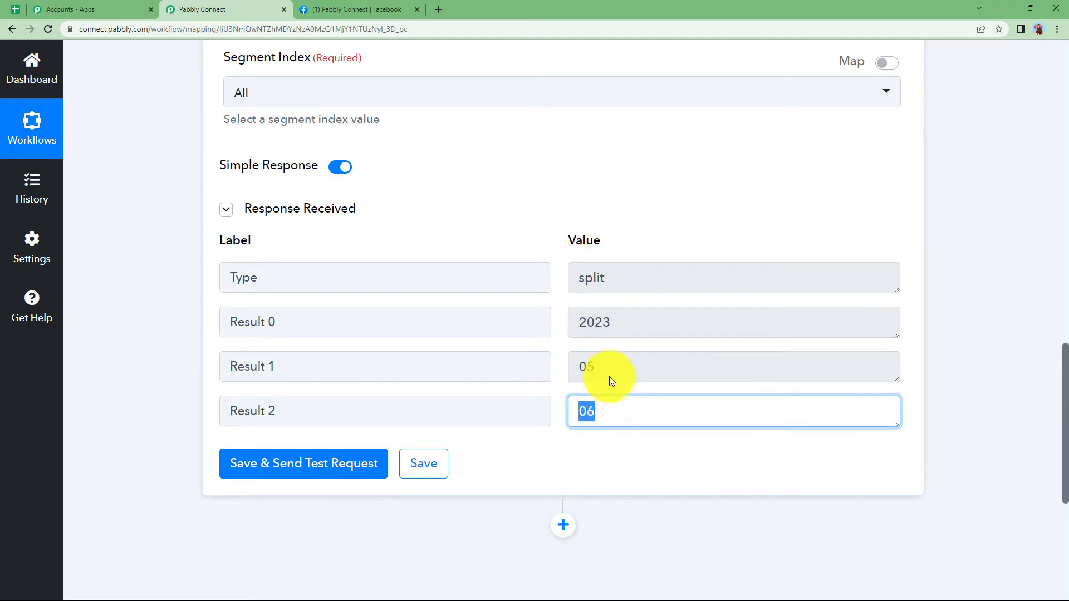
pyautogui.click(596, 319)
pyautogui.doubleClick(596, 320)
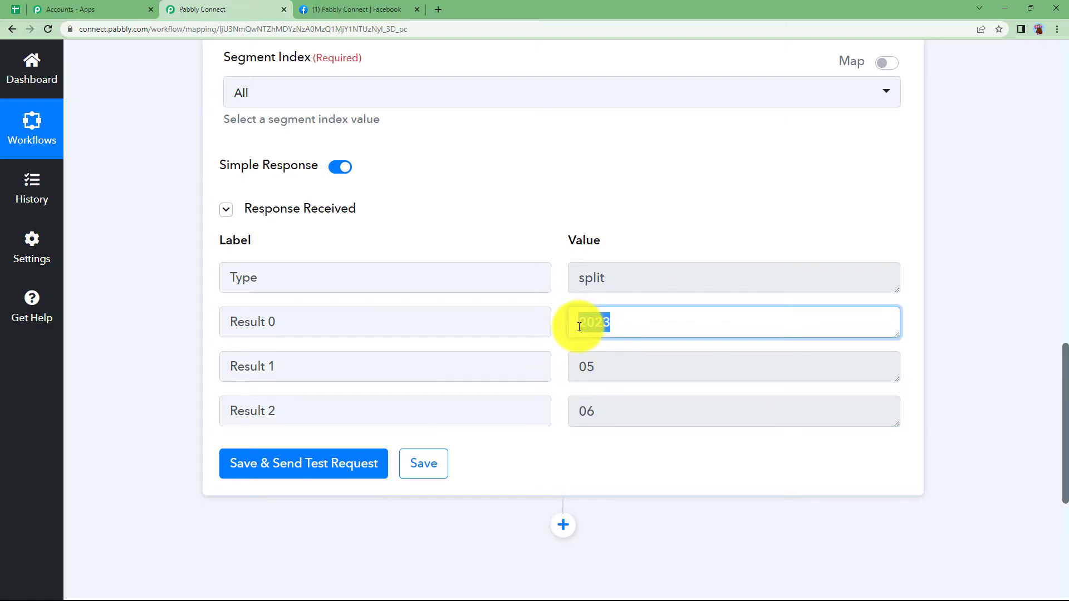
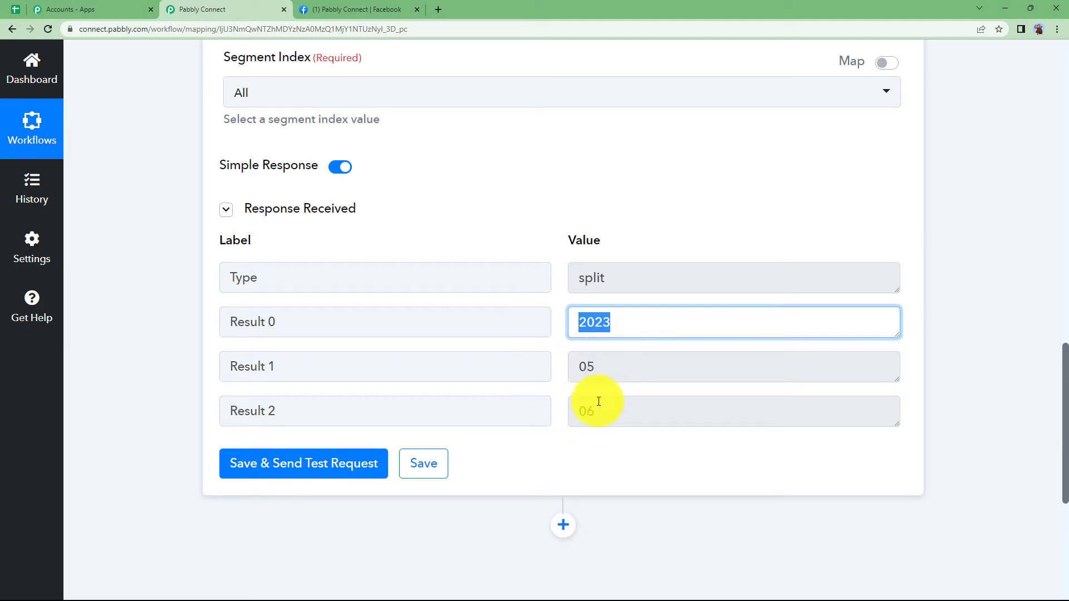
pyautogui.scroll(6, 479, 202)
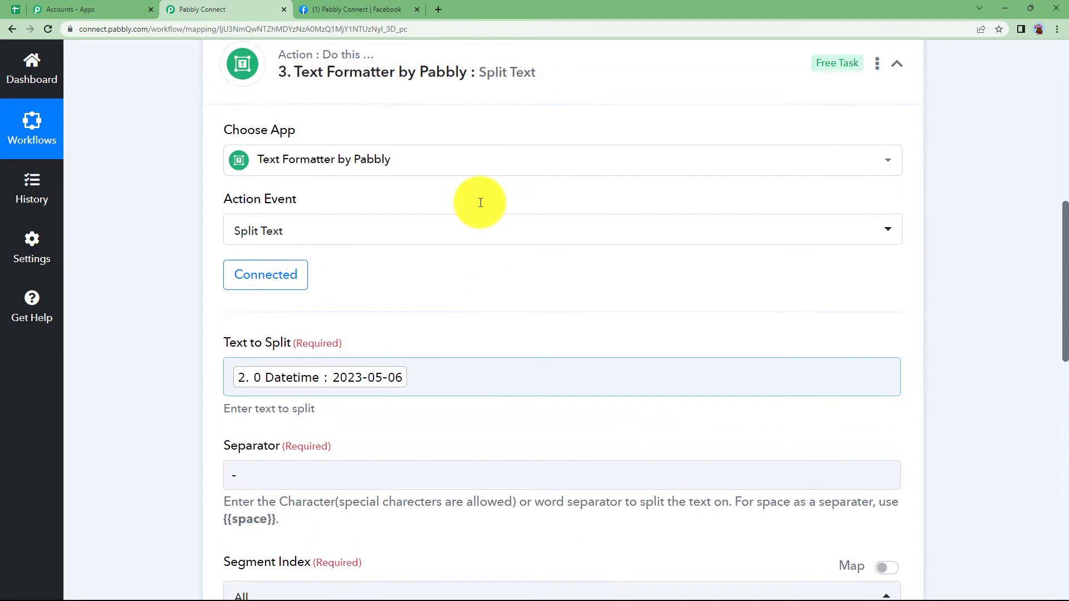
pyautogui.click(490, 159)
# - Add an action step after the Text Formatter using OpenAI with Generate Content as its action event
pyautogui.click(563, 191)
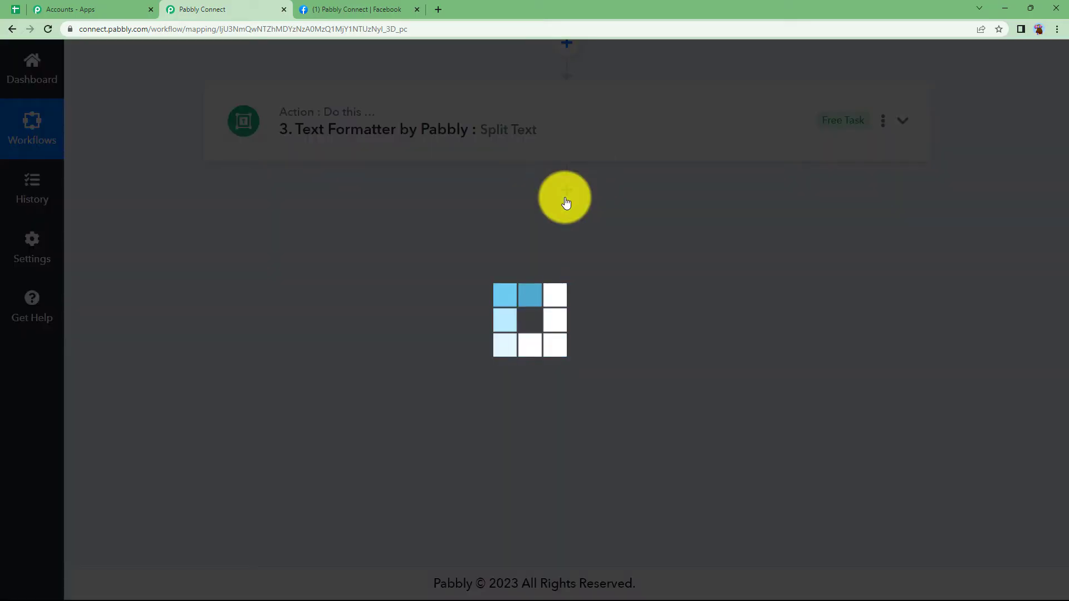
pyautogui.click(320, 362)
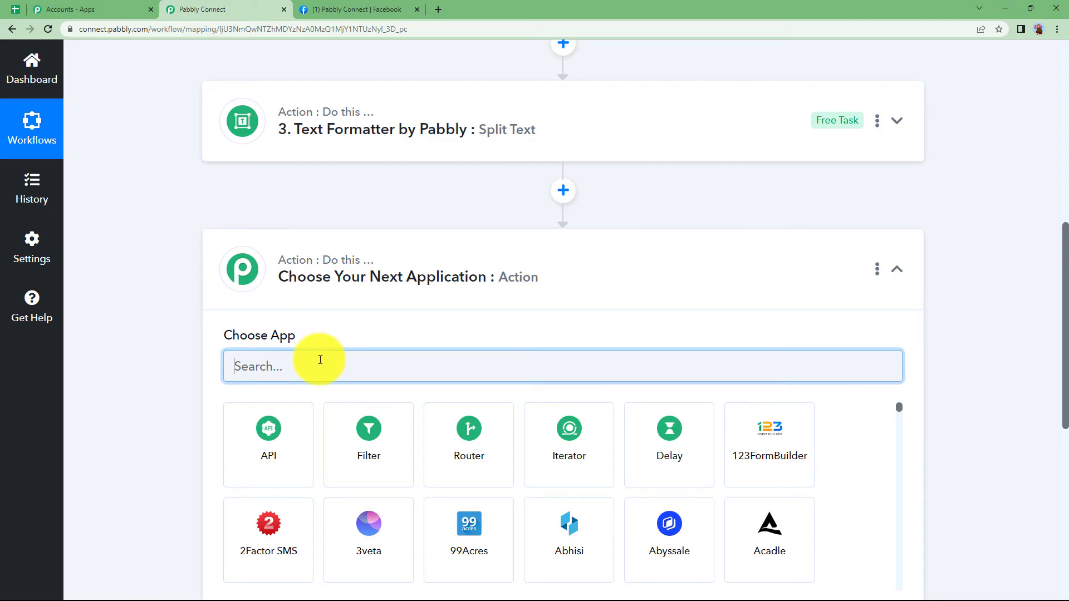
pyautogui.write('p')
pyautogui.press('BackSpace')
pyautogui.write('opena')
pyautogui.click(286, 458)
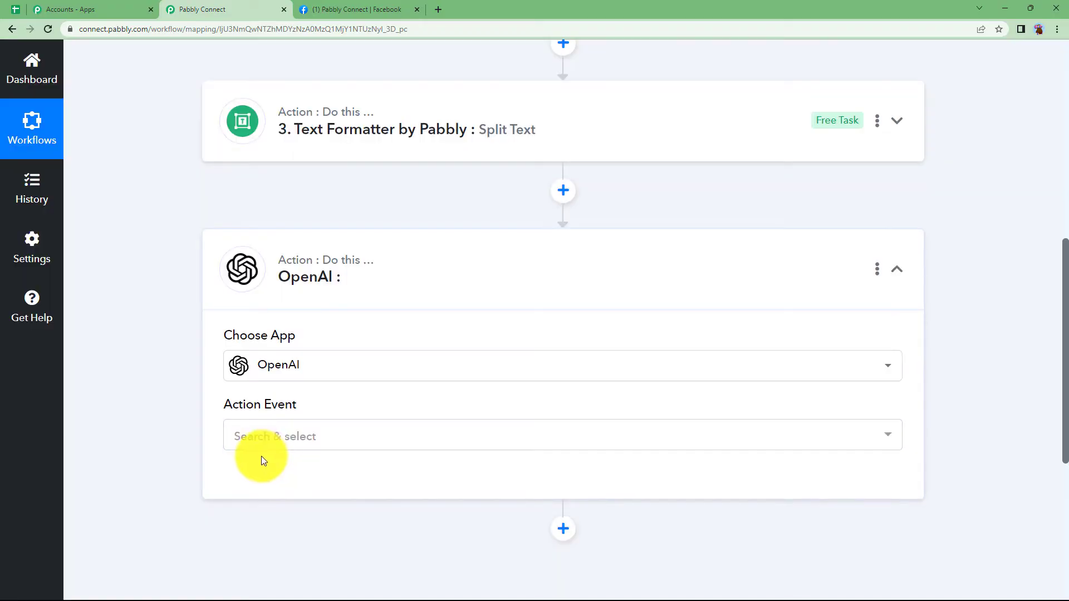
pyautogui.click(269, 443)
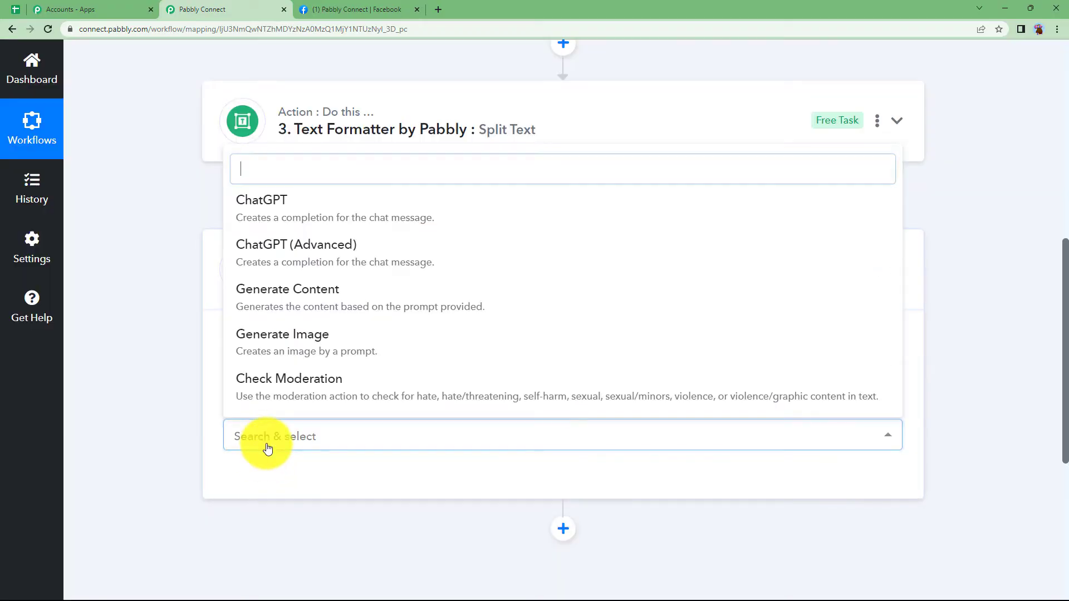
pyautogui.click(304, 307)
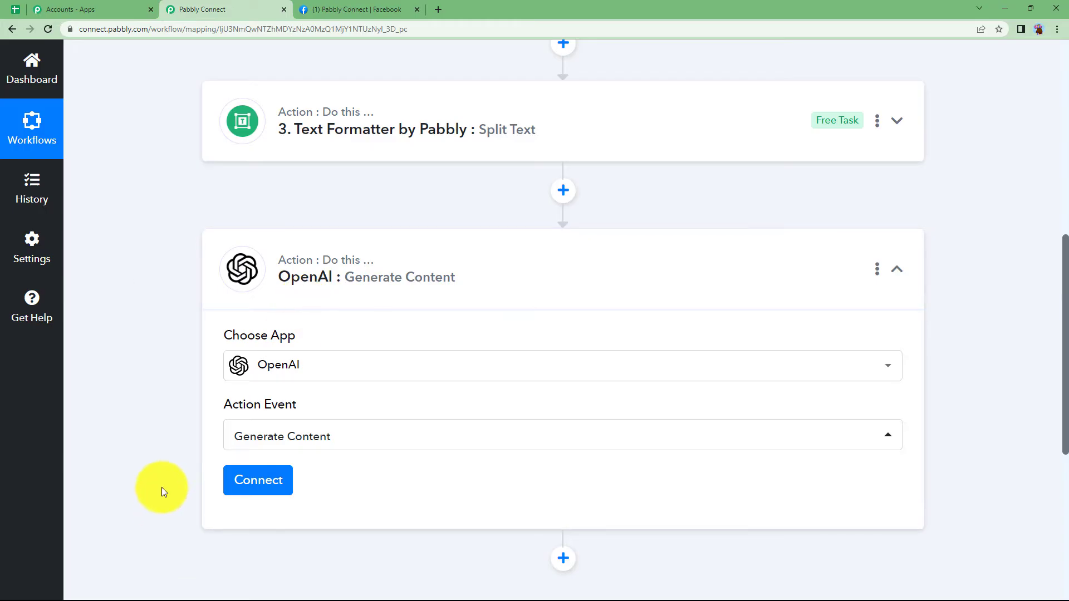
# - Start adding a new connection for the OpenAI action and open the linked OpenAI API Keys page
pyautogui.scroll(-2, 161, 487)
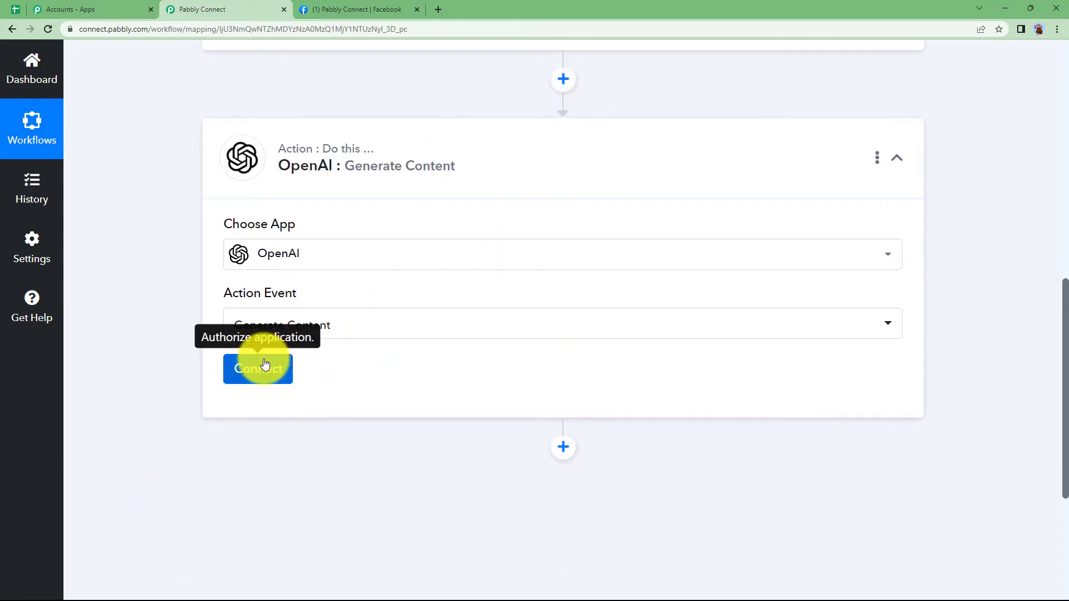
pyautogui.click(264, 378)
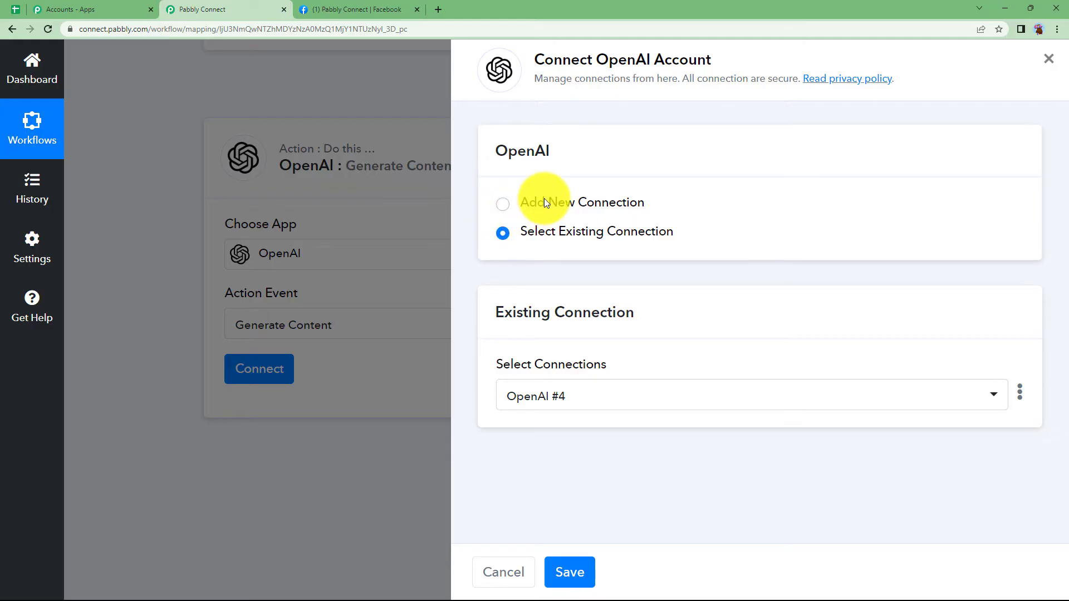
pyautogui.click(545, 203)
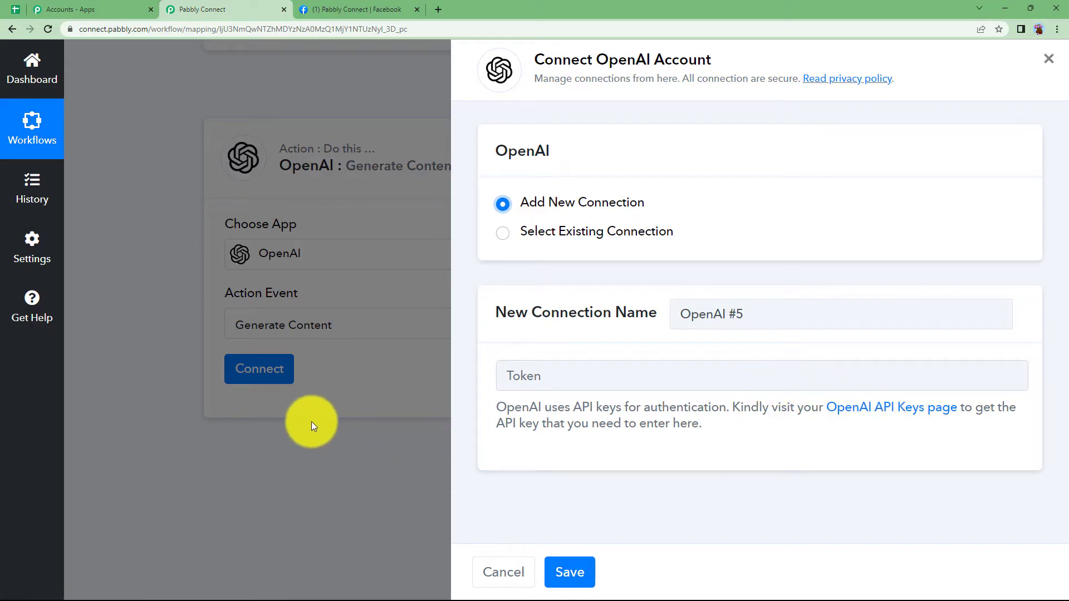
pyautogui.click(926, 412)
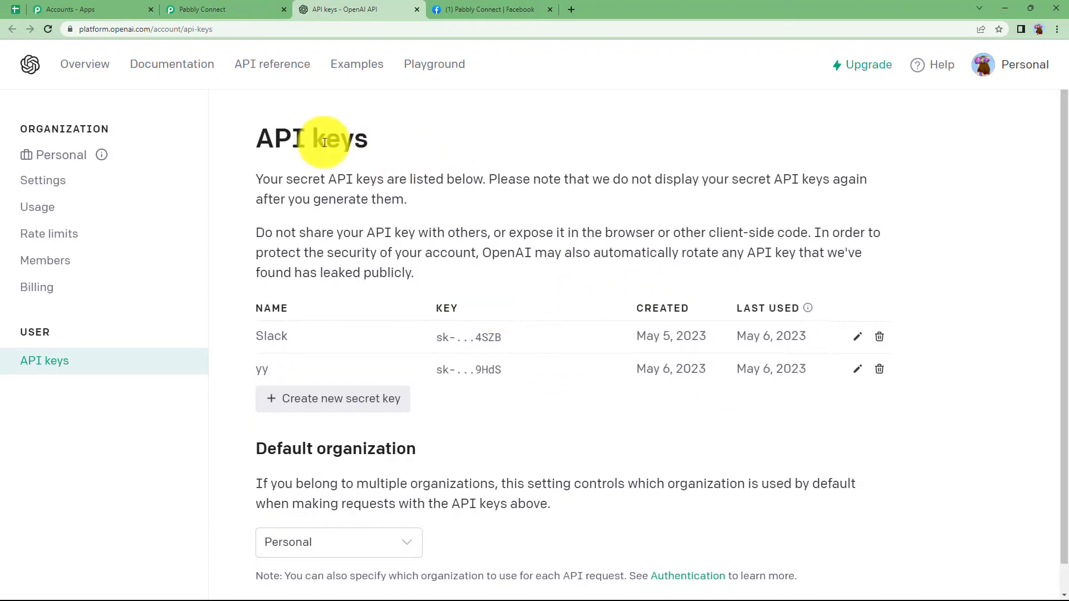
# - Create a new OpenAI secret key named "FB POSTS" and copy the generated key
pyautogui.click(378, 409)
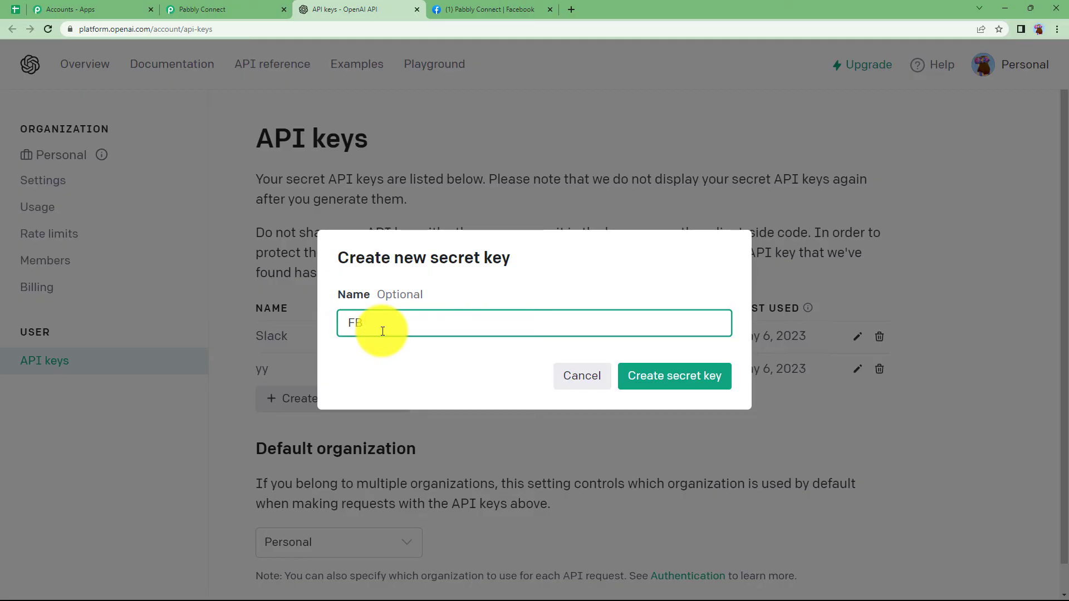
pyautogui.write('FB pOSTS')
pyautogui.click(657, 379)
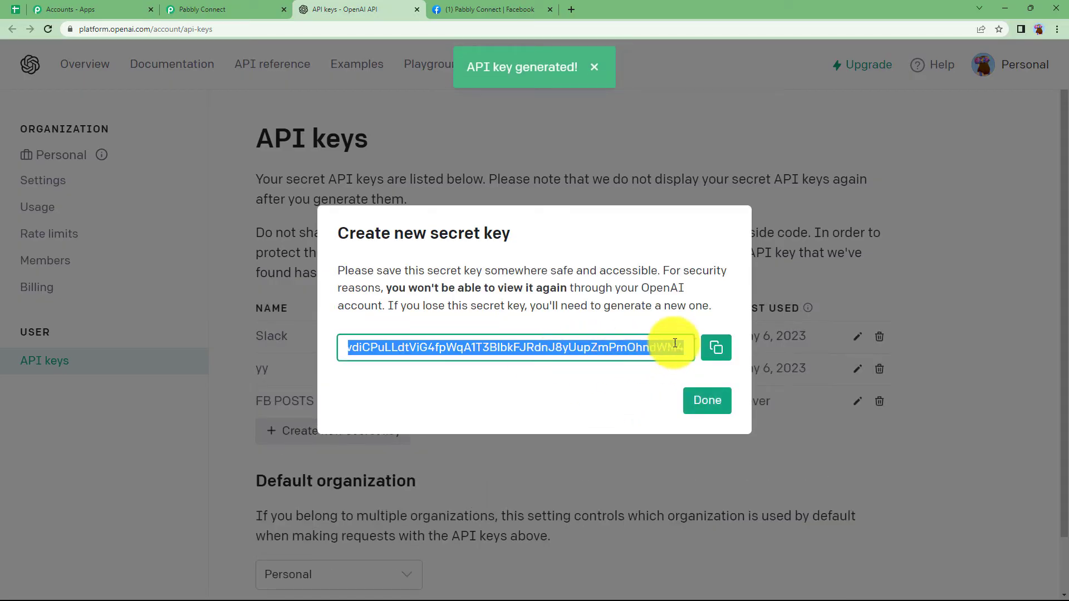
pyautogui.click(707, 354)
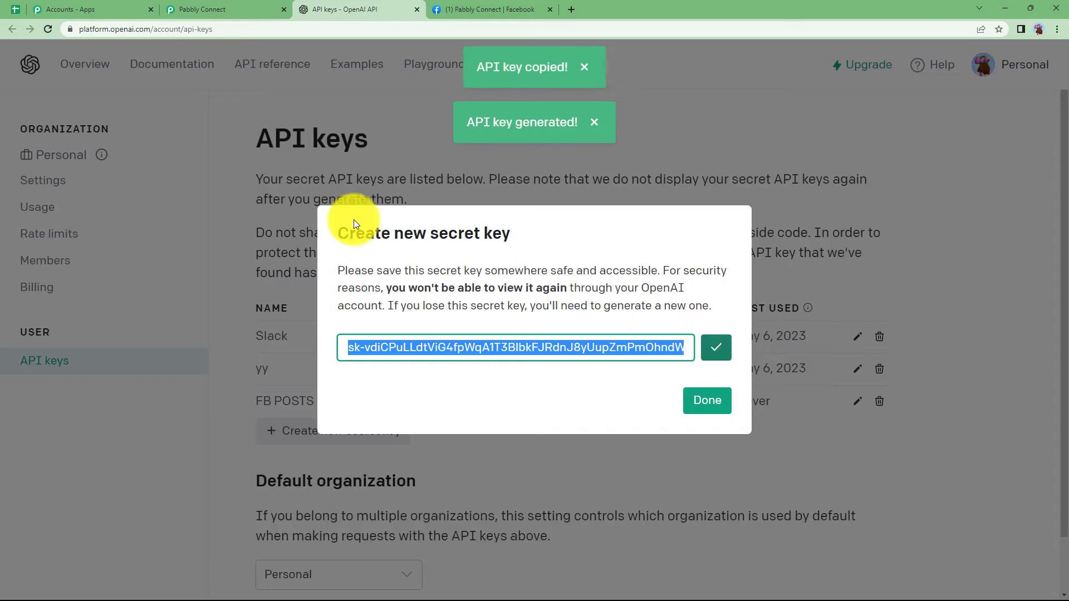
# - Return to Pabbly Connect, paste the copied API key as the OpenAI connection token, and save the connection
pyautogui.click(203, 8)
pyautogui.click(548, 375)
pyautogui.hotkey('ctrl', 'v')
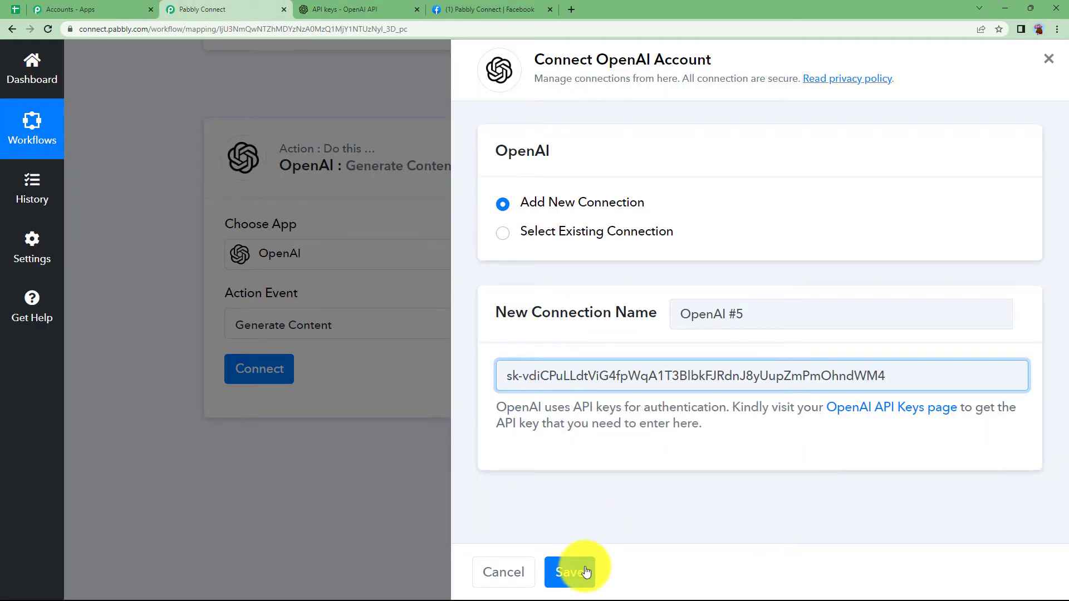
pyautogui.click(569, 572)
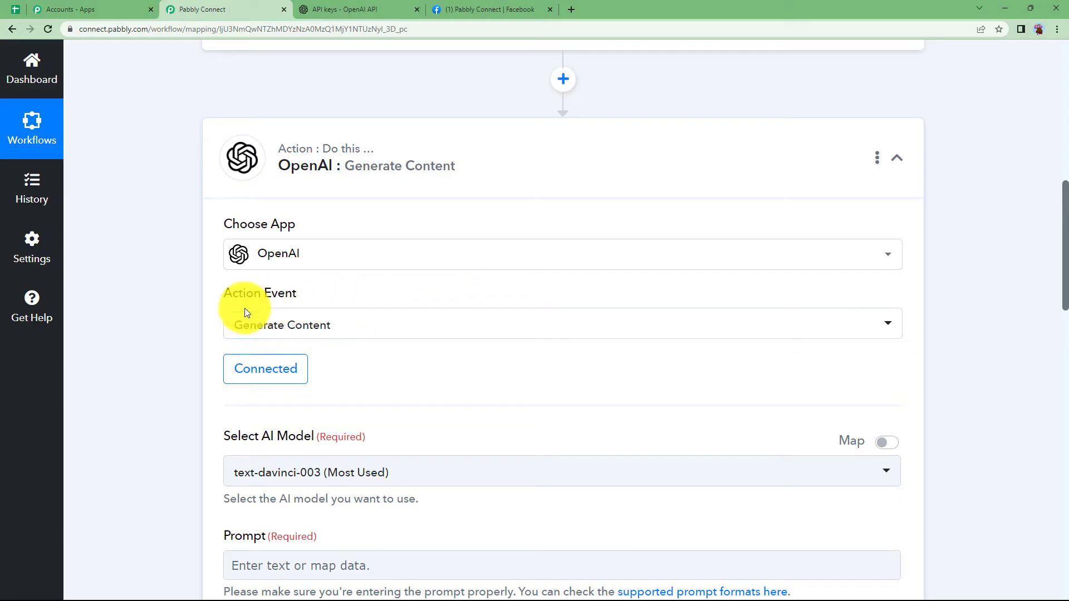
# - Choose text-davinci-003 (Most Used) as the AI model for the OpenAI Generate Content action
pyautogui.scroll(-2, 247, 479)
pyautogui.scroll(8, 277, 457)
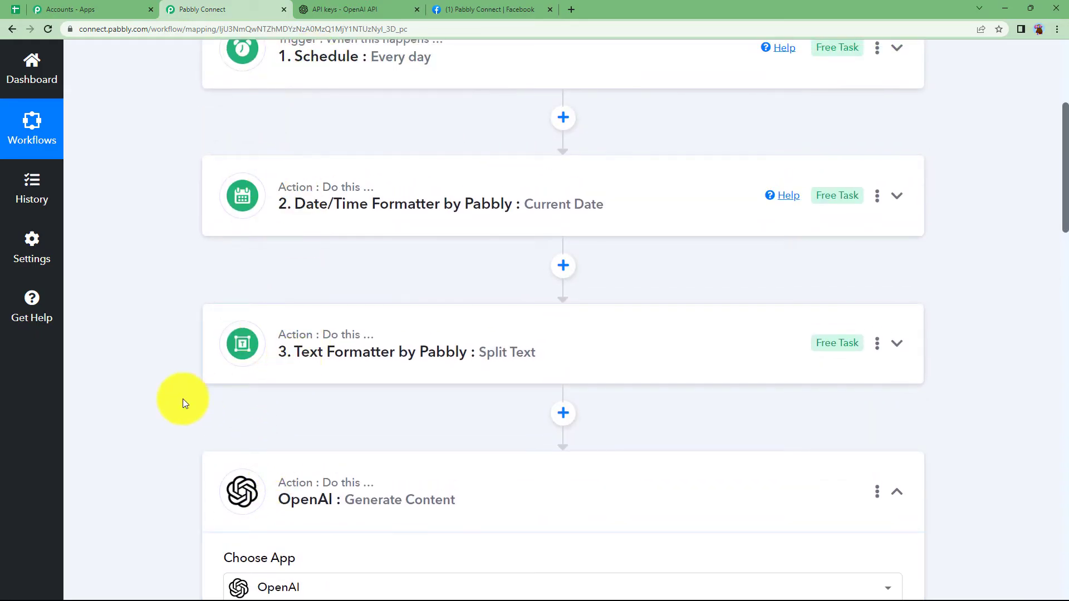
pyautogui.scroll(-6, 183, 399)
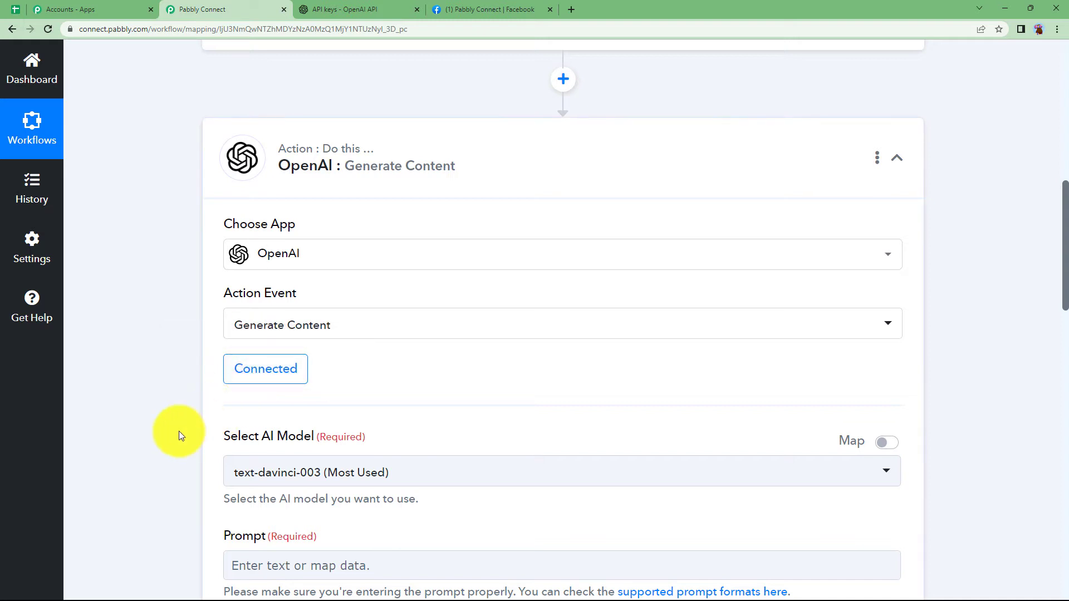
pyautogui.scroll(-2, 179, 431)
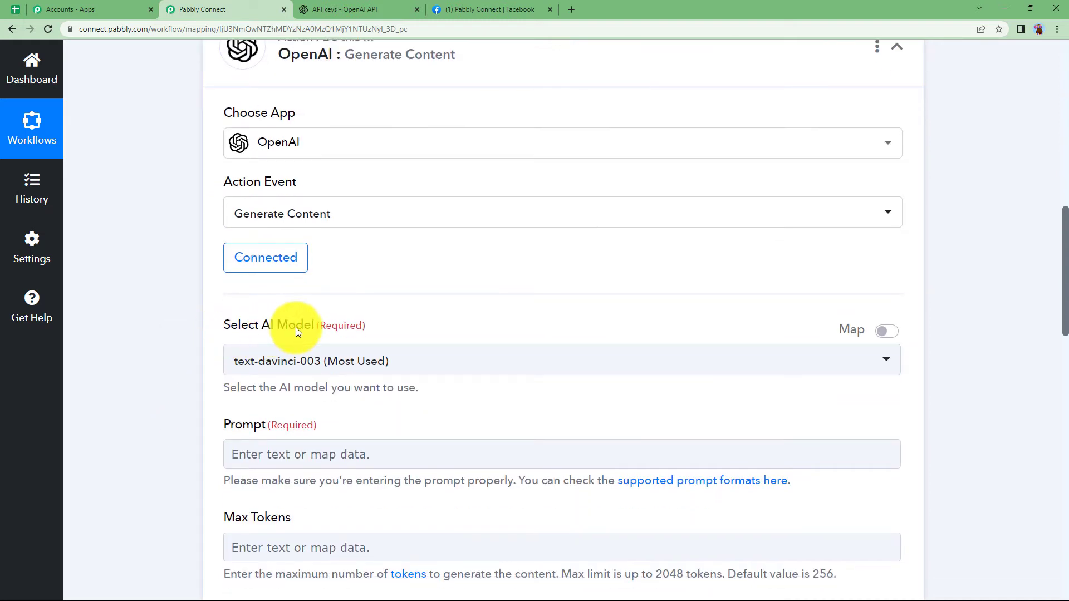
pyautogui.click(329, 361)
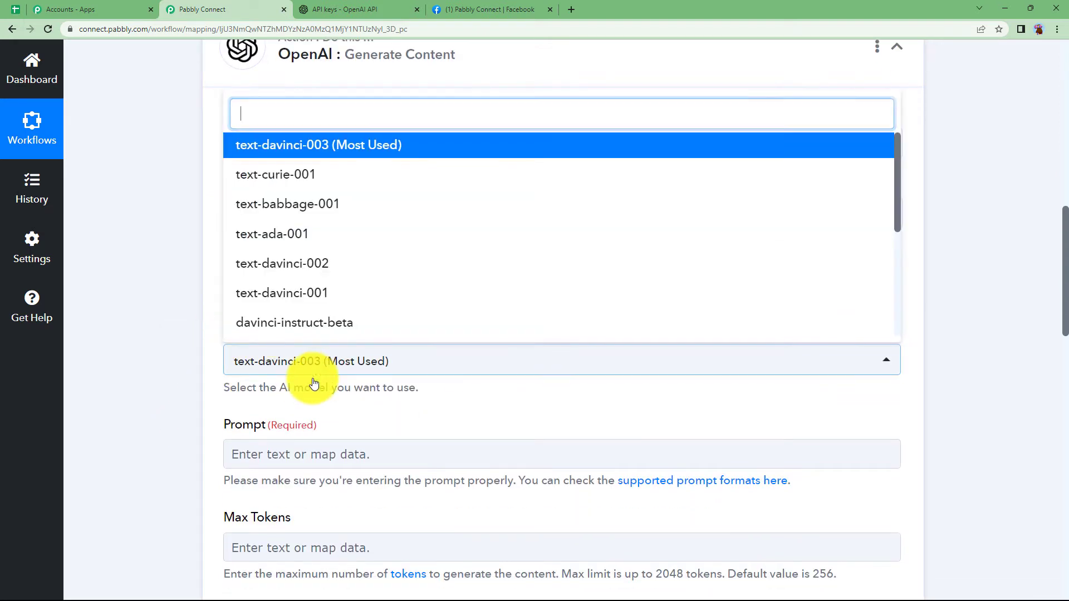
pyautogui.click(337, 146)
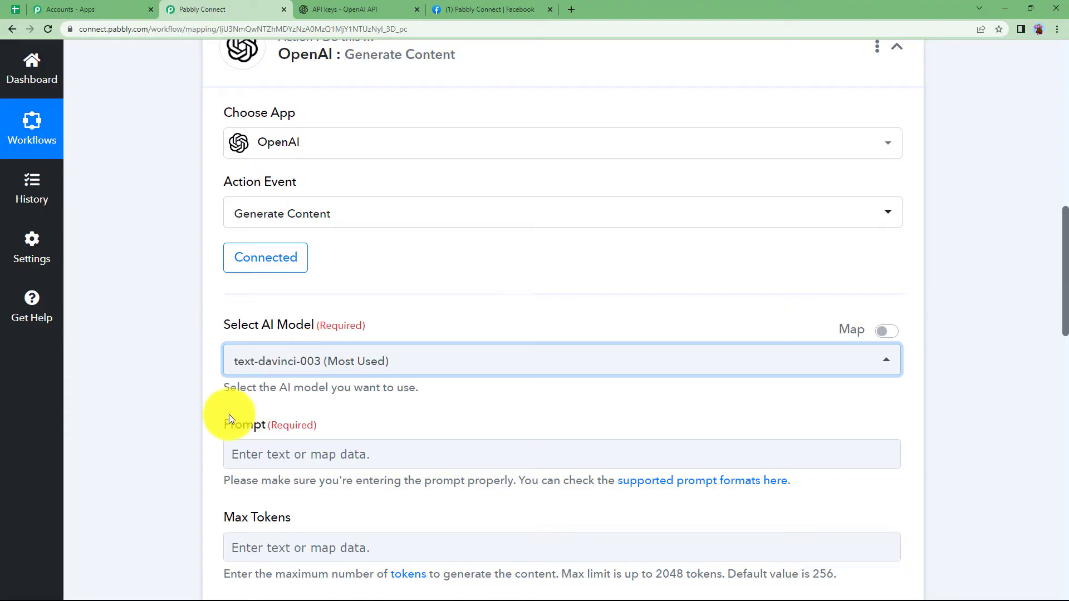
pyautogui.scroll(-3, 196, 426)
pyautogui.click(259, 288)
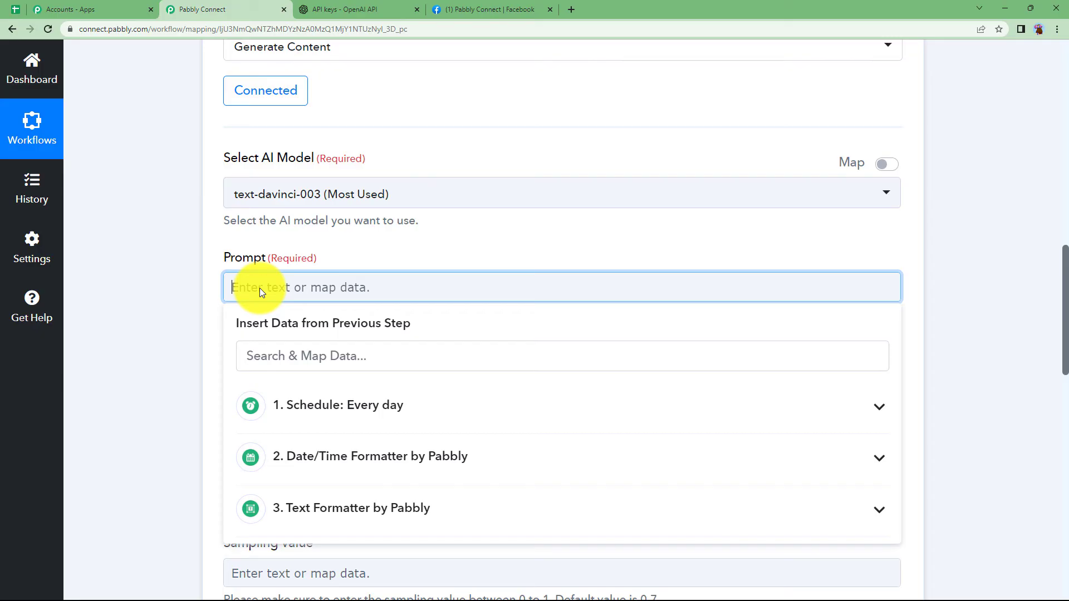
pyautogui.click(208, 323)
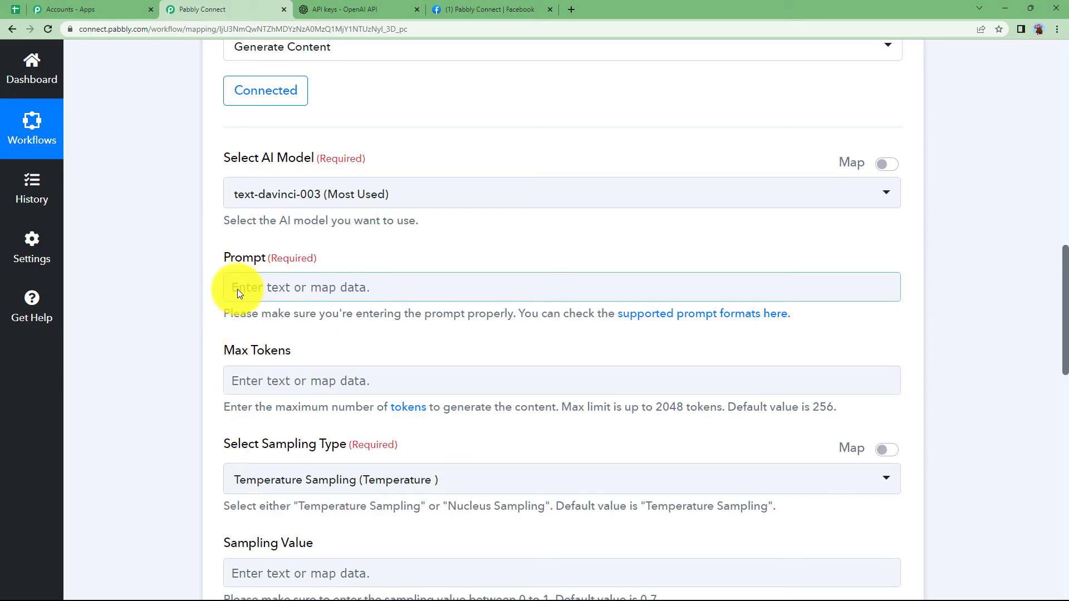
pyautogui.scroll(-3, 192, 397)
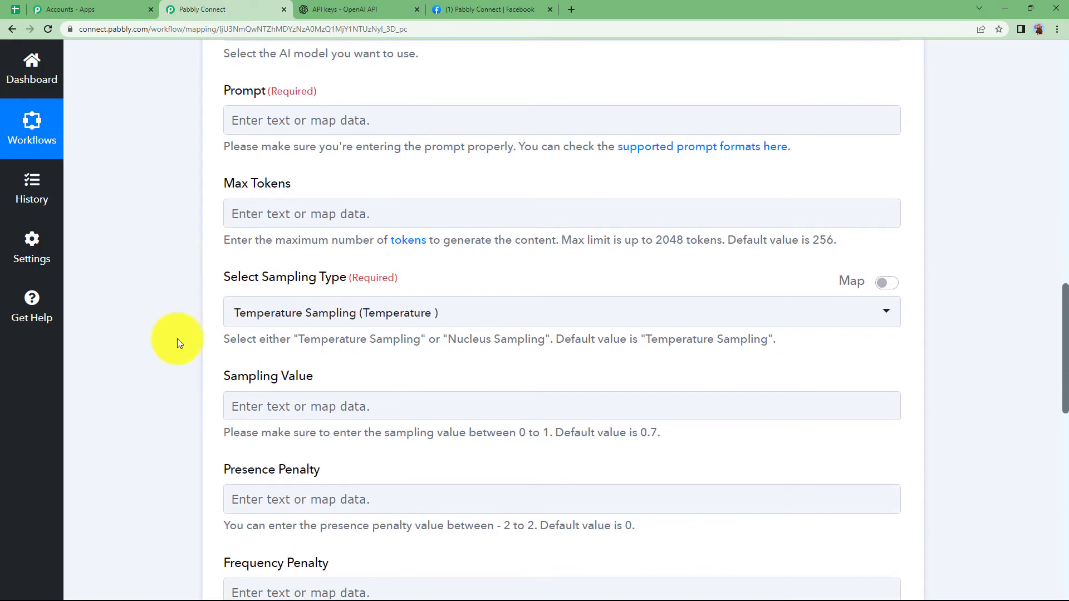
# - Switch to the OpenAI site, dismiss the secret key dialog, and examine the Playground's prompt area and model parameters
pyautogui.click(395, 9)
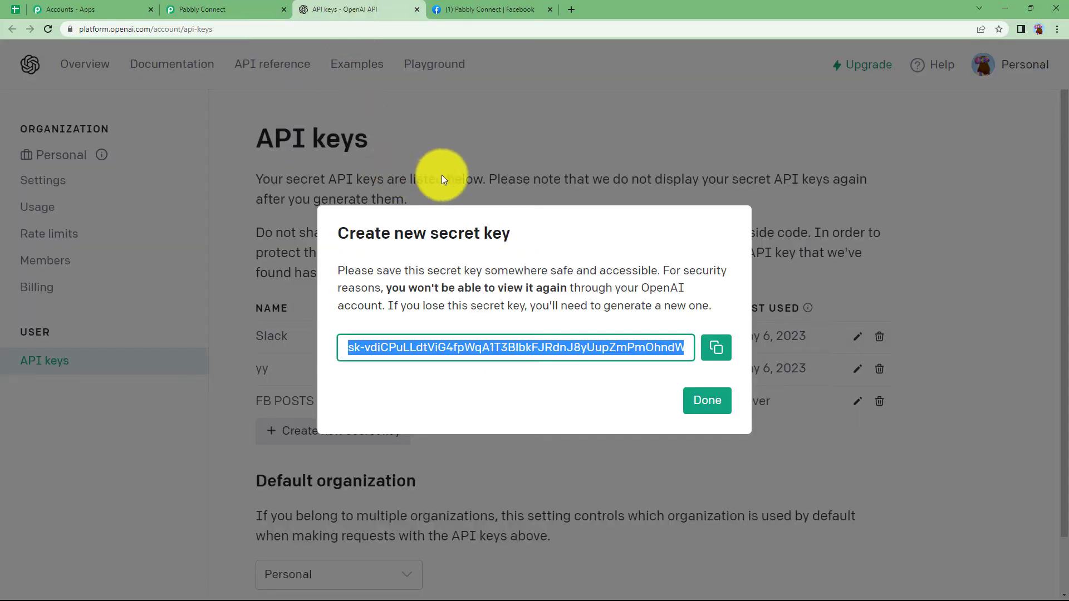
pyautogui.click(706, 398)
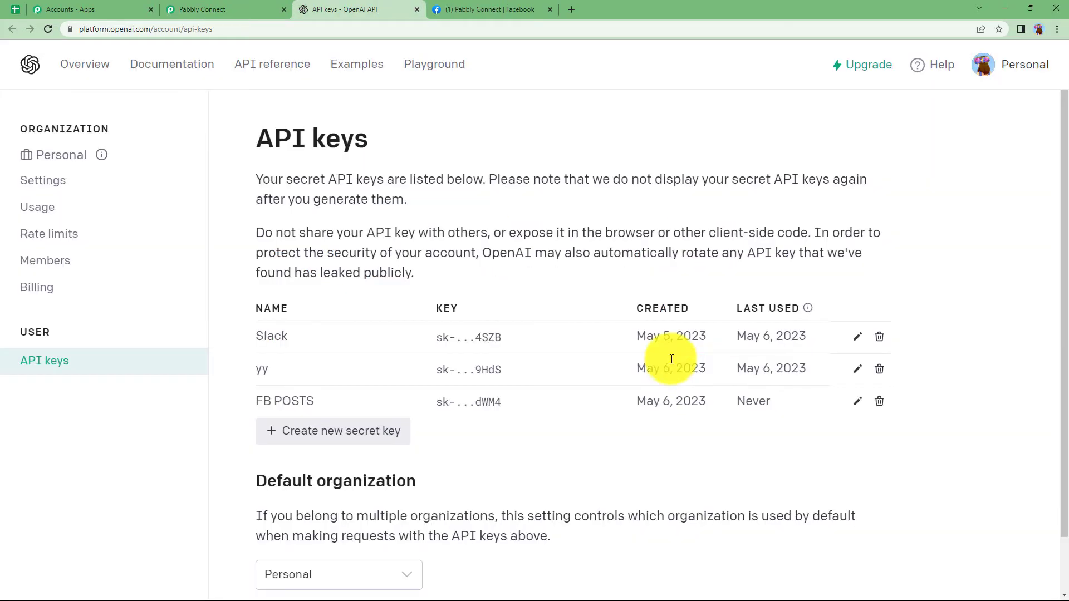
pyautogui.click(444, 65)
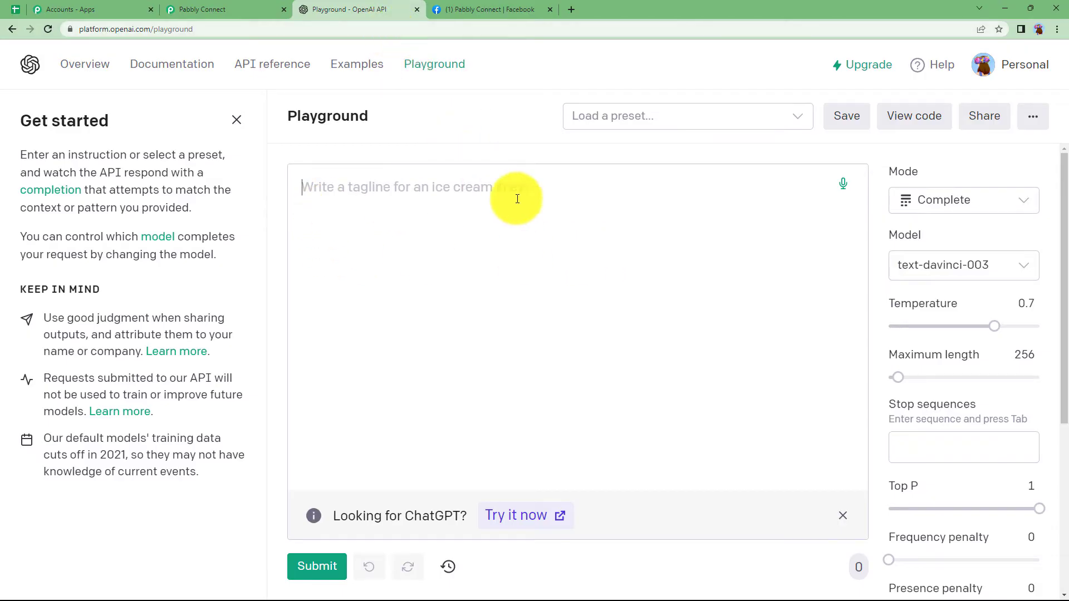
pyautogui.click(523, 286)
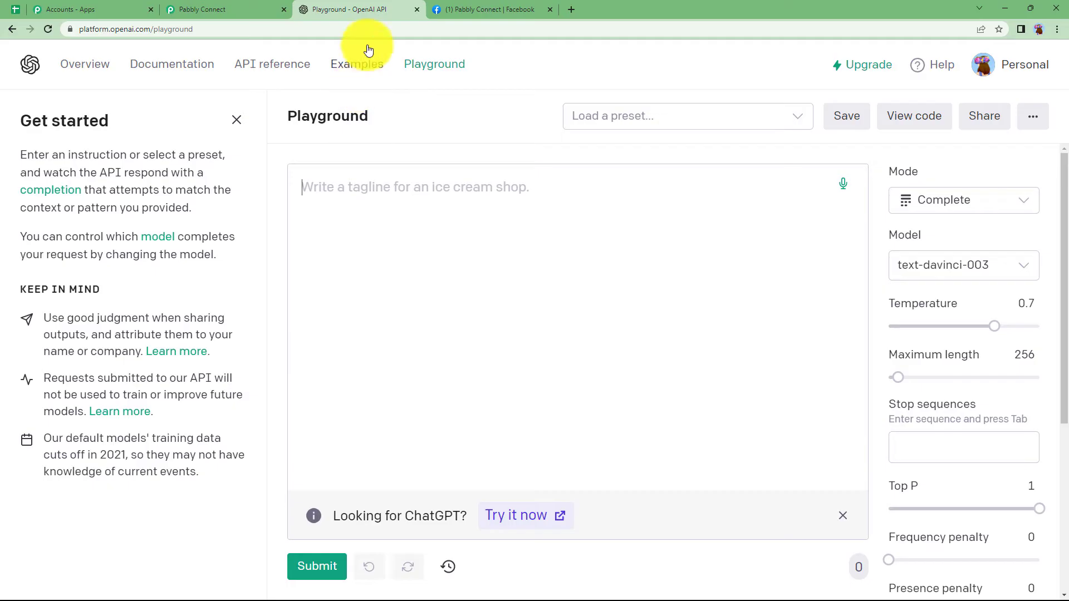
pyautogui.scroll(-3, 965, 303)
pyautogui.scroll(-2, 963, 299)
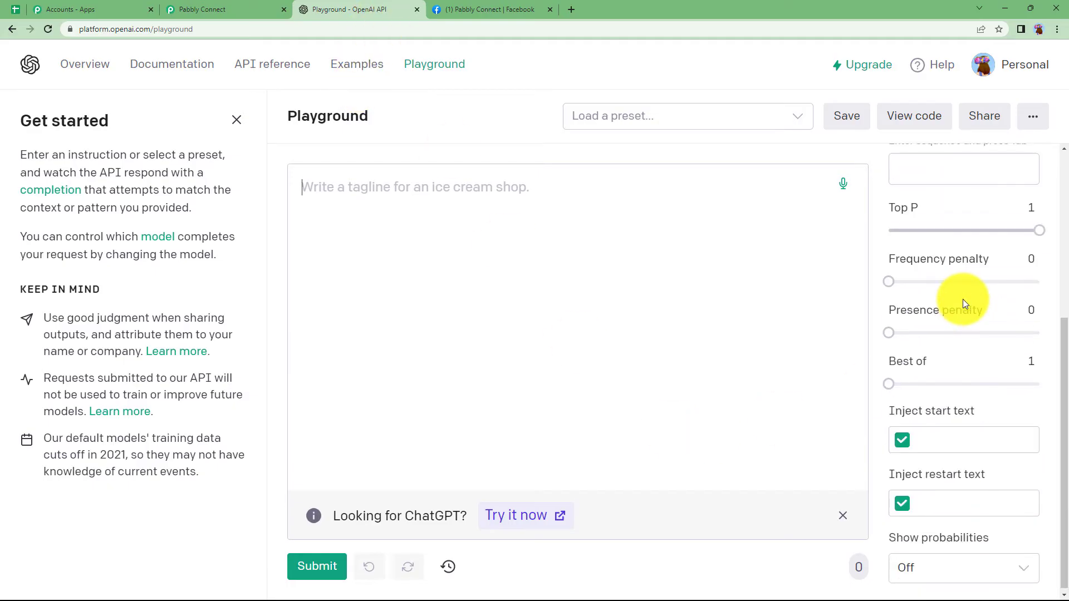
pyautogui.scroll(5, 964, 341)
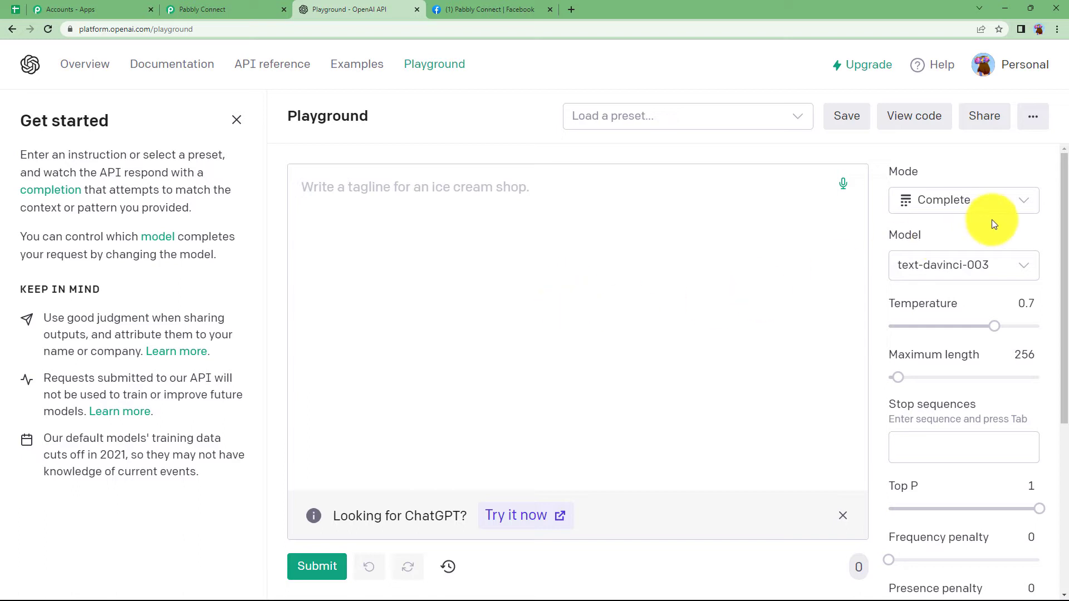
# - Return to the Pabbly Connect workflow and check the limit and default value for Max Tokens in the OpenAI action
pyautogui.click(281, 5)
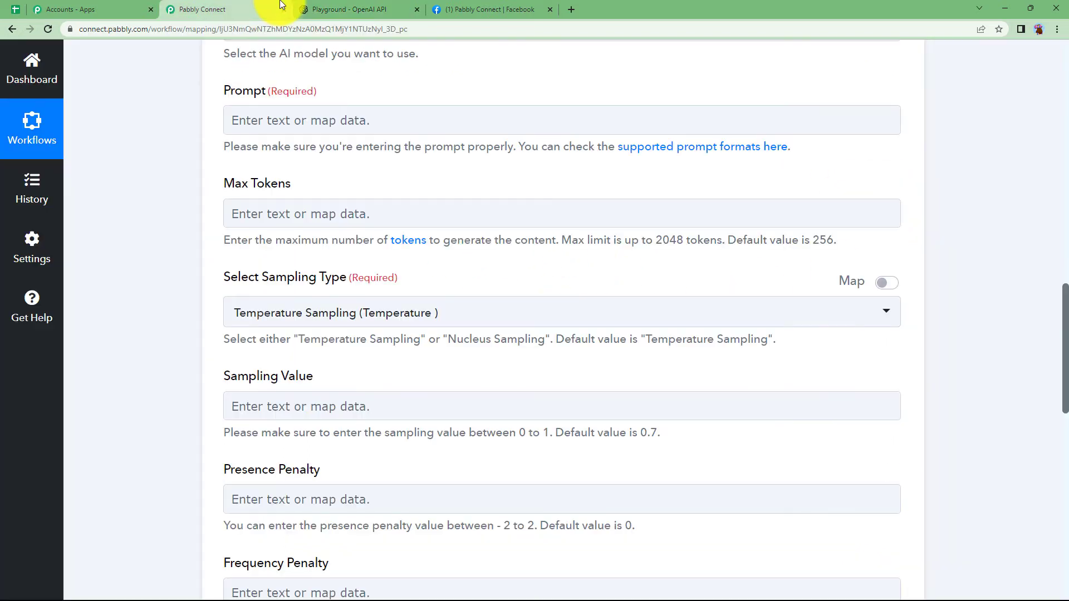
pyautogui.scroll(2, 321, 260)
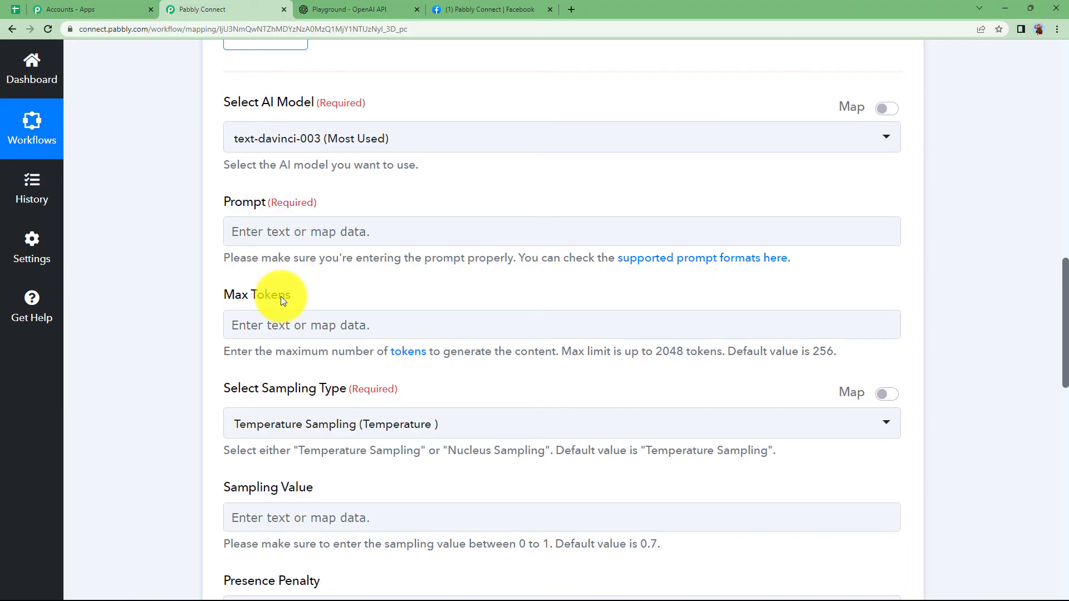
pyautogui.click(293, 320)
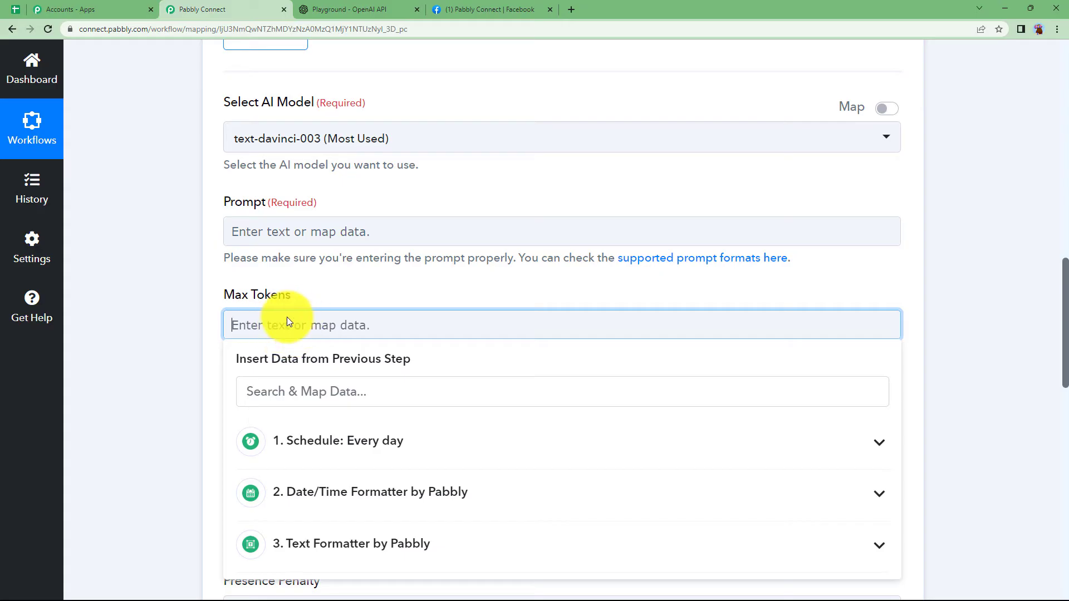
pyautogui.click(330, 300)
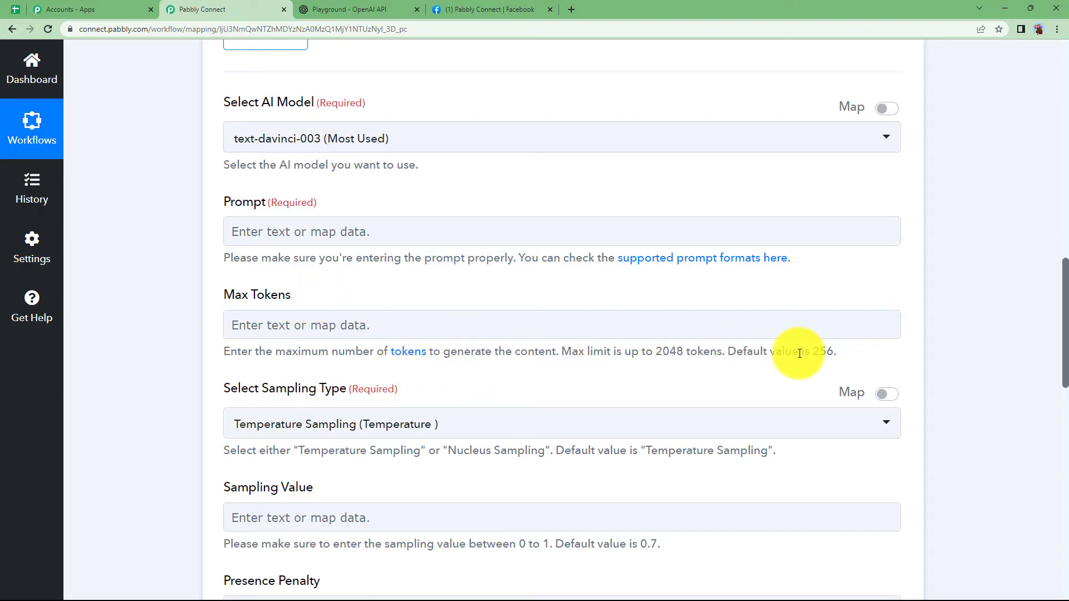
pyautogui.moveTo(838, 350); pyautogui.dragTo(770, 356)
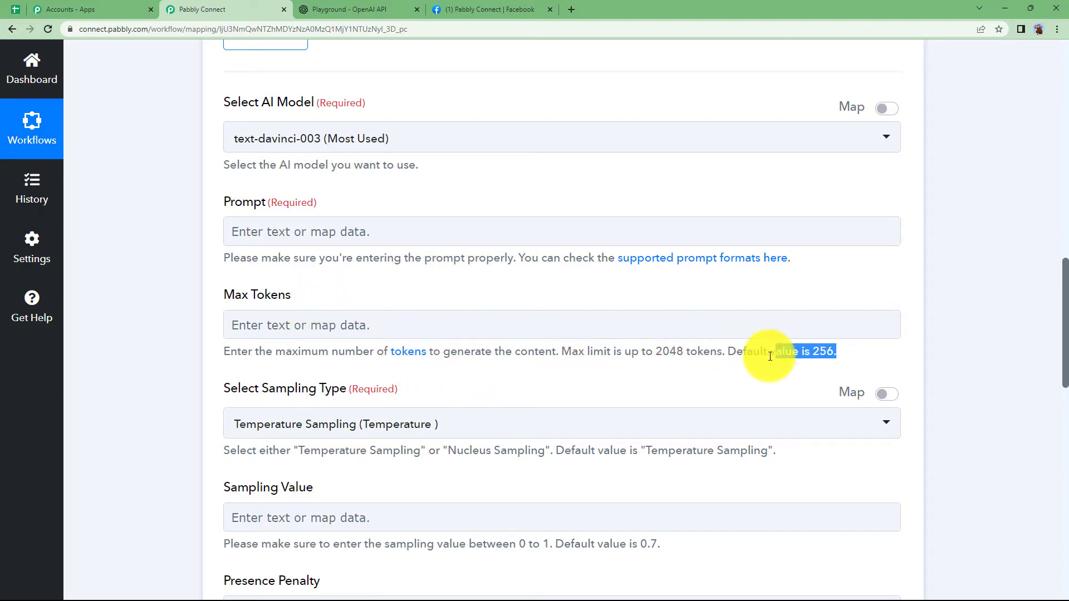
pyautogui.click(713, 376)
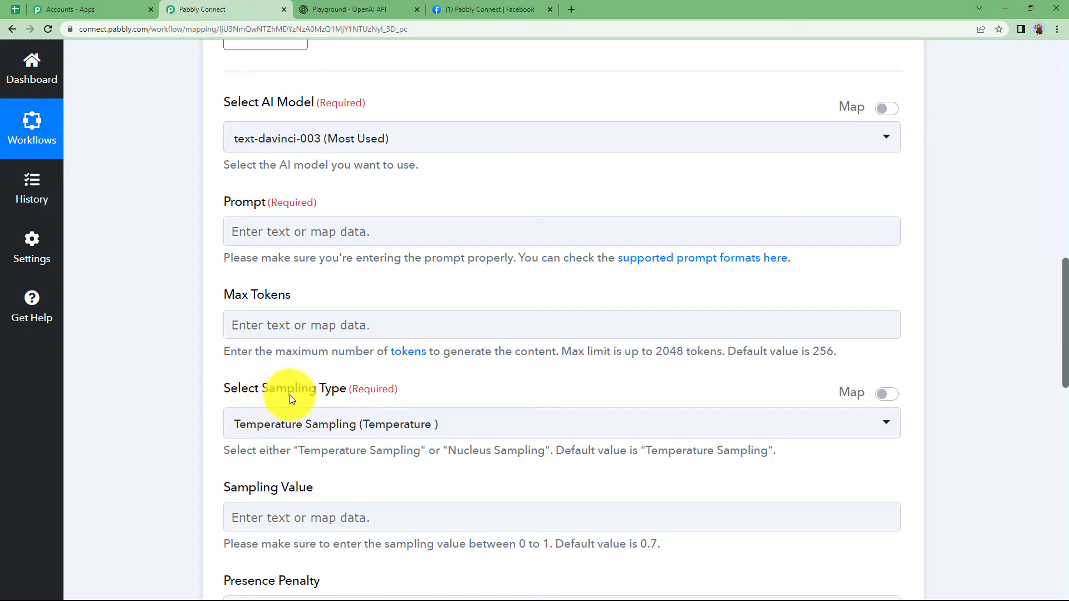
# - Choose Temperature Sampling (Temperature) as the sampling type and review the sampling value, penalty, stop sequence and Best Of fields
pyautogui.click(273, 424)
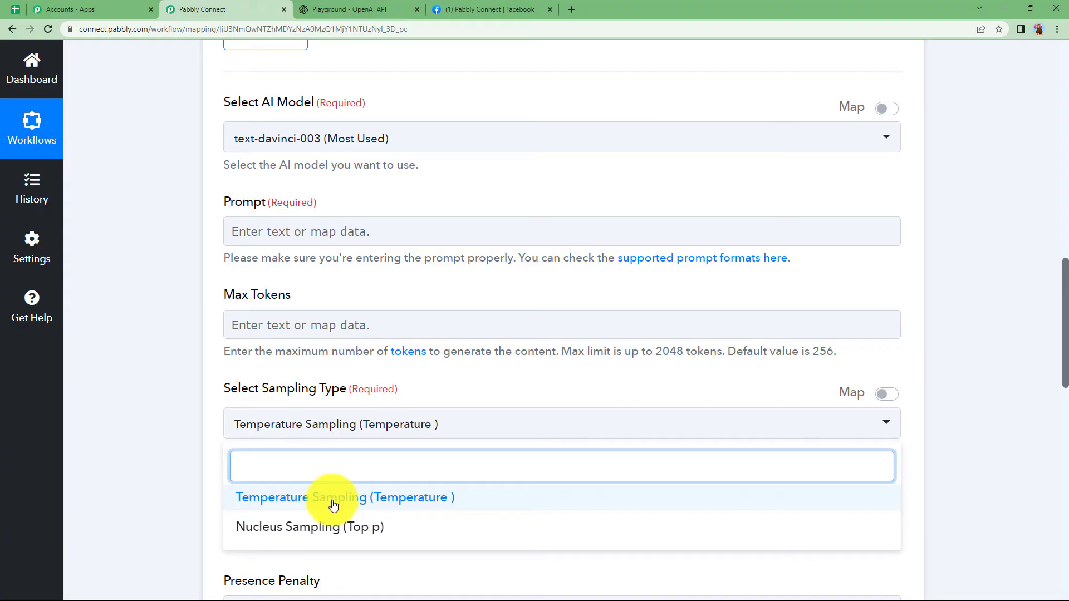
pyautogui.click(292, 499)
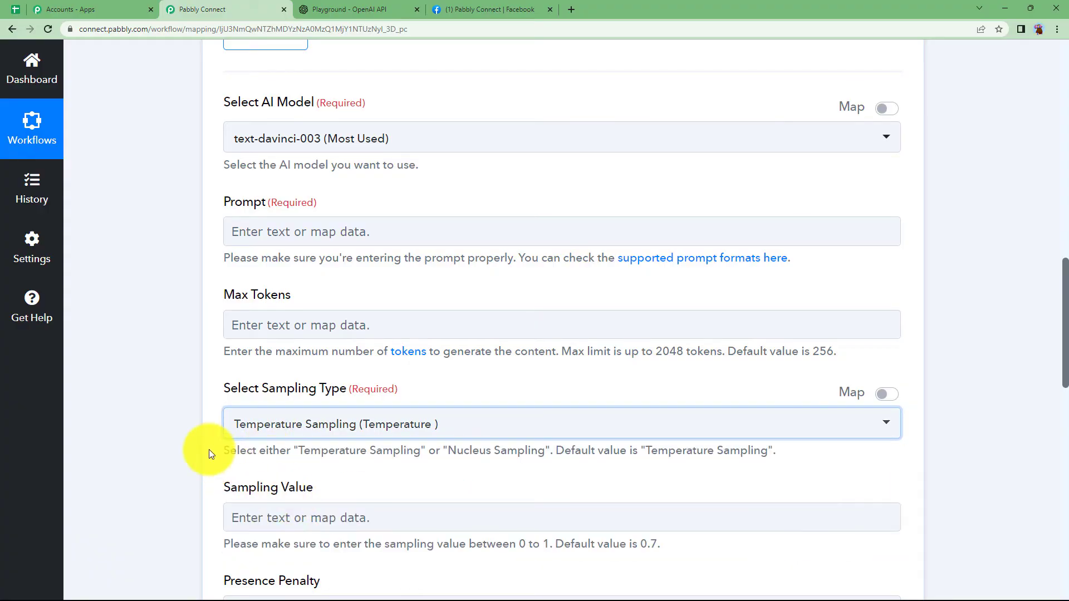
pyautogui.scroll(-3, 209, 450)
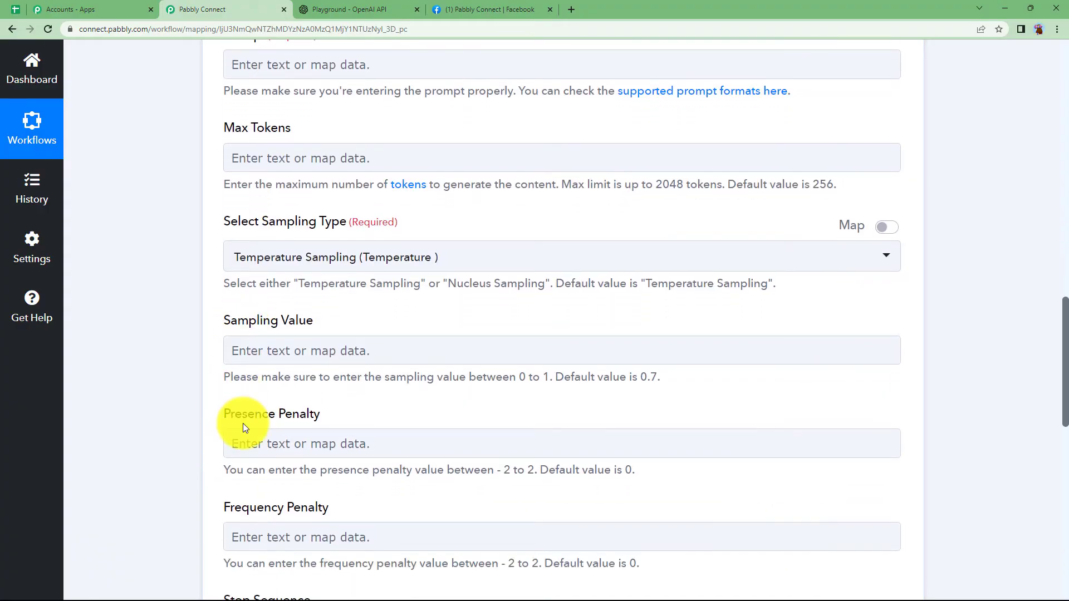
pyautogui.scroll(-4, 195, 506)
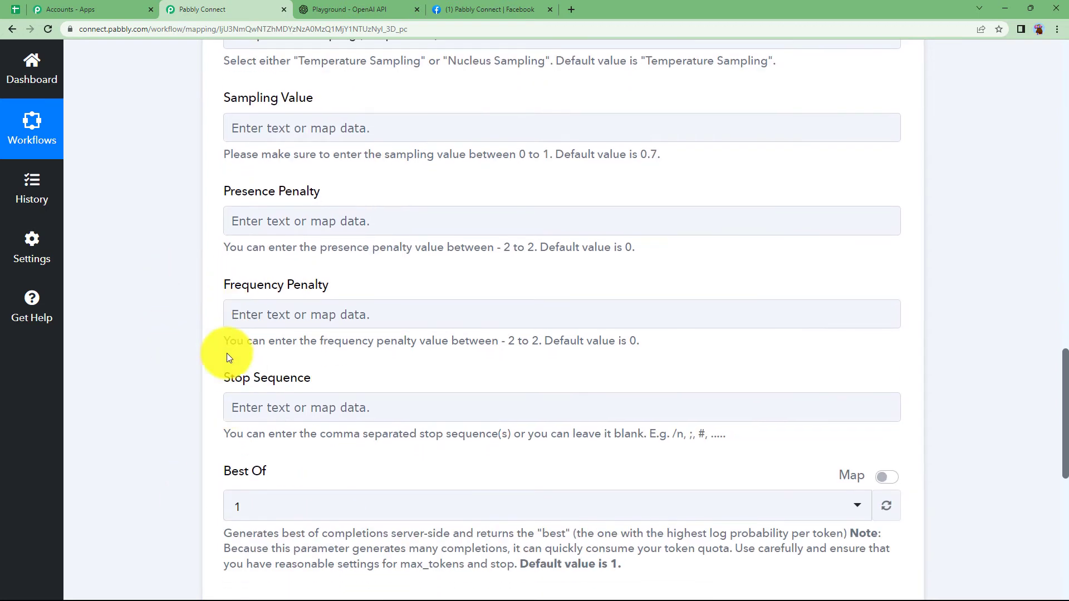
pyautogui.scroll(4, 207, 351)
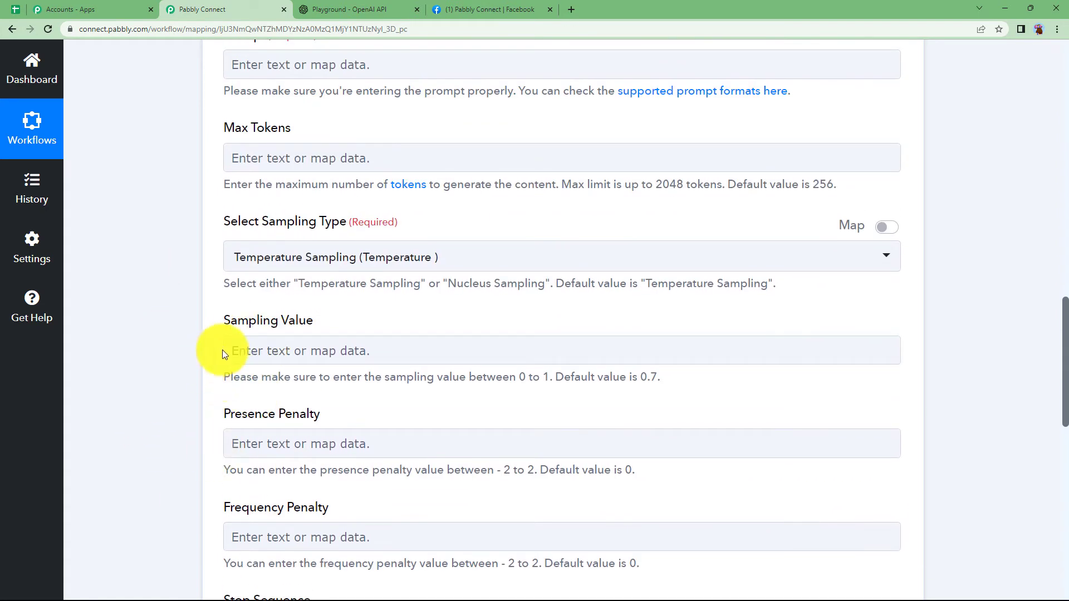
pyautogui.click(280, 355)
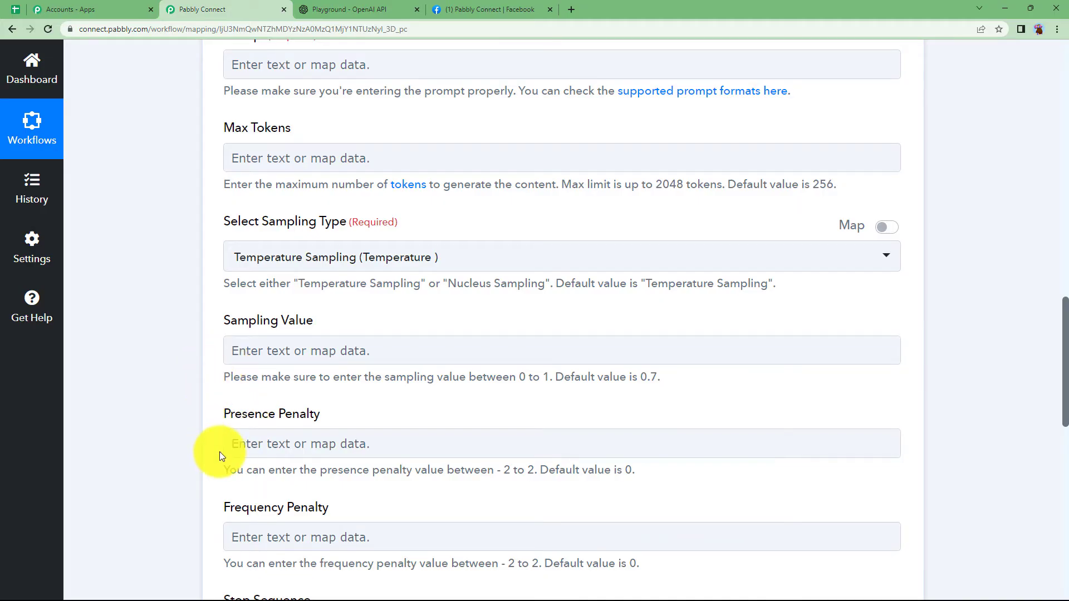
# - Enter "Write a short Facebook post on the significance of this date:" as the prompt of the OpenAI action
pyautogui.scroll(6, 211, 457)
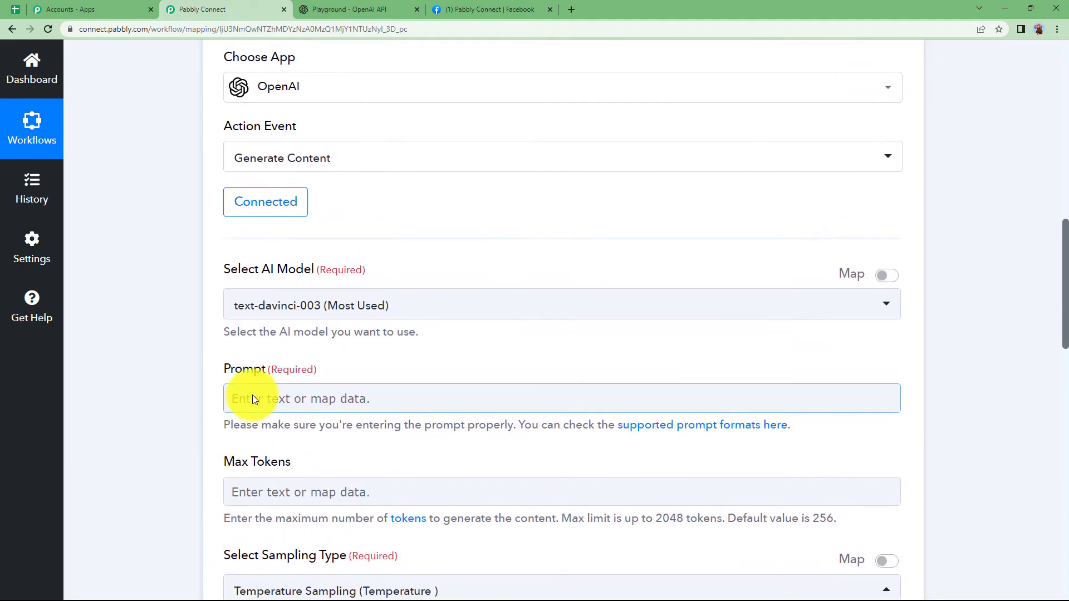
pyautogui.click(253, 399)
pyautogui.write('W')
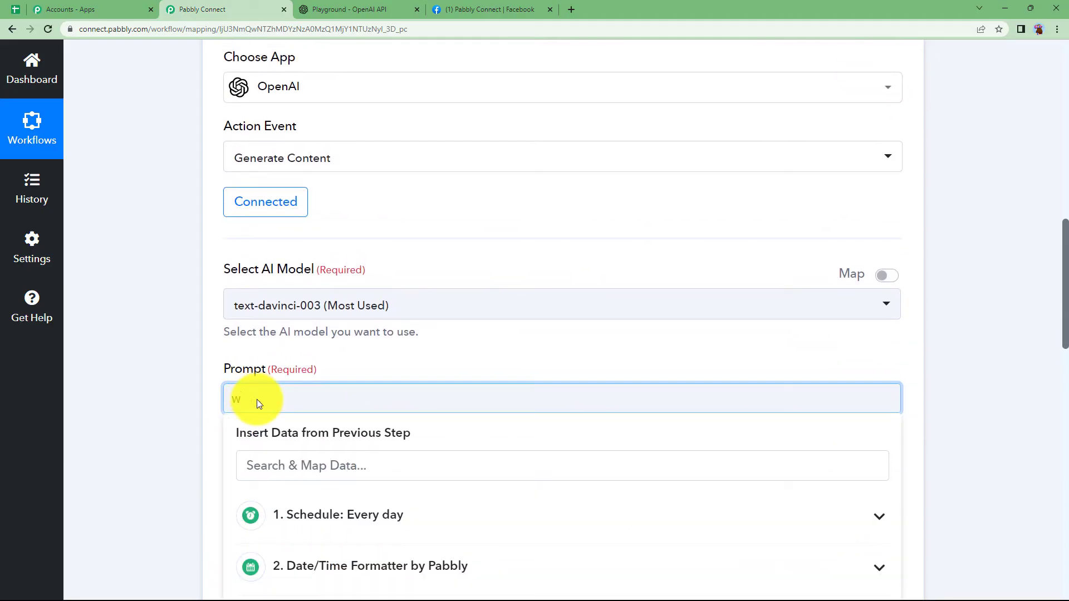
pyautogui.write('Write a short Facebook post on the significance of this date:')
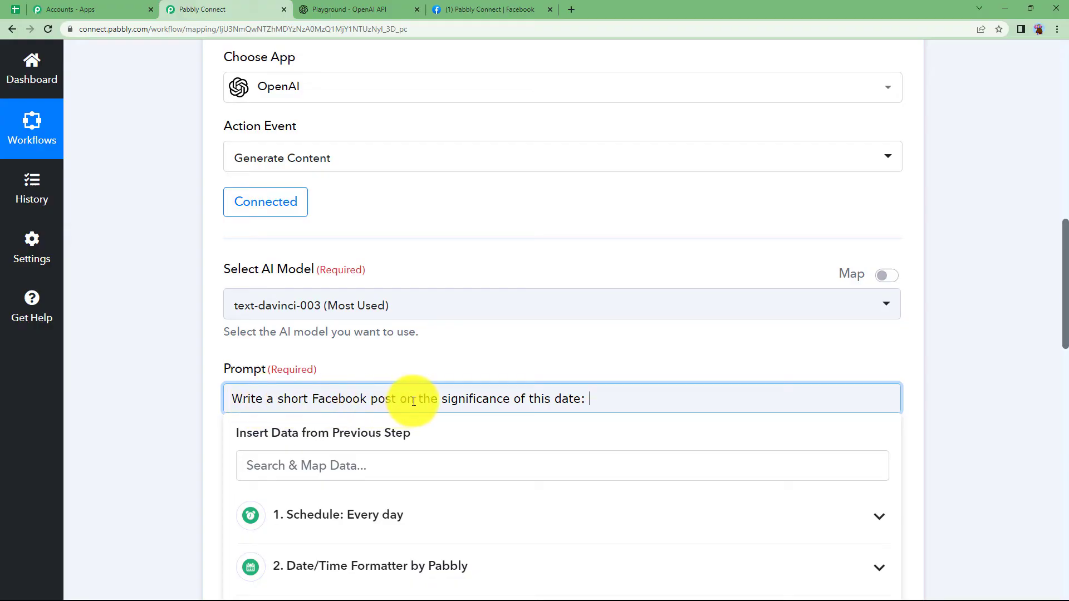
# - Complete the prompt with the Text Formatter's Result 2 and Result 1 mapped with a slash between them, followed by a period
pyautogui.scroll(-3, 188, 431)
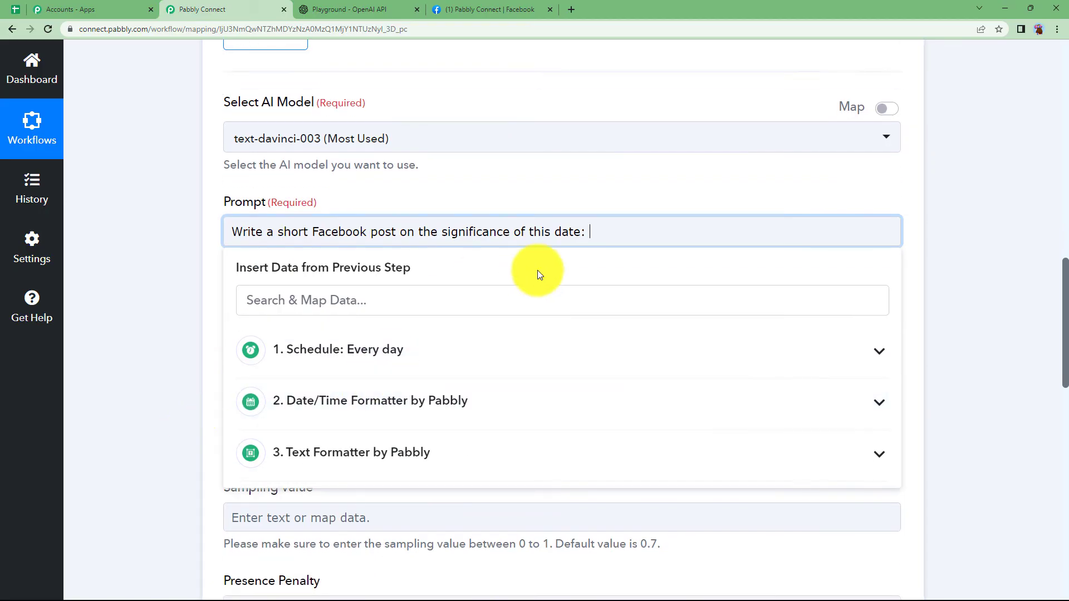
pyautogui.click(313, 461)
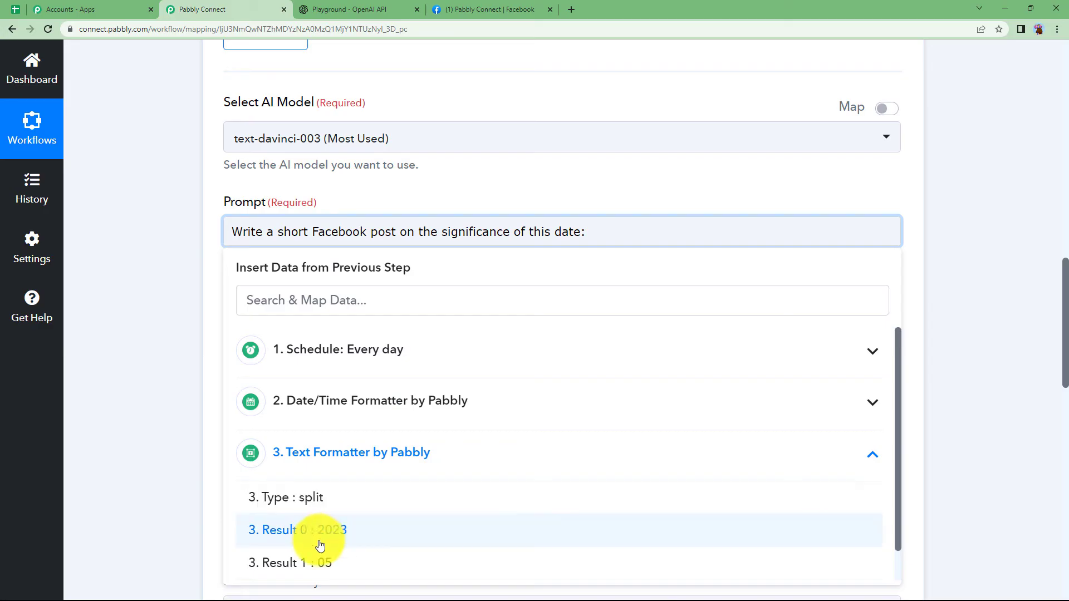
pyautogui.scroll(-1, 295, 551)
pyautogui.click(315, 564)
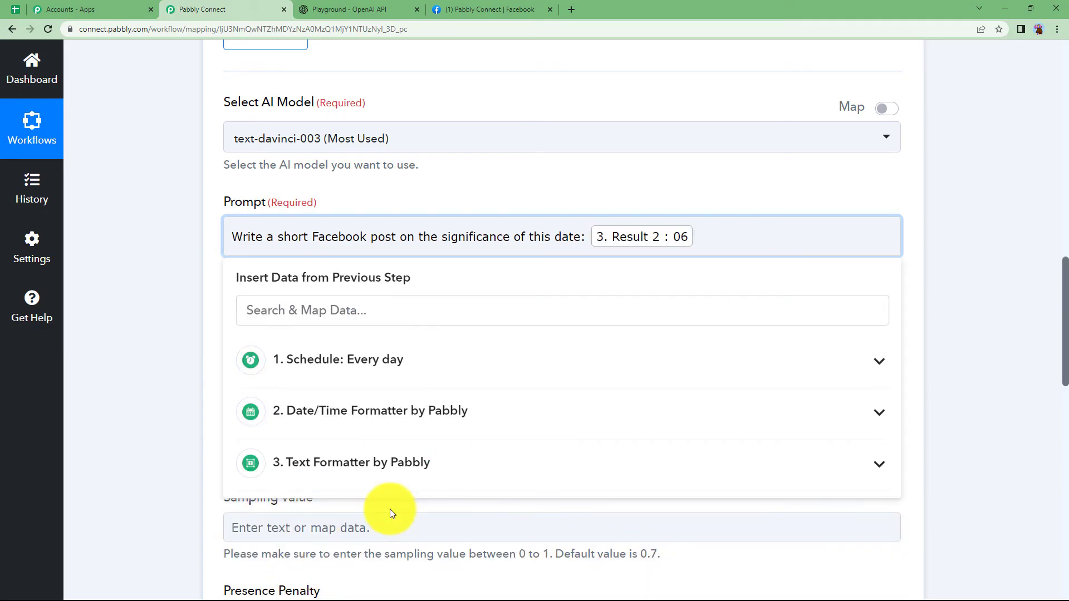
pyautogui.write('/')
pyautogui.click(377, 464)
pyautogui.click(351, 573)
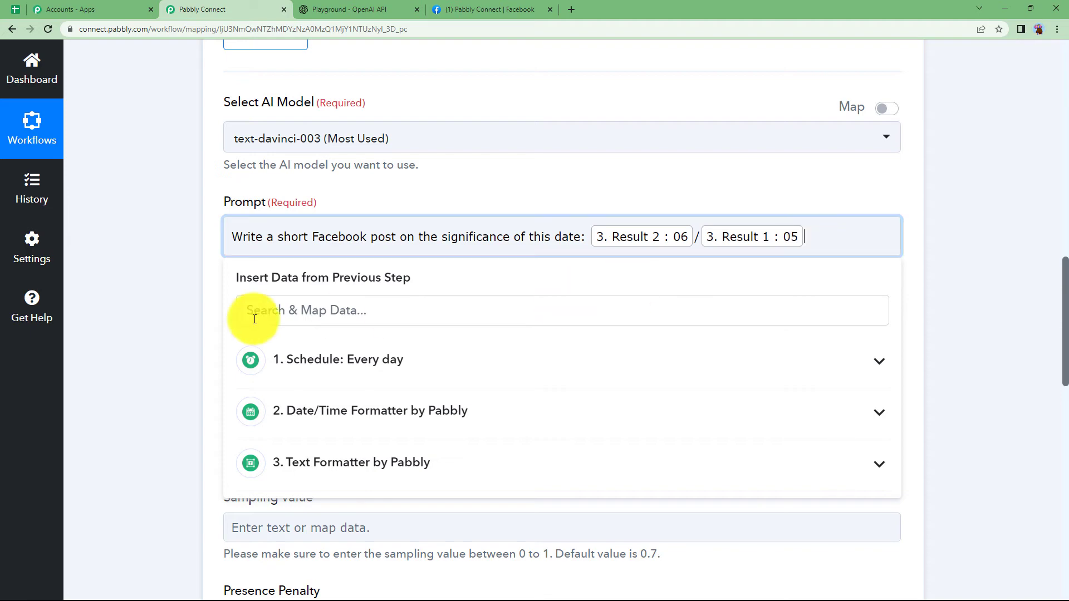
pyautogui.write('.')
pyautogui.click(199, 276)
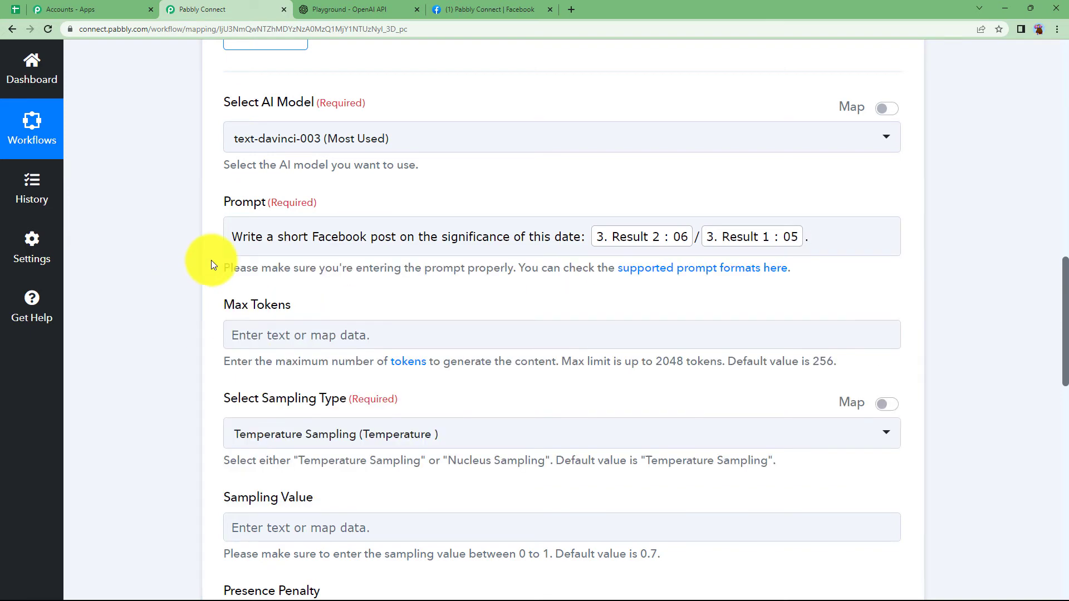
# - Save the OpenAI action with a test request, and enlarge the Choices 0 Text response to read the whole generated post
pyautogui.scroll(-10, 143, 432)
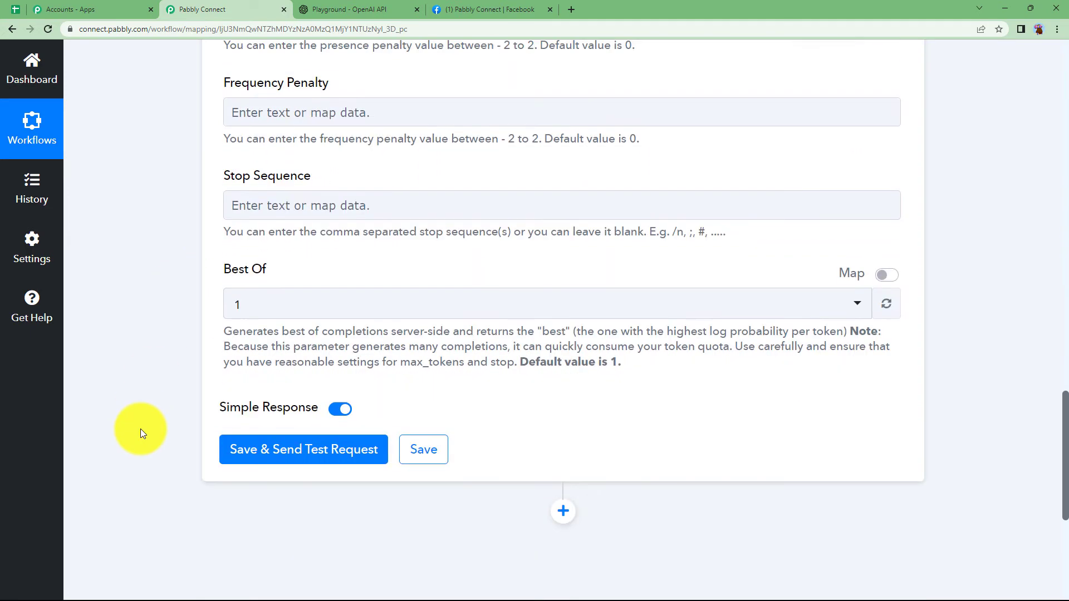
pyautogui.click(305, 438)
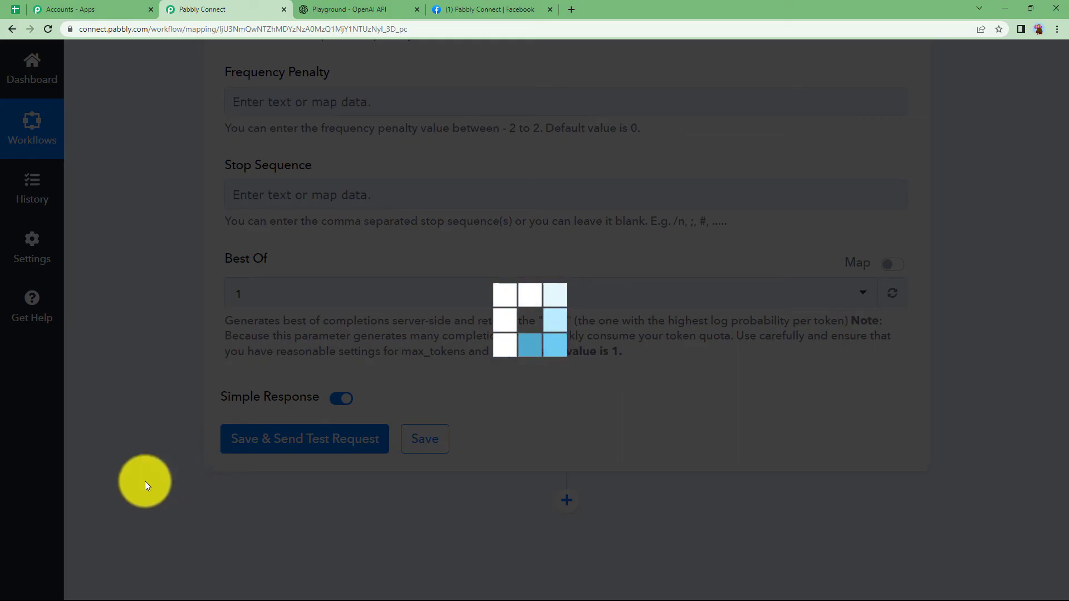
pyautogui.scroll(-2, 424, 470)
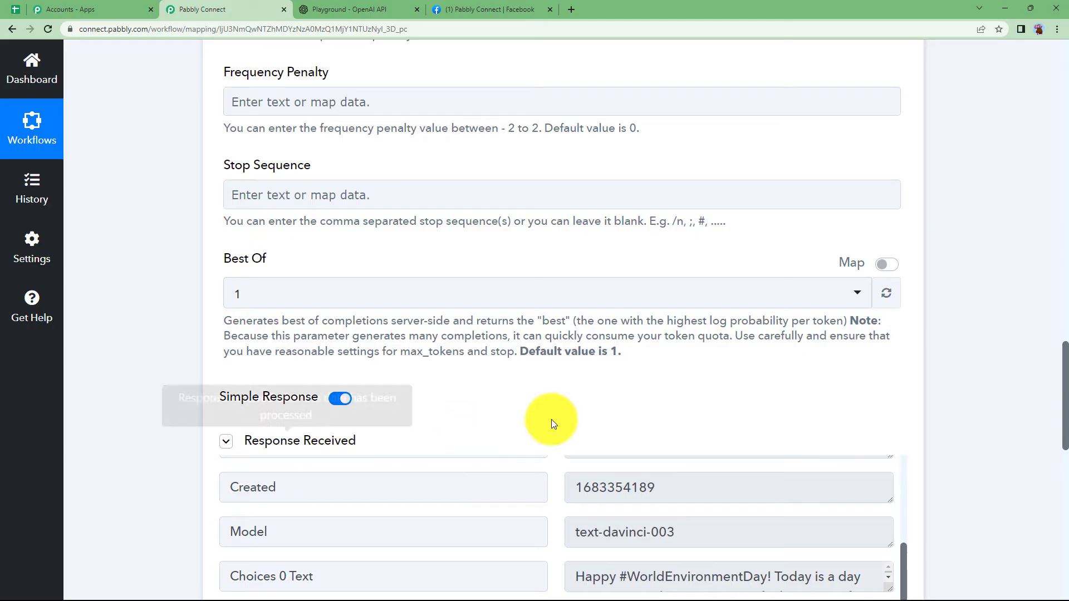
pyautogui.scroll(-5, 115, 426)
pyautogui.scroll(2, 514, 363)
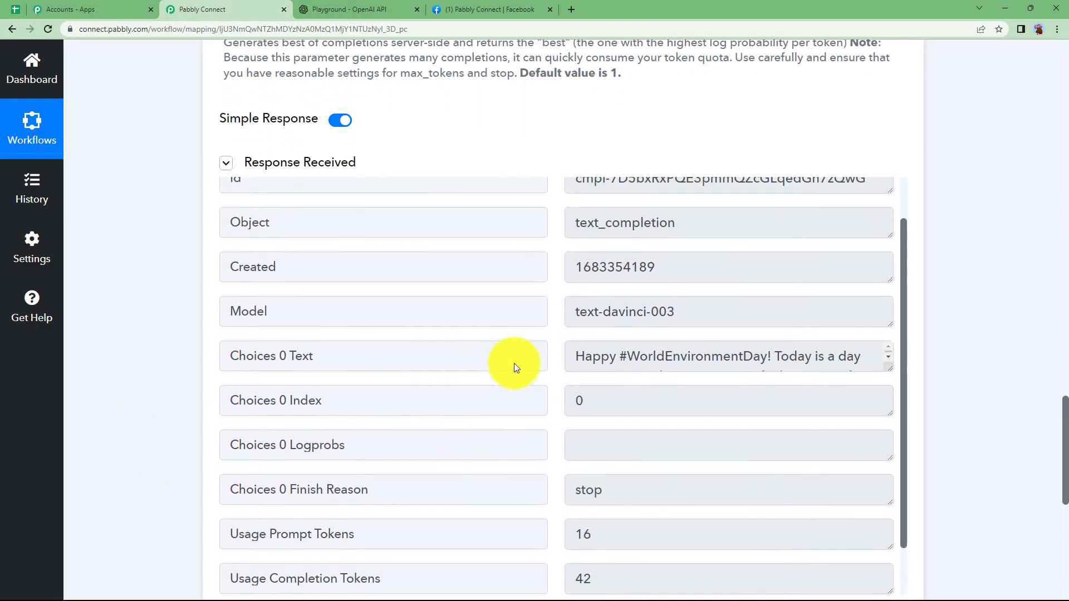
pyautogui.scroll(-2, 522, 364)
pyautogui.moveTo(890, 312); pyautogui.dragTo(902, 406)
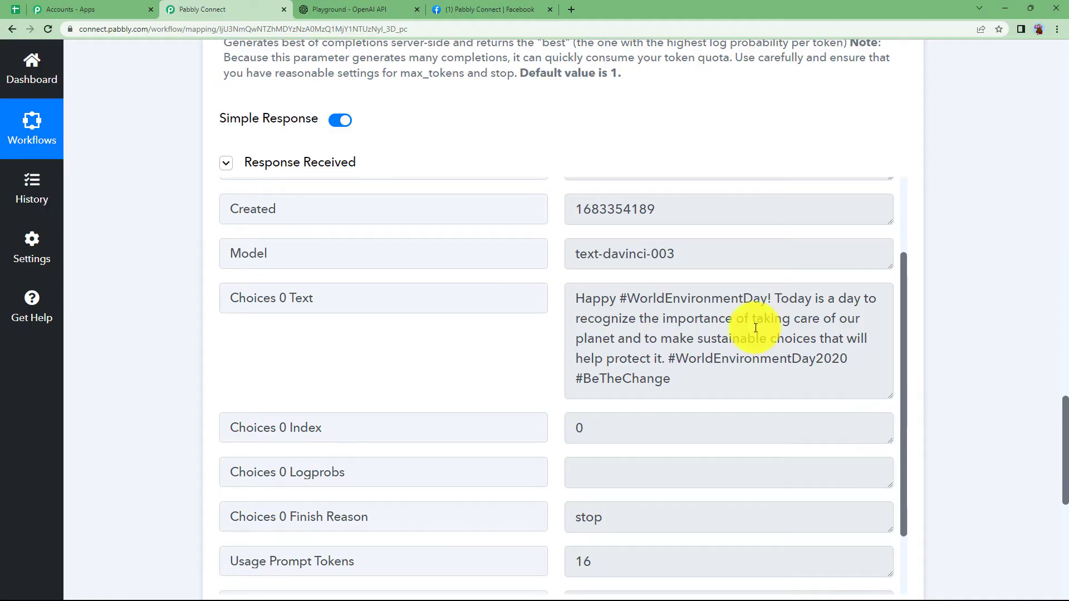
pyautogui.scroll(-3, 369, 341)
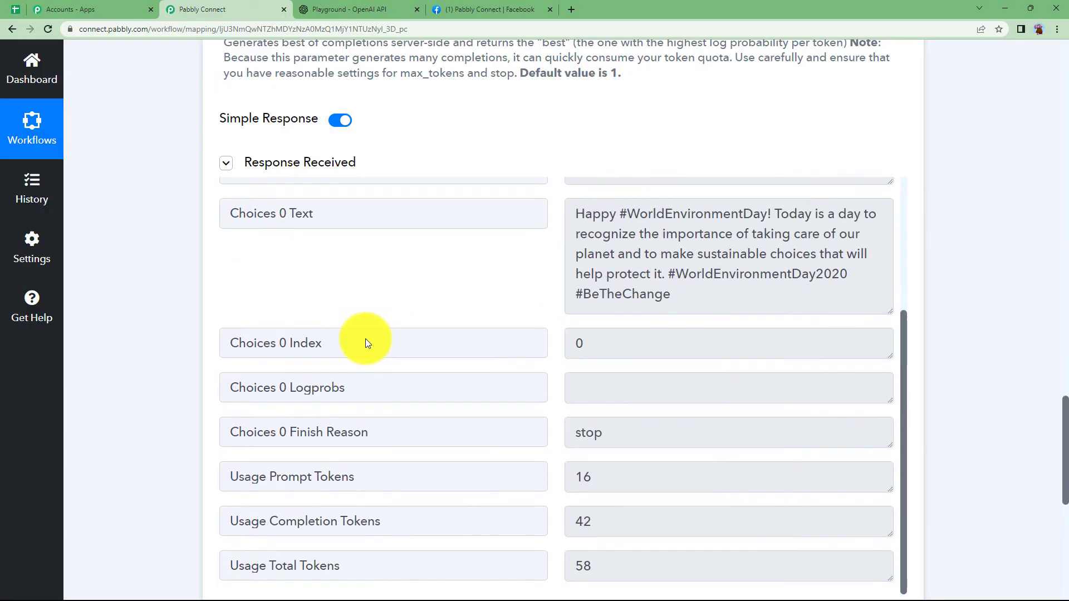
pyautogui.scroll(5, 442, 353)
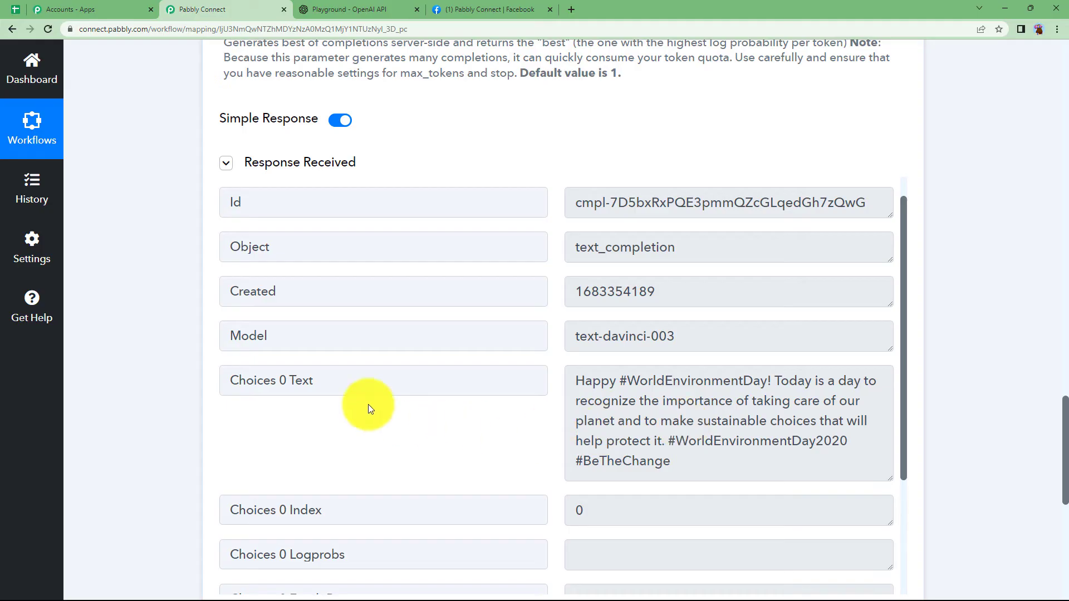
# - Collapse the OpenAI step and add a Facebook Pages action after it with the Create Page Post event
pyautogui.scroll(15, 197, 362)
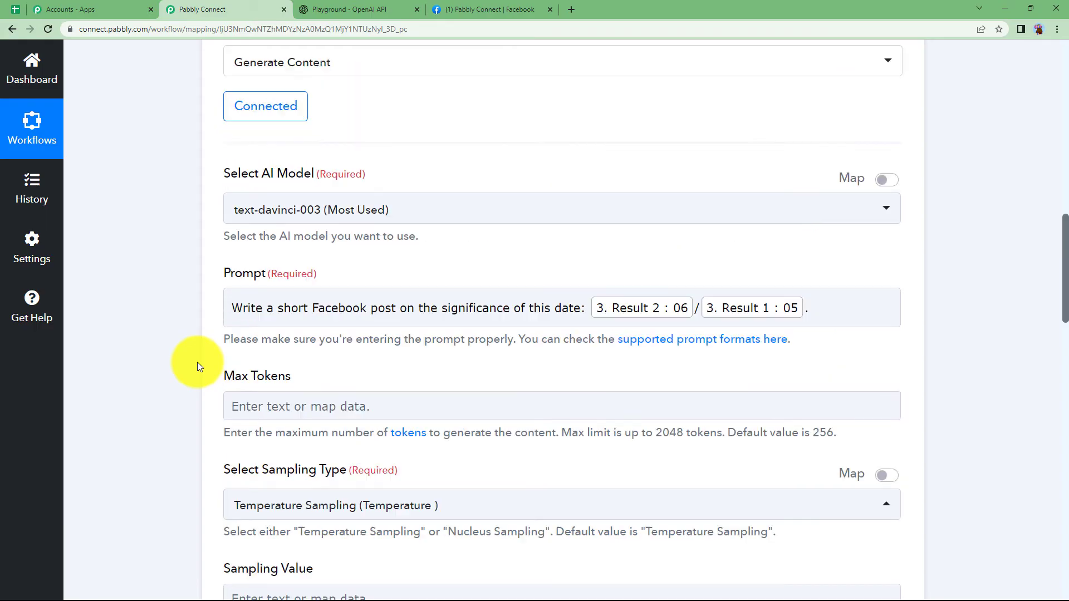
pyautogui.scroll(10, 197, 361)
pyautogui.click(461, 262)
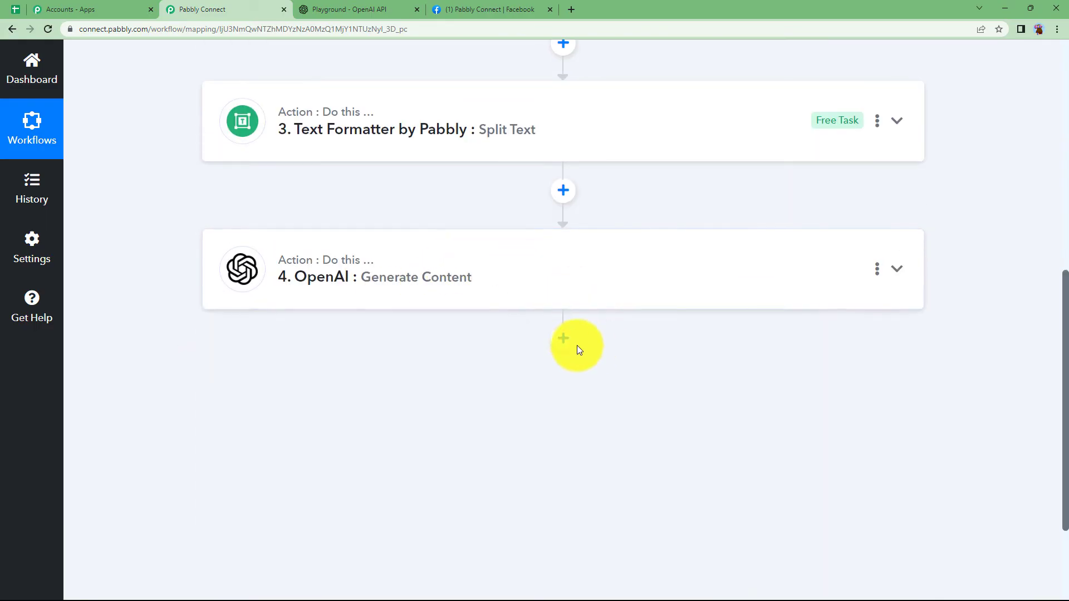
pyautogui.click(563, 339)
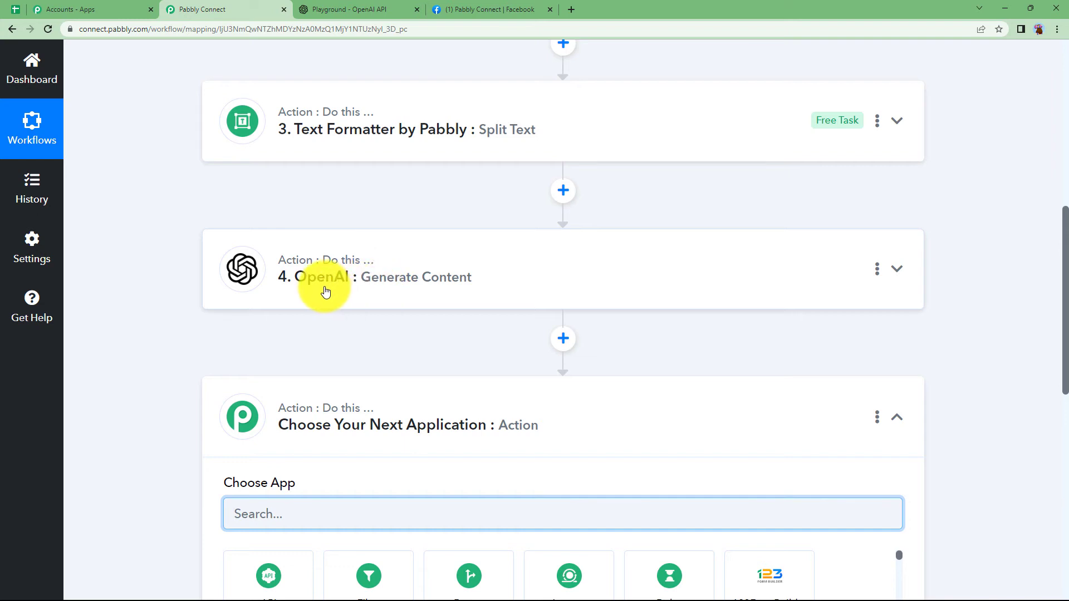
pyautogui.scroll(-3, 274, 402)
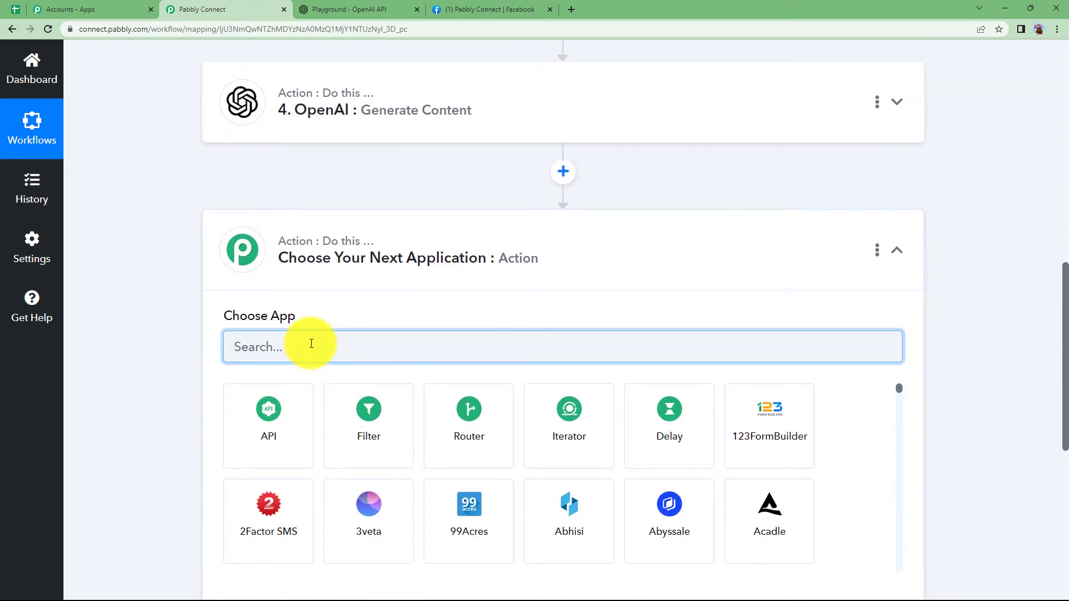
pyautogui.write('faceboo')
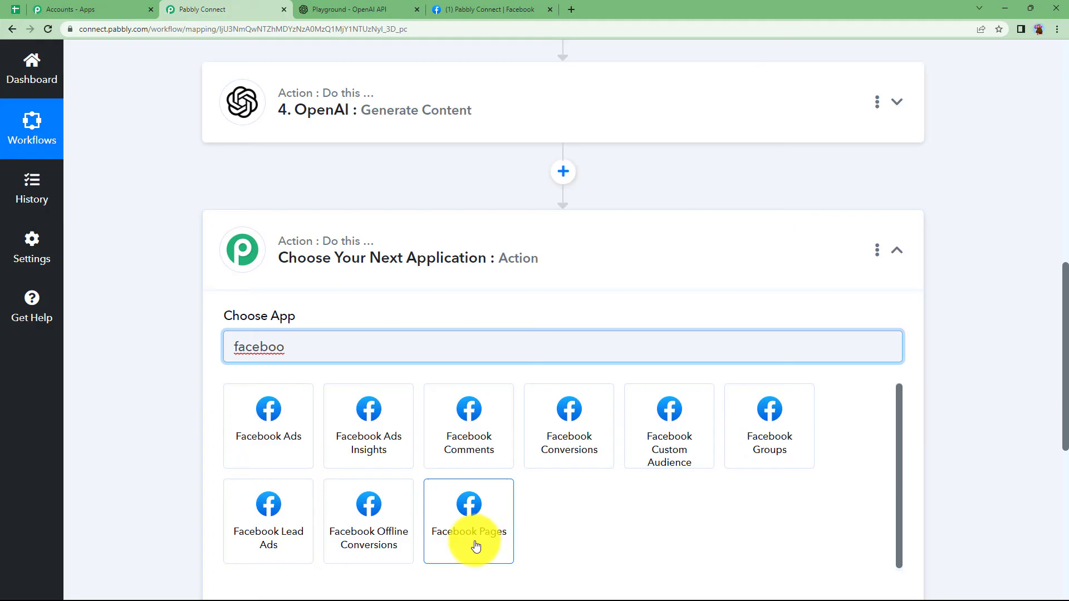
pyautogui.click(467, 511)
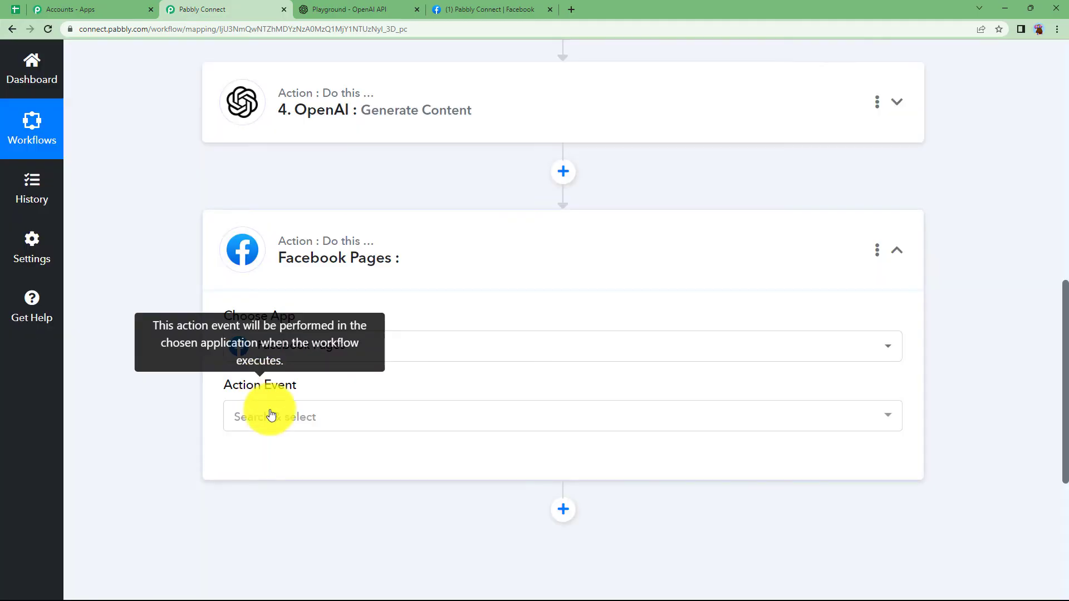
pyautogui.click(269, 413)
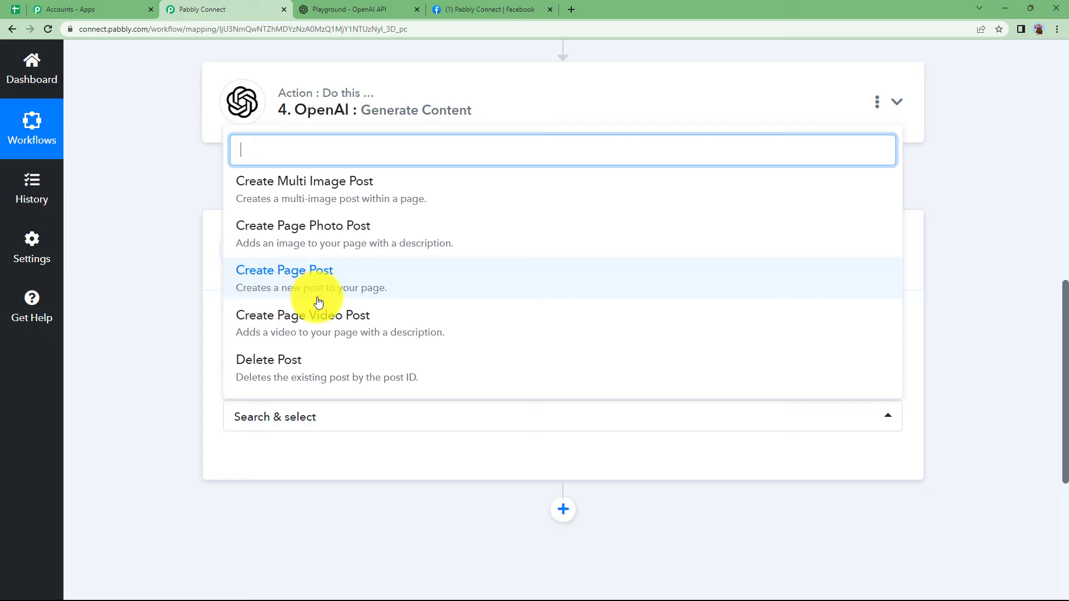
pyautogui.click(384, 286)
# - Connect Facebook Pages through a new connection, authorizing it with the previously linked Facebook account and settings
pyautogui.click(274, 462)
pyautogui.click(503, 204)
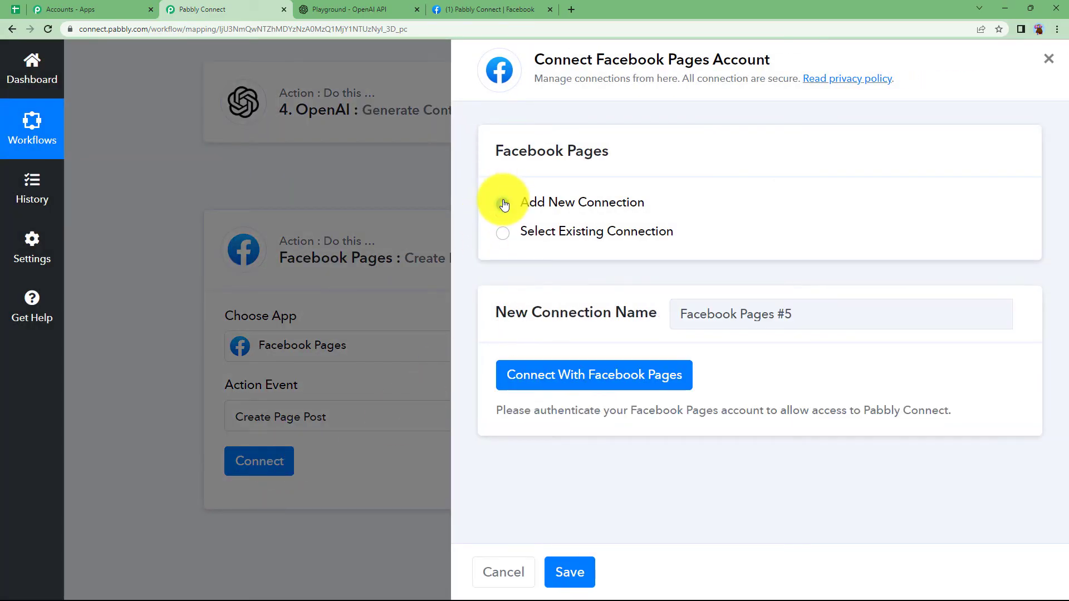
pyautogui.click(507, 5)
pyautogui.click(222, 5)
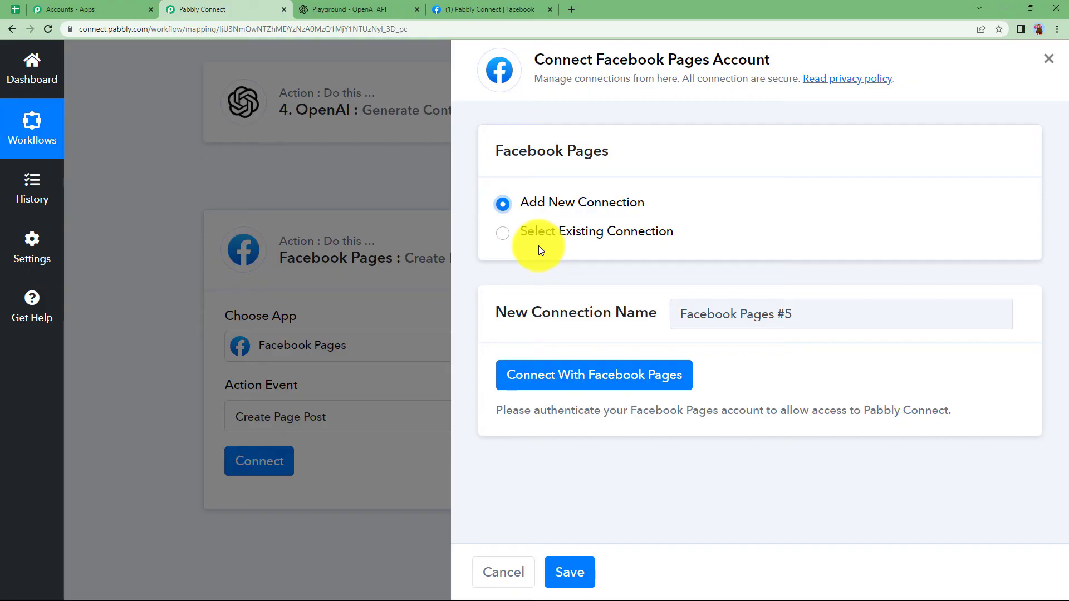
pyautogui.click(555, 381)
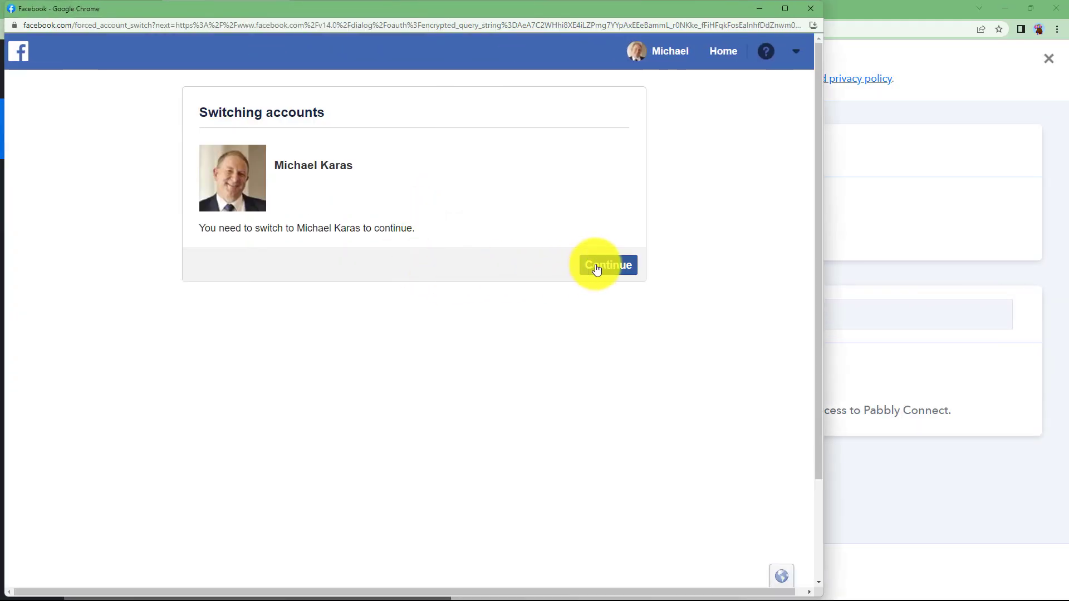
pyautogui.click(597, 269)
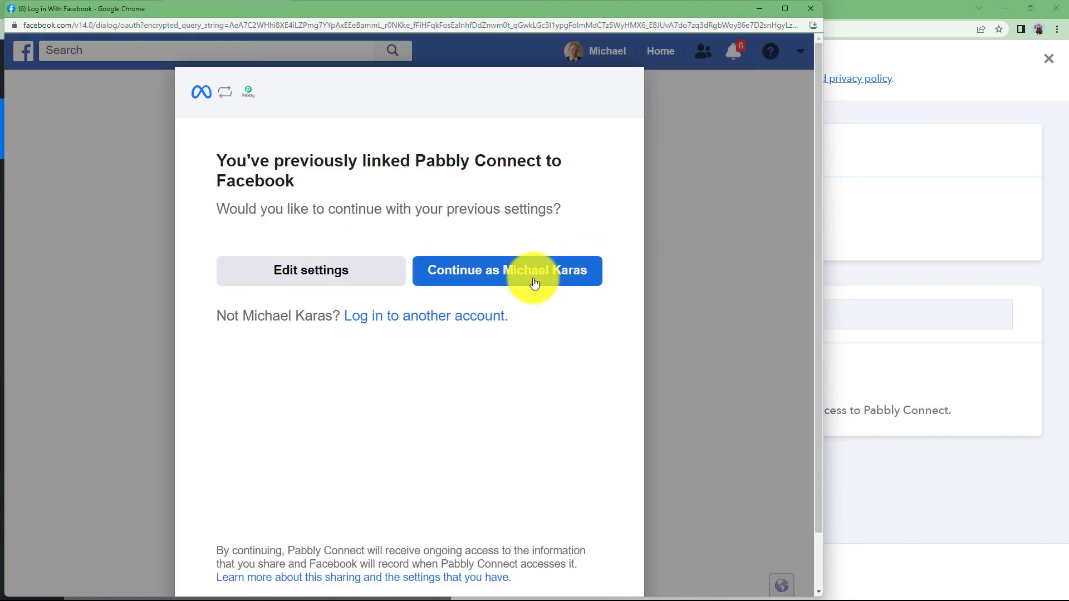
pyautogui.click(534, 283)
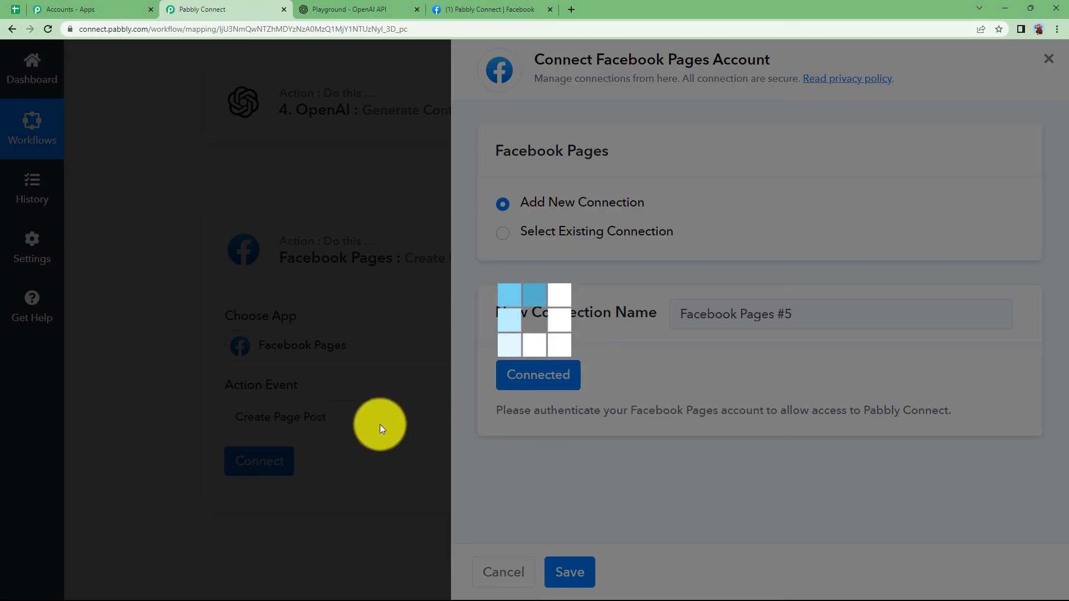
# - Check the target page on the Facebook site and return to the Pabbly Connect workflow's Facebook Pages action
pyautogui.scroll(7, 135, 422)
pyautogui.scroll(-5, 224, 380)
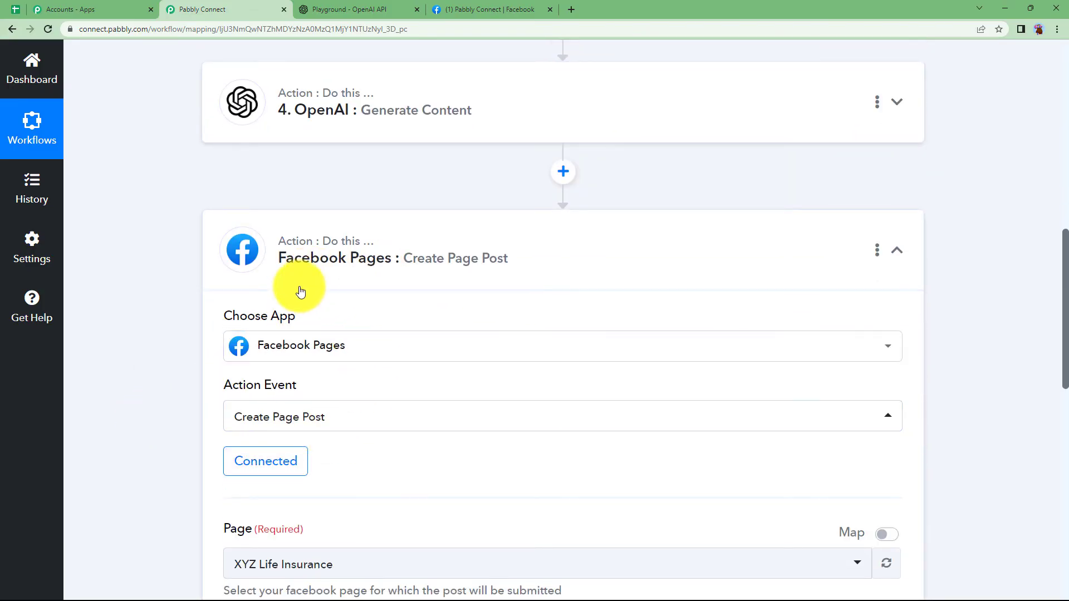
pyautogui.scroll(-4, 208, 389)
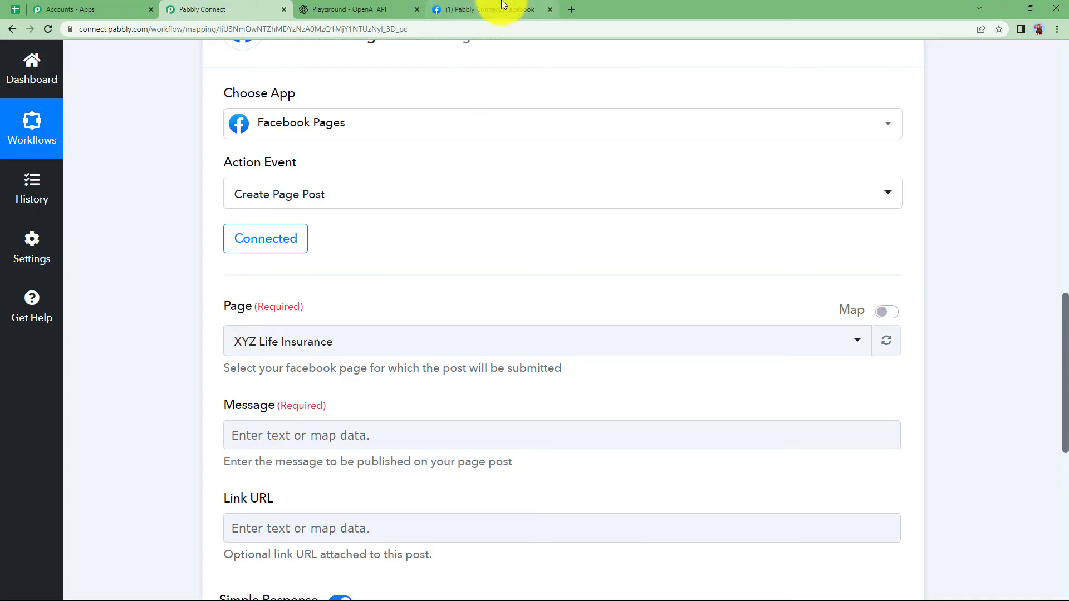
pyautogui.click(503, 5)
pyautogui.click(566, 179)
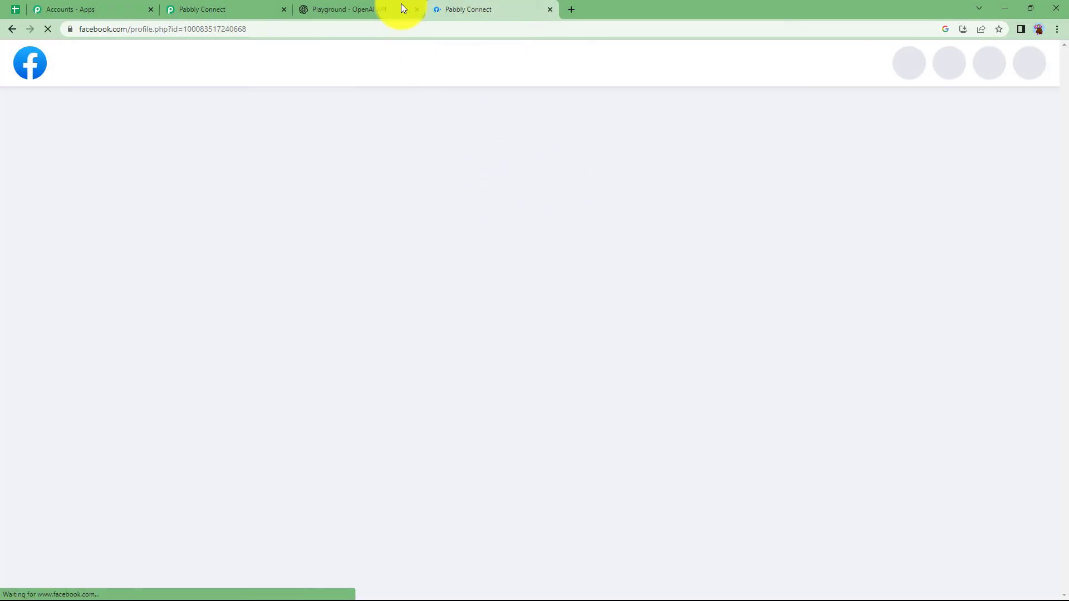
pyautogui.click(251, 5)
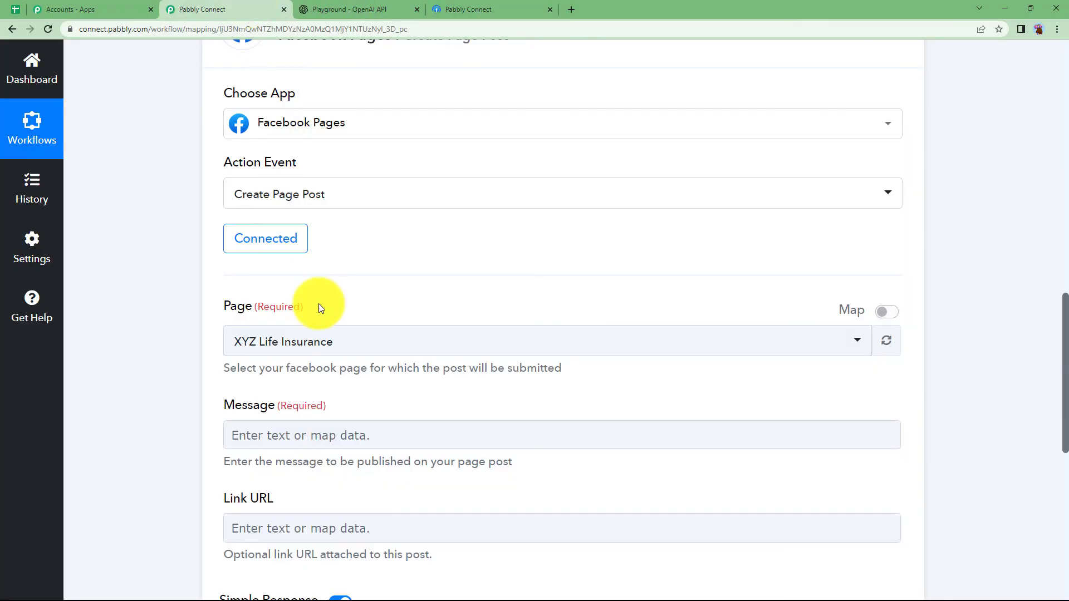
# - Choose Pabbly Connect as the Facebook page that receives the post
pyautogui.click(318, 341)
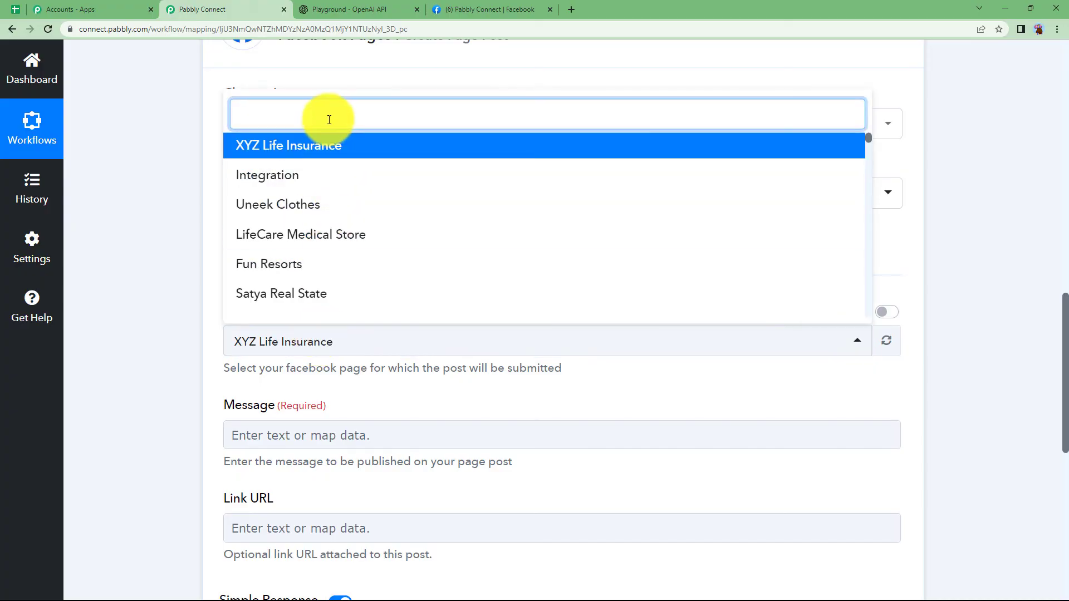
pyautogui.write('pa')
pyautogui.click(278, 174)
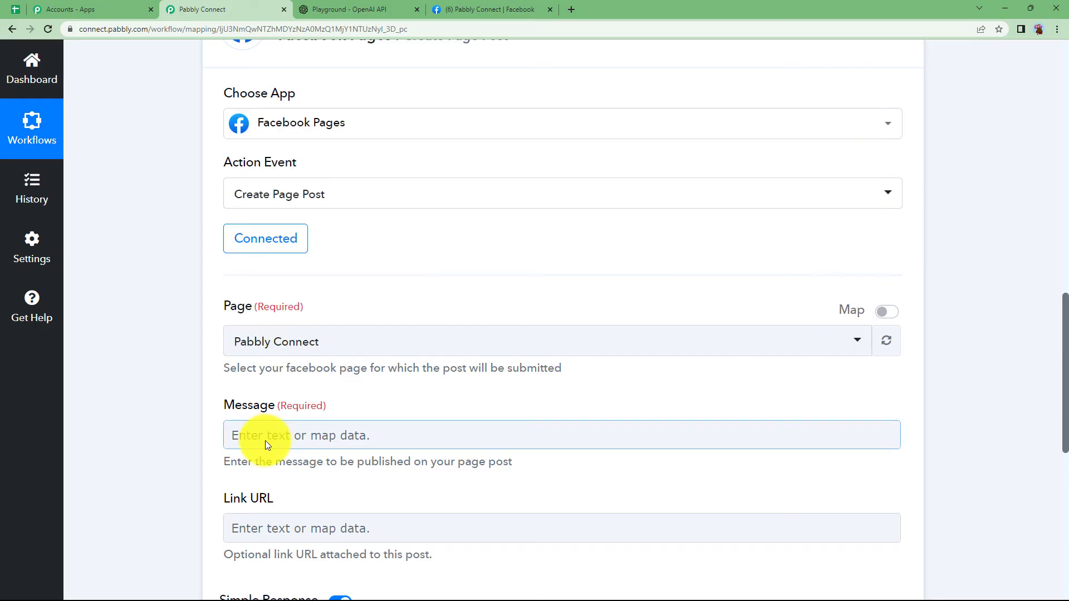
# - Map the Facebook post's message to the Choices 0 Text value from the OpenAI step
pyautogui.click(277, 436)
pyautogui.scroll(-2, 163, 472)
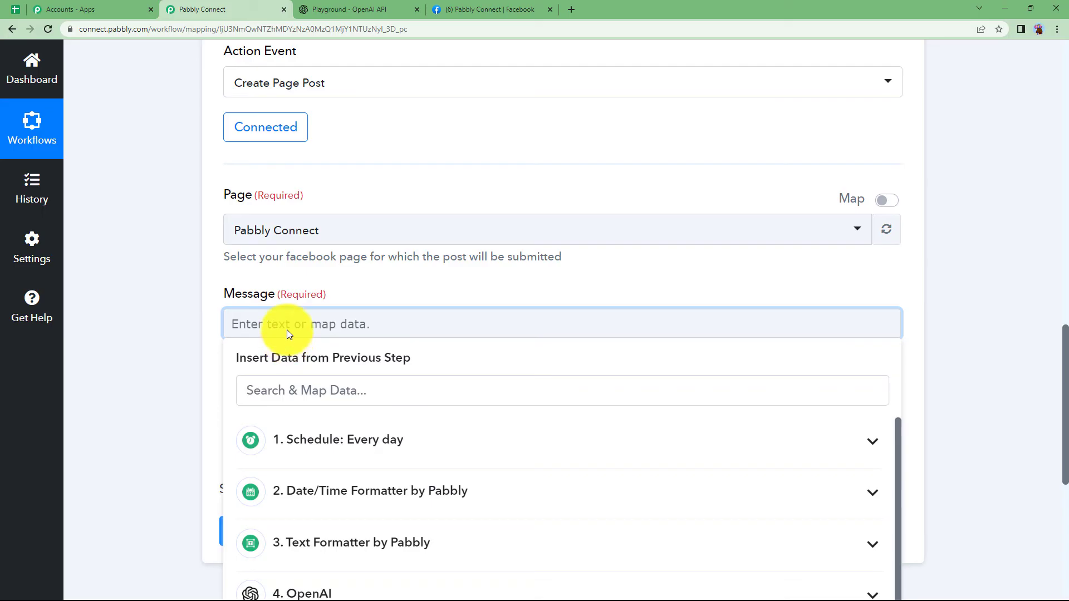
pyautogui.scroll(-2, 154, 454)
pyautogui.click(279, 480)
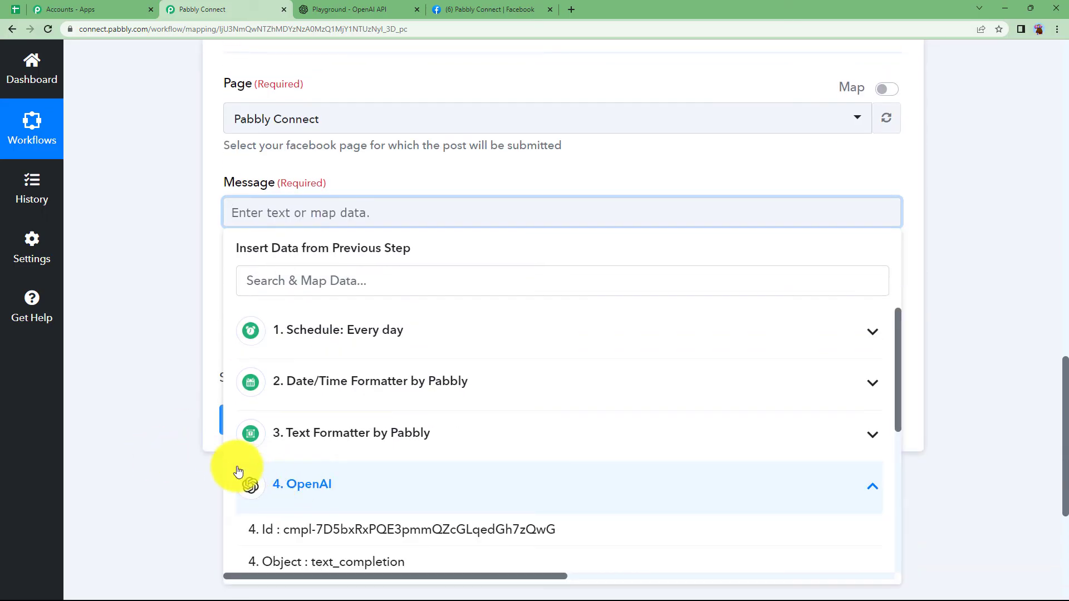
pyautogui.scroll(-3, 239, 474)
pyautogui.click(422, 494)
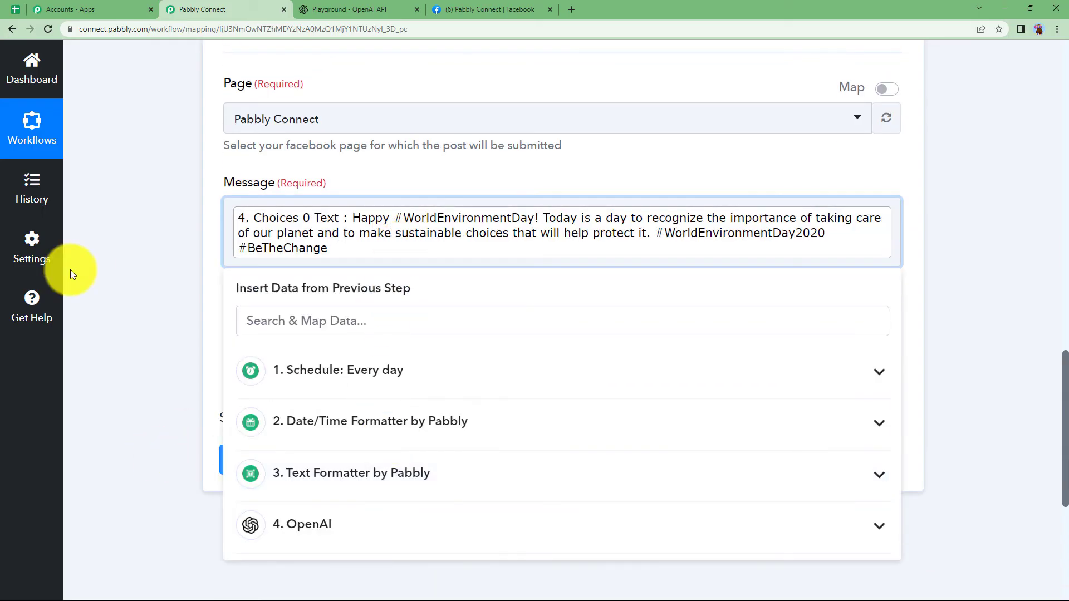
pyautogui.click(136, 289)
# - Save the Facebook Pages action and send a test request, leaving the link URL empty
pyautogui.scroll(14, 201, 385)
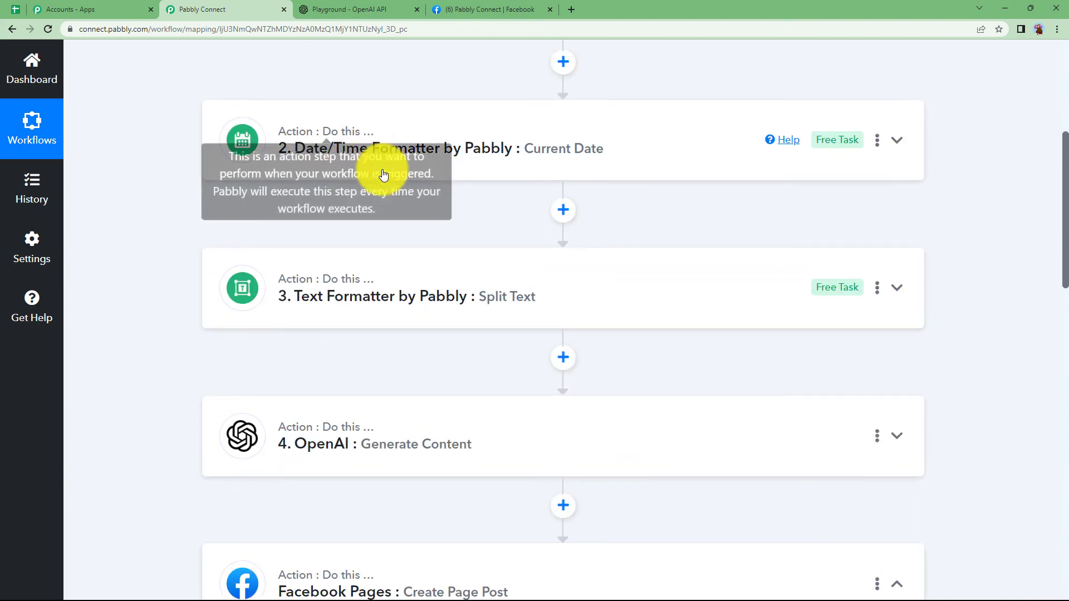
pyautogui.scroll(4, 213, 238)
pyautogui.scroll(-2, 181, 420)
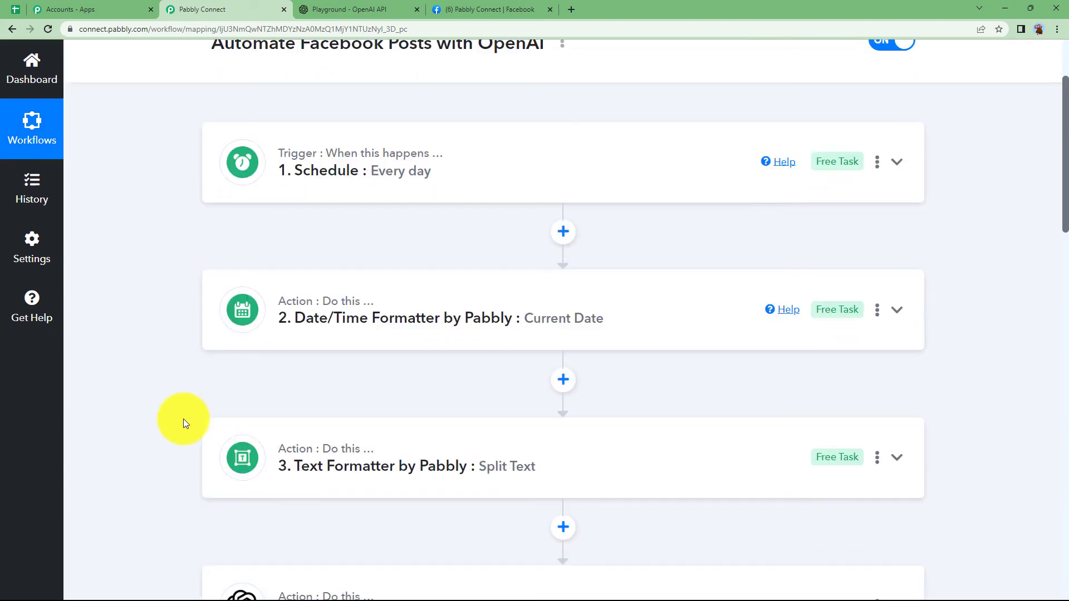
pyautogui.scroll(-3, 389, 379)
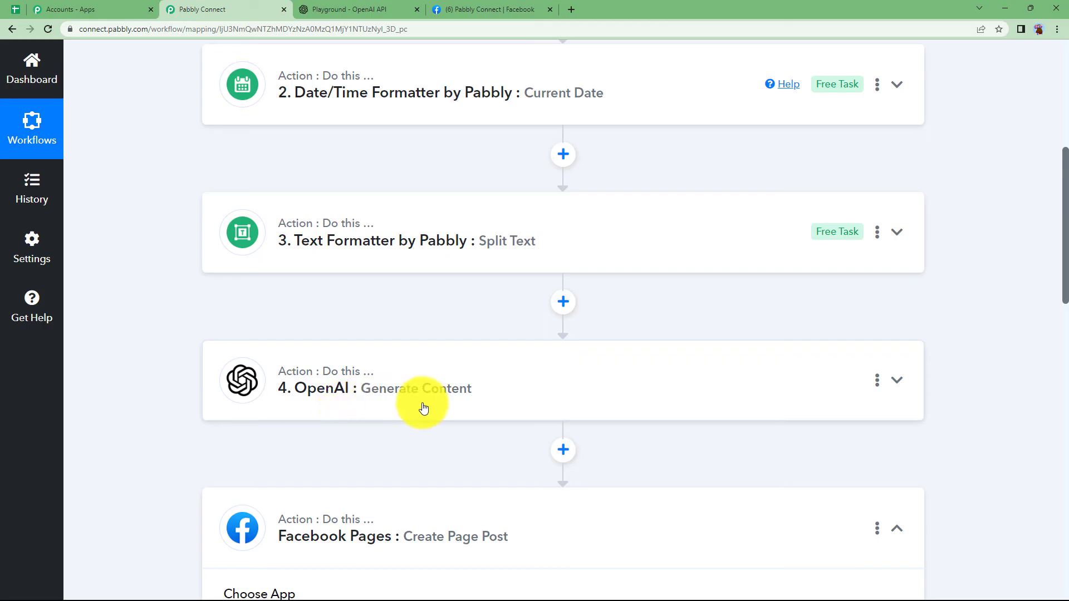
pyautogui.scroll(-6, 182, 419)
pyautogui.scroll(-3, 180, 418)
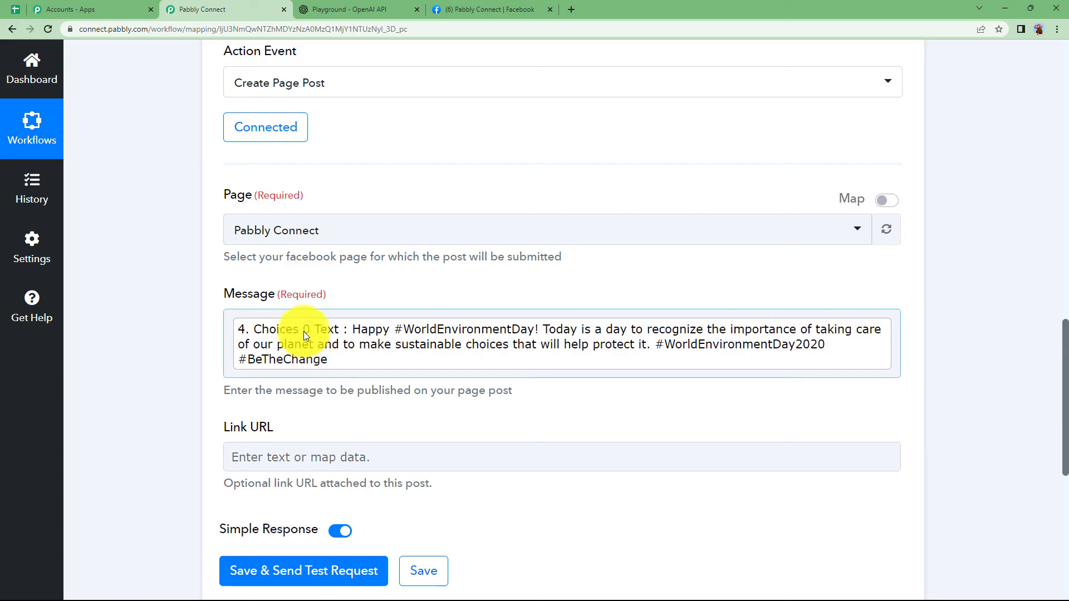
pyautogui.click(284, 460)
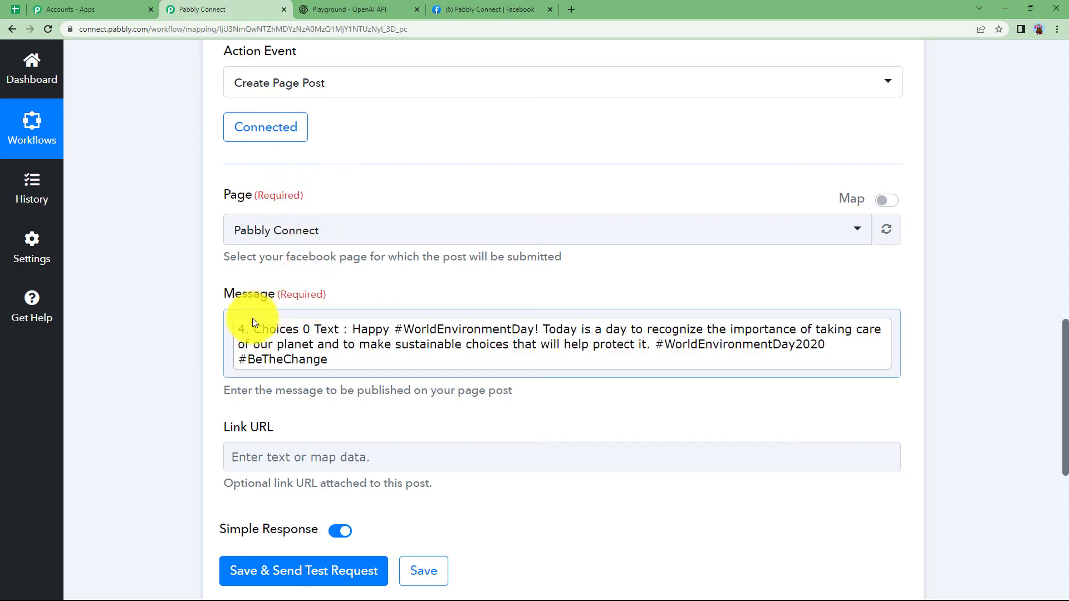
pyautogui.scroll(-4, 172, 357)
pyautogui.click(291, 348)
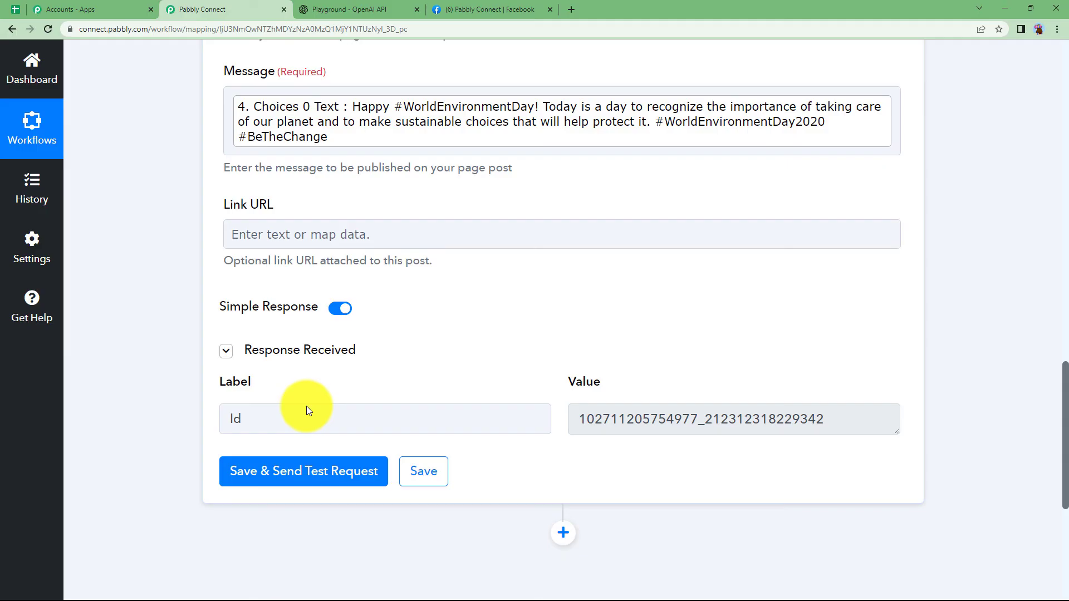
# - Check the Id value in the response received and collapse the Facebook Pages step
pyautogui.moveTo(864, 429); pyautogui.dragTo(580, 469)
pyautogui.click(551, 478)
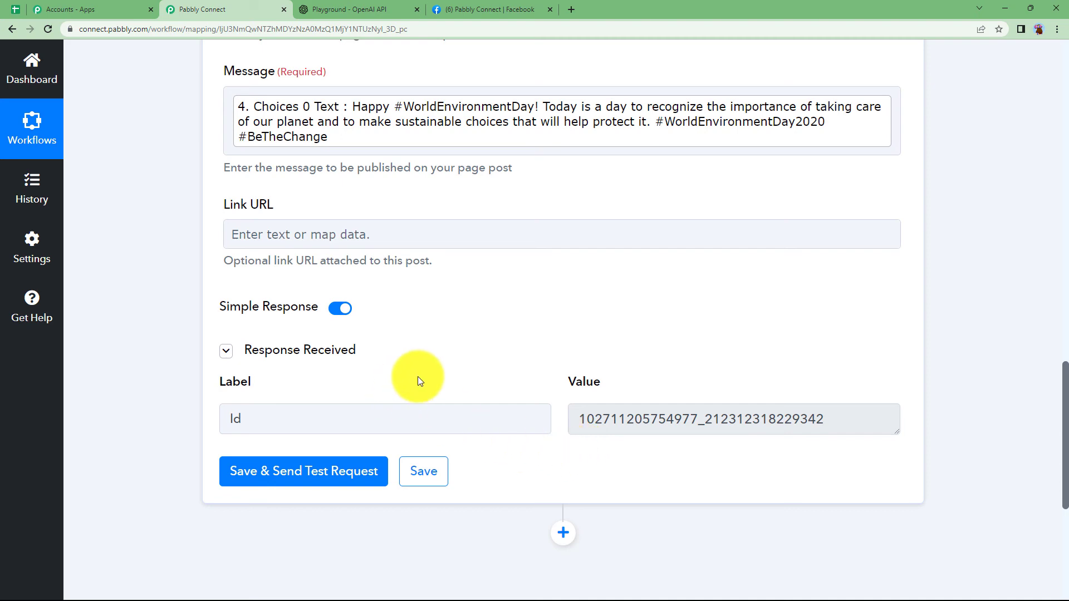
pyautogui.scroll(15, 417, 377)
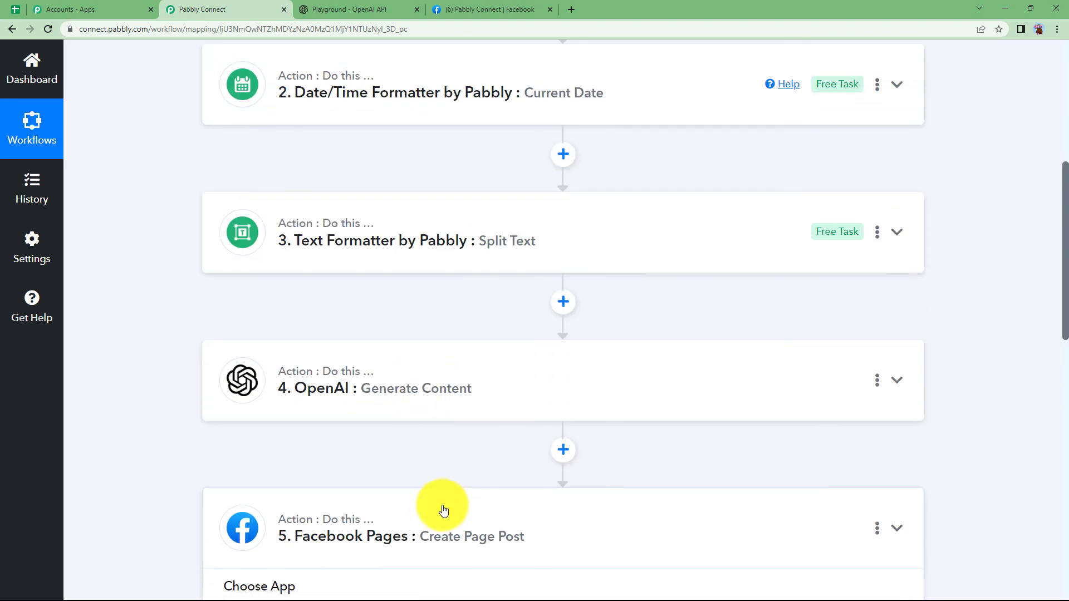
pyautogui.click(442, 505)
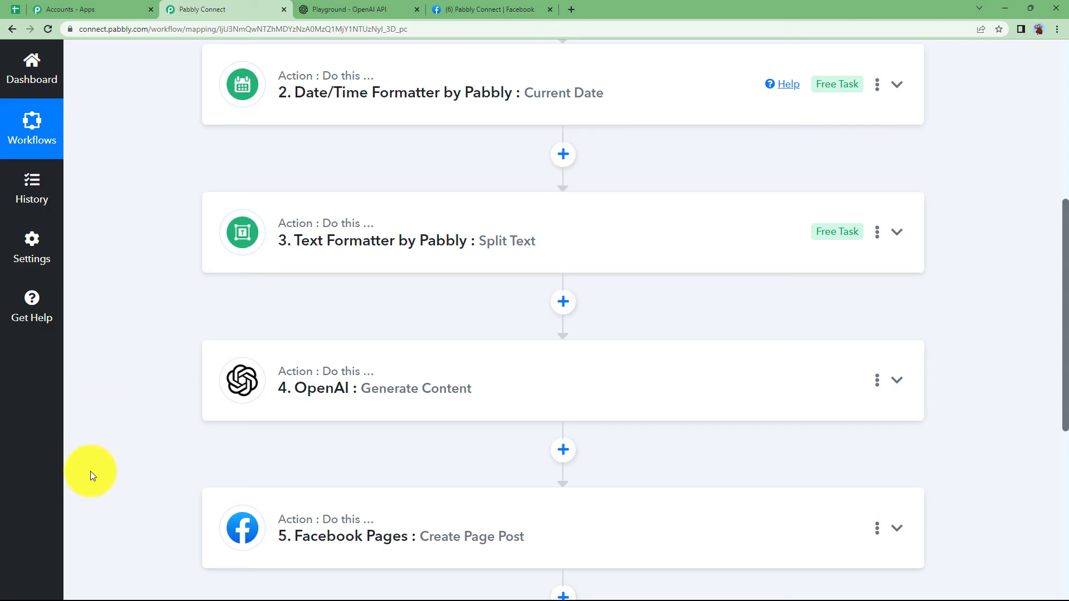
# - Compare the newest post on the Pabbly Connect Facebook page with the Choices 0 Text response in the workflow's OpenAI step
pyautogui.click(476, 9)
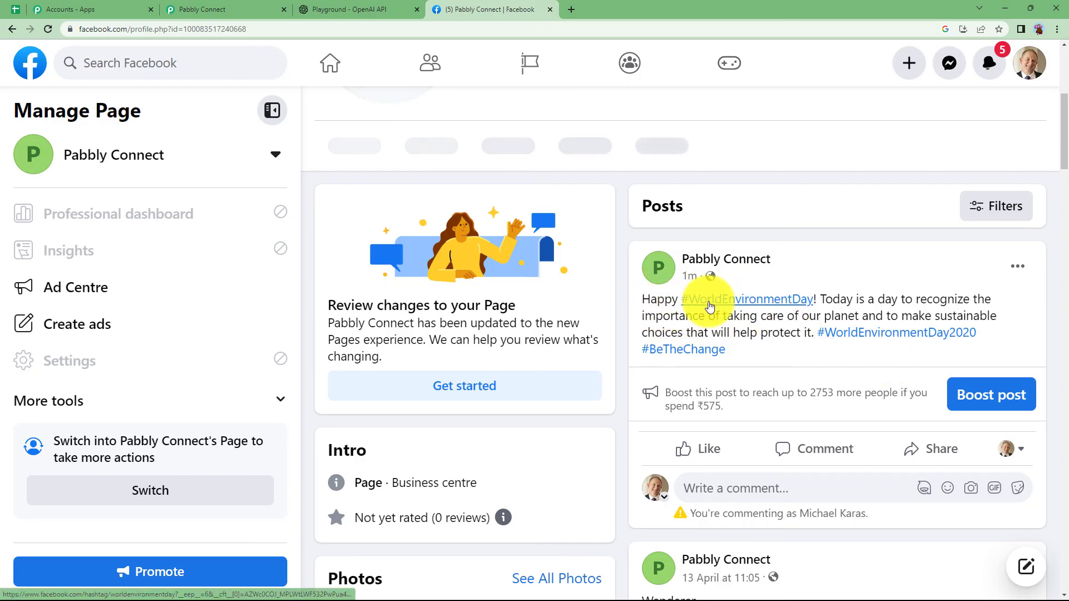
pyautogui.click(261, 9)
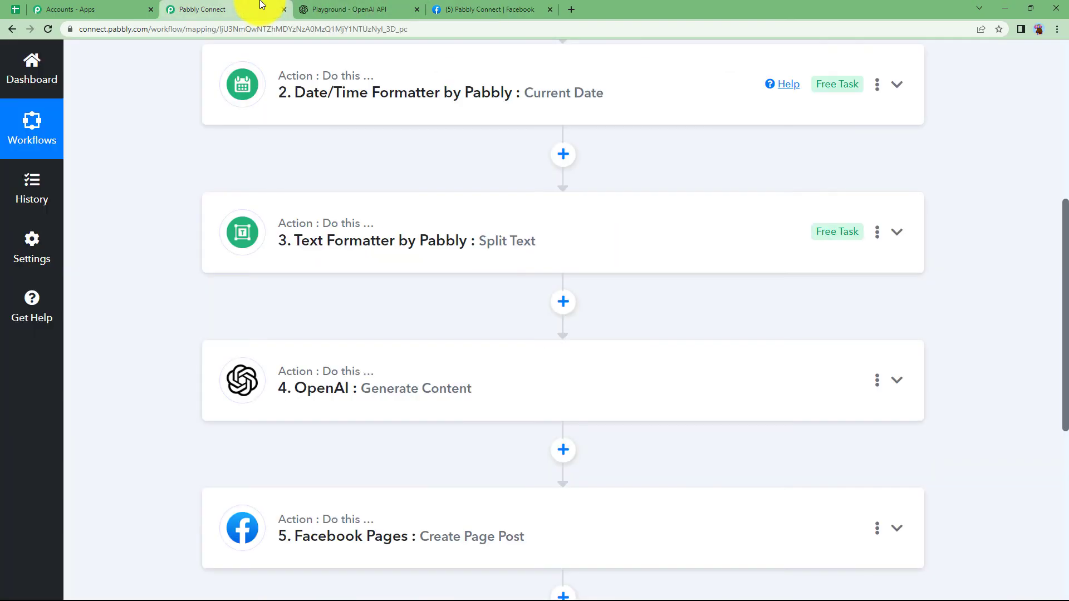
pyautogui.click(375, 376)
pyautogui.scroll(-20, 377, 425)
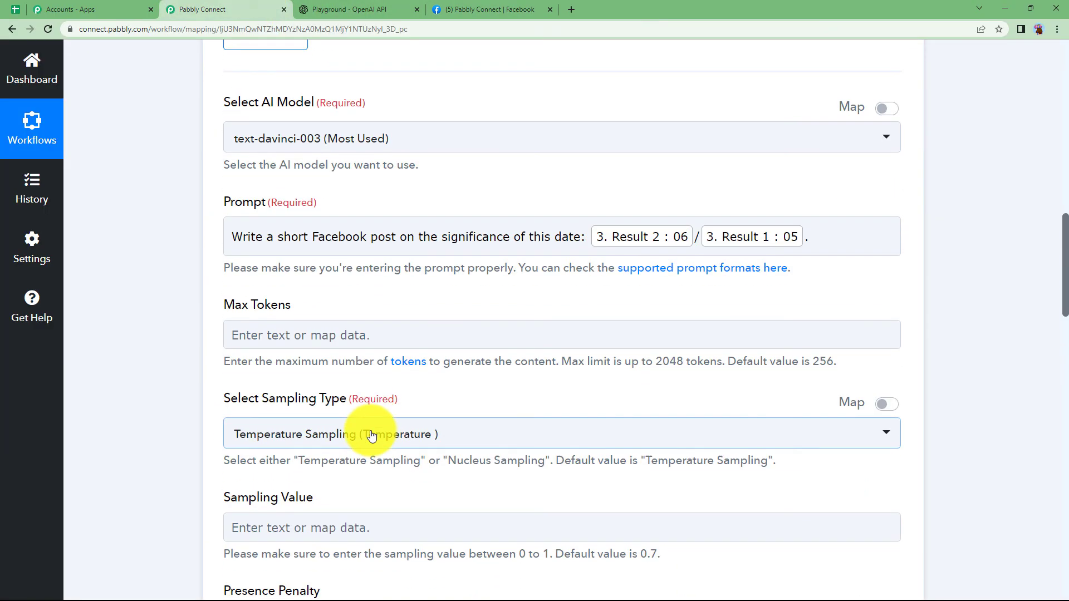
pyautogui.scroll(-3, 372, 435)
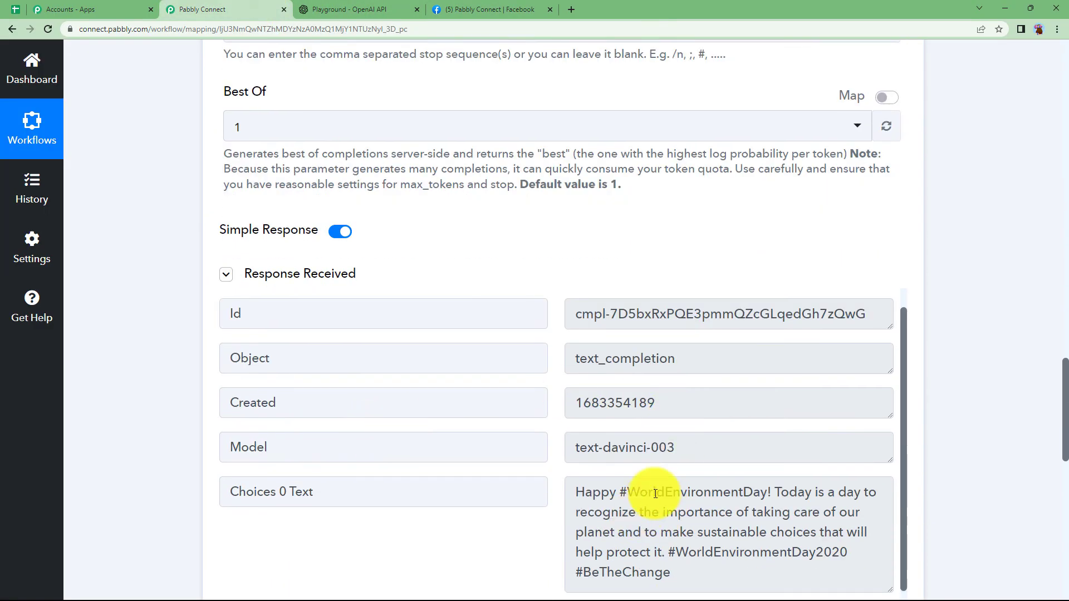
pyautogui.click(490, 9)
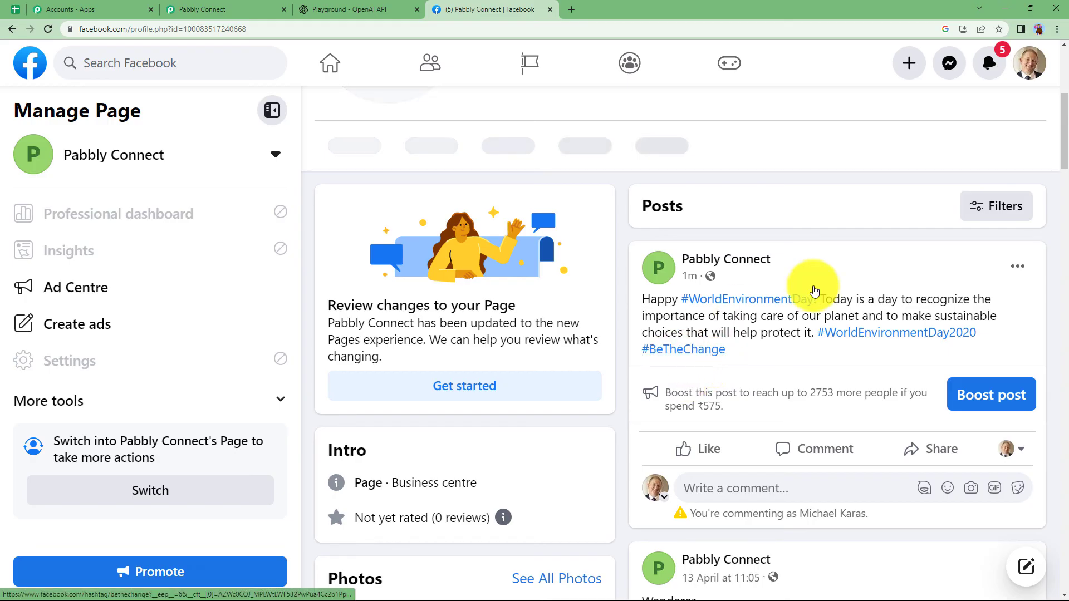
pyautogui.click(215, 4)
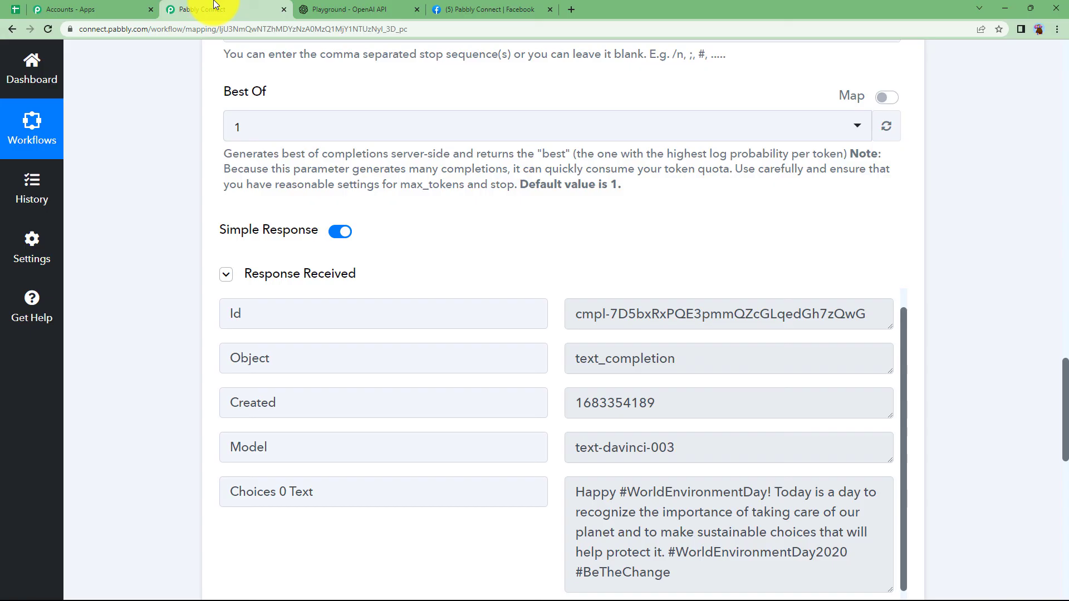
# - Collapse the OpenAI step and review the sequence of actions in the workflow
pyautogui.scroll(15, 357, 251)
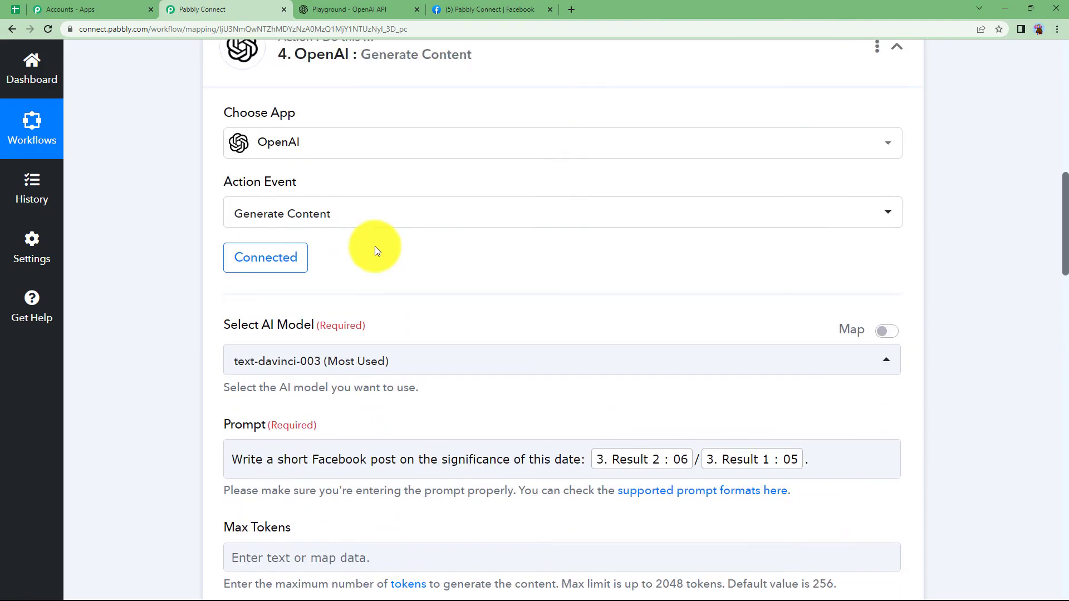
pyautogui.scroll(5, 375, 246)
pyautogui.click(400, 319)
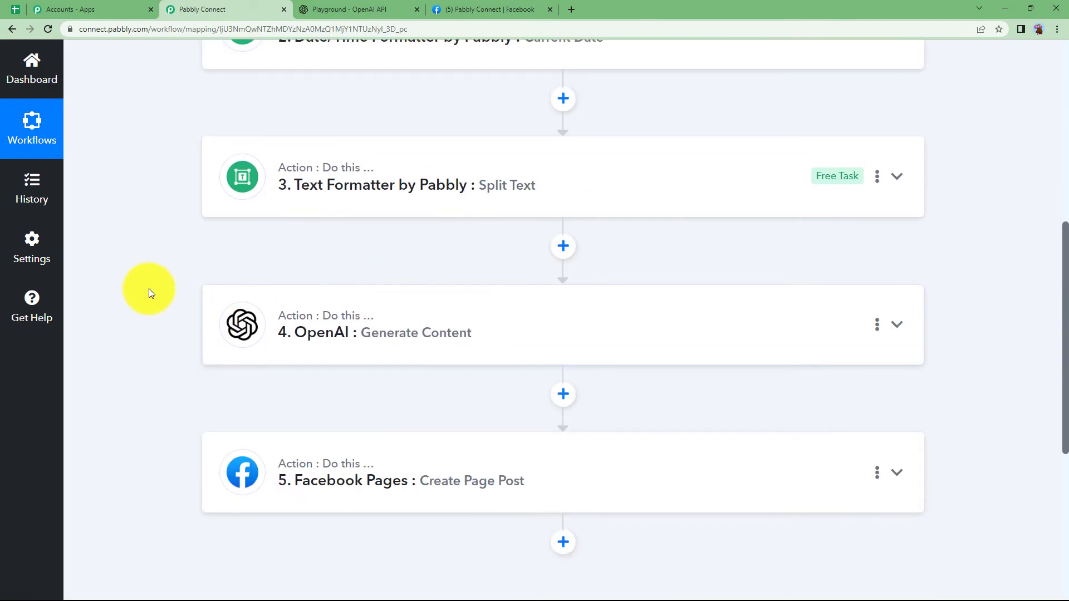
pyautogui.scroll(-2, 149, 289)
pyautogui.scroll(4, 149, 288)
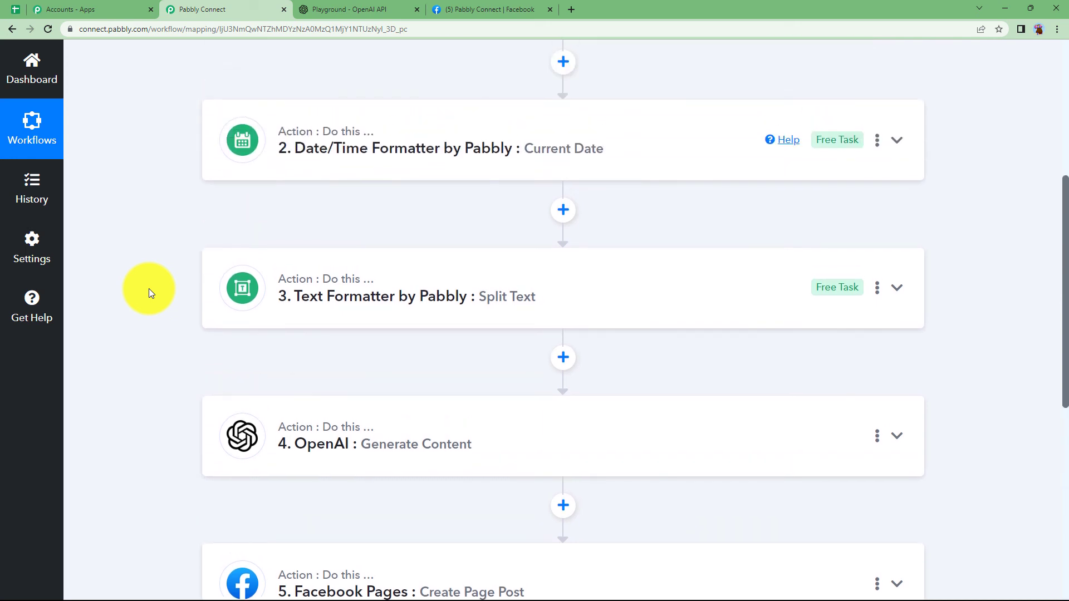
pyautogui.scroll(-1, 149, 288)
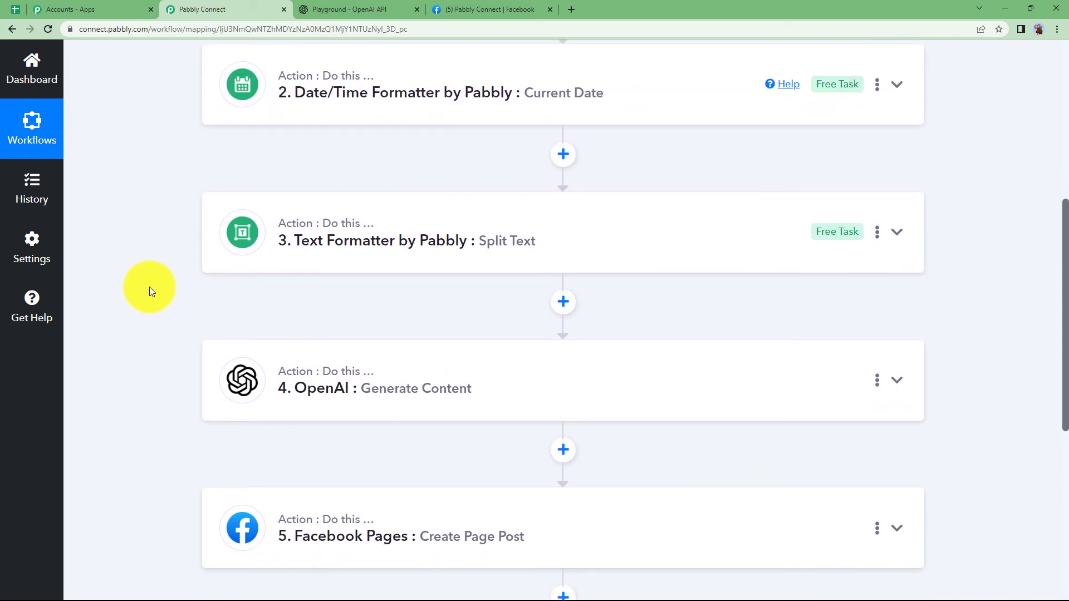